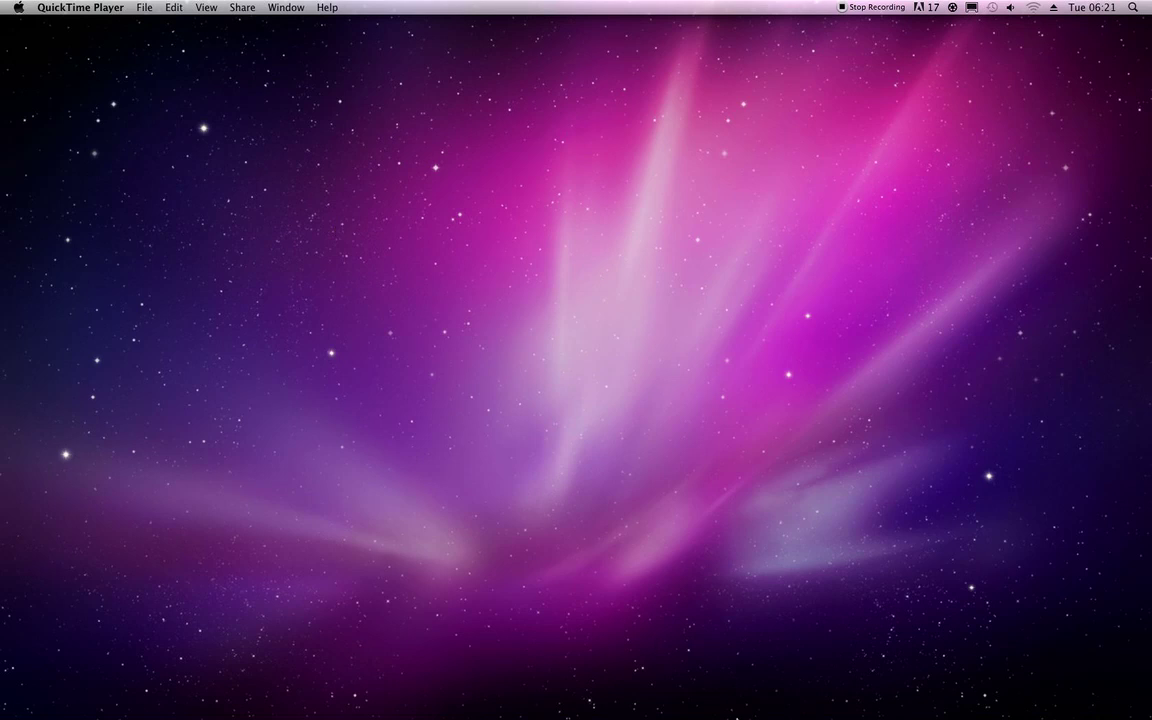
Step: Launch Safari, reopen the MacUpdate GIMP 2.8.0 page from History, and read its description and requirements
{"action": "mouse_move", "coordinate": [850, 712]}
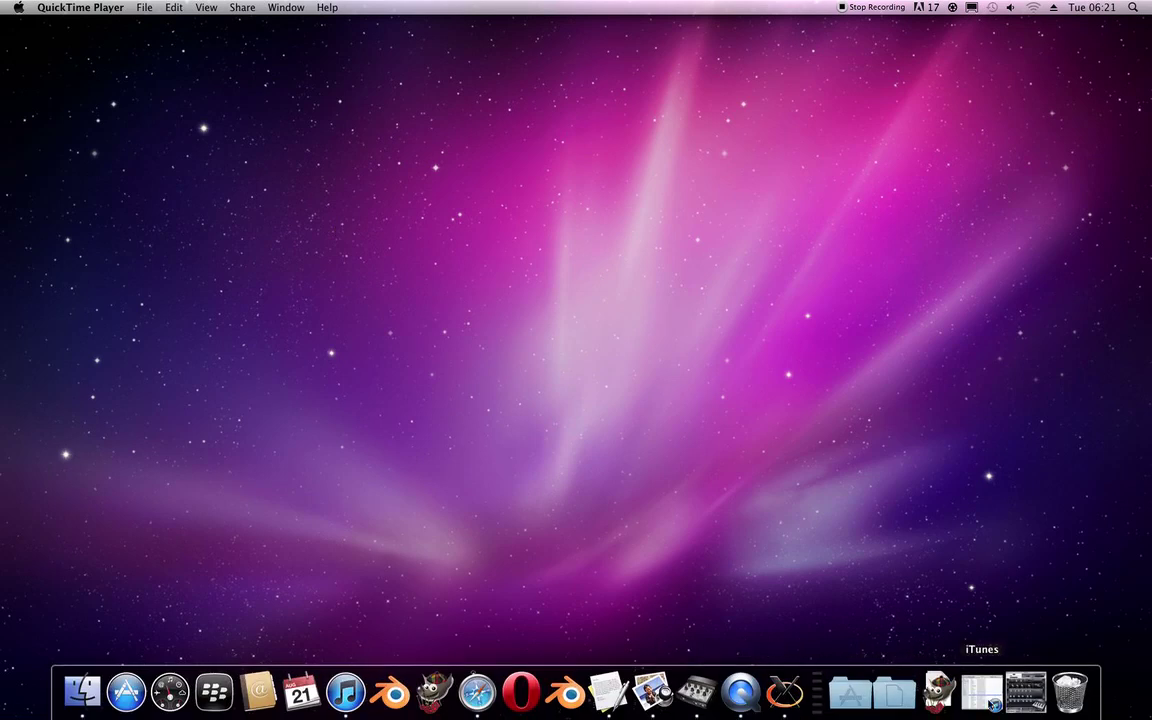
{"action": "left_click", "coordinate": [477, 690]}
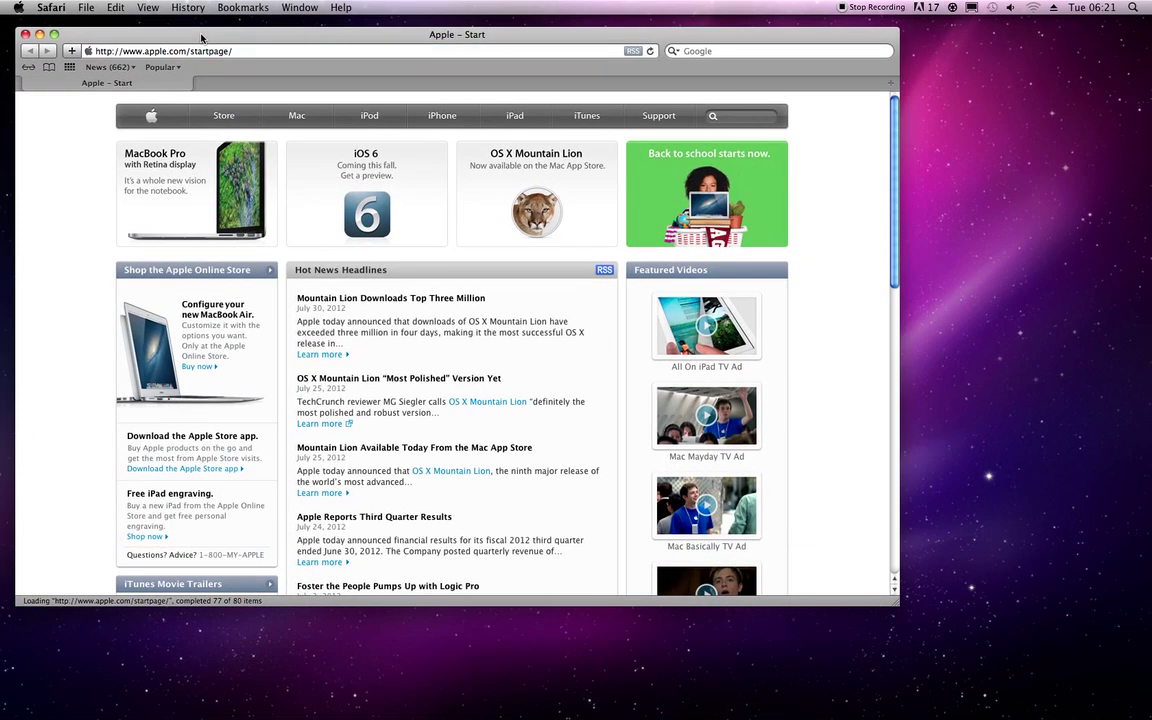
{"action": "left_click", "coordinate": [187, 7]}
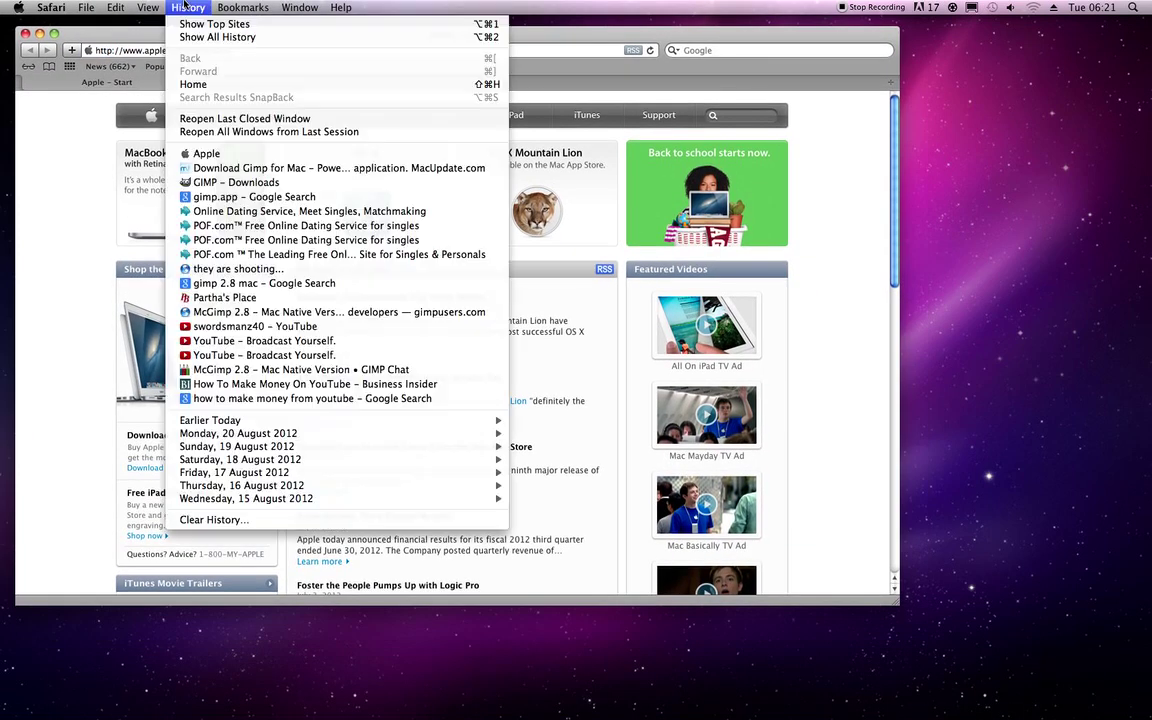
{"action": "left_click", "coordinate": [329, 170]}
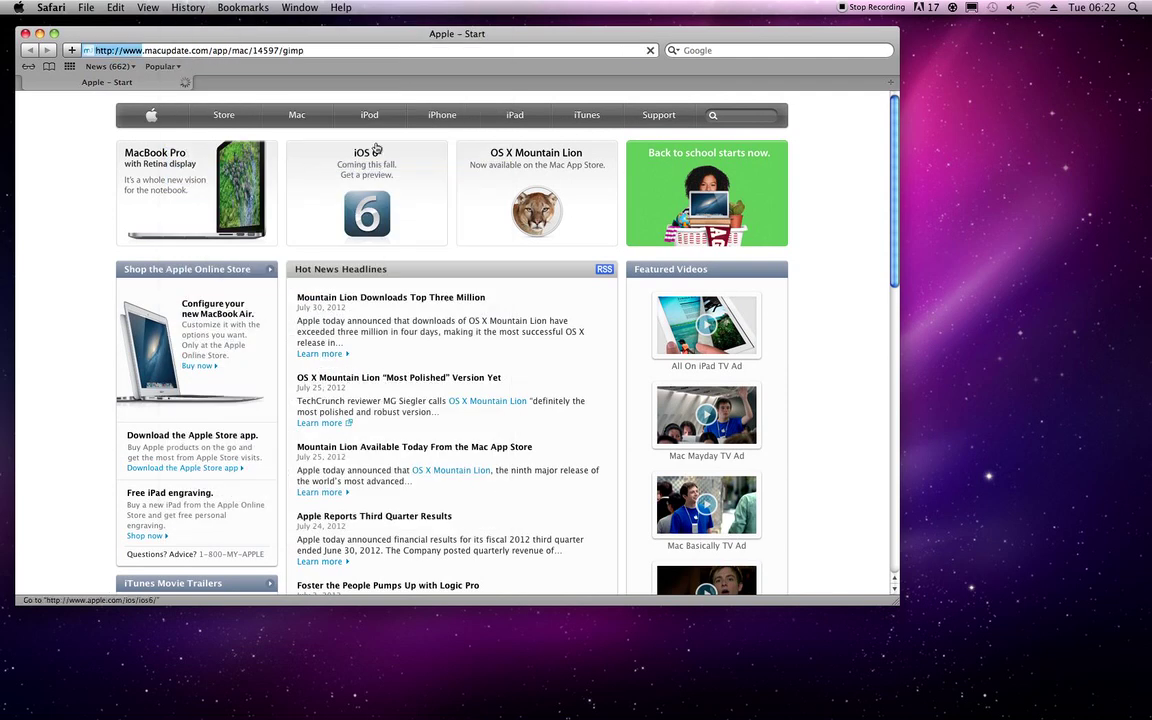
{"action": "scroll", "coordinate": [290, 321], "scroll_direction": "down", "scroll_amount": 1}
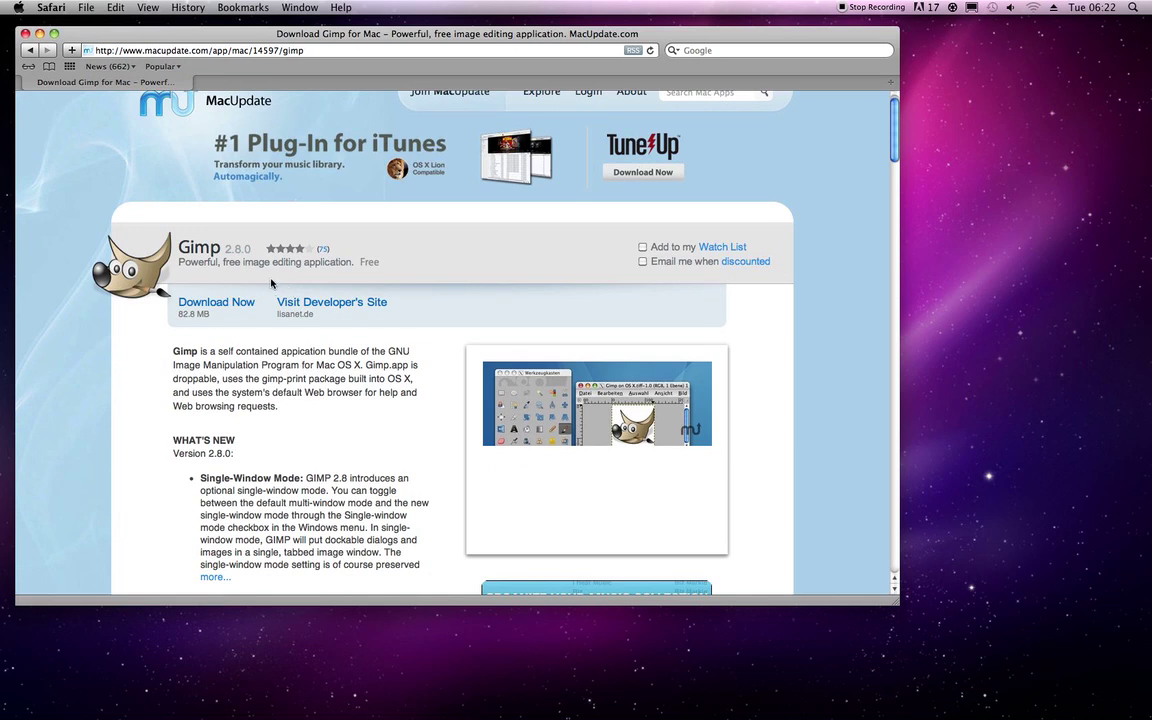
{"action": "scroll", "coordinate": [271, 284], "scroll_direction": "down", "scroll_amount": 5}
{"action": "scroll", "coordinate": [287, 282], "scroll_direction": "down", "scroll_amount": 1}
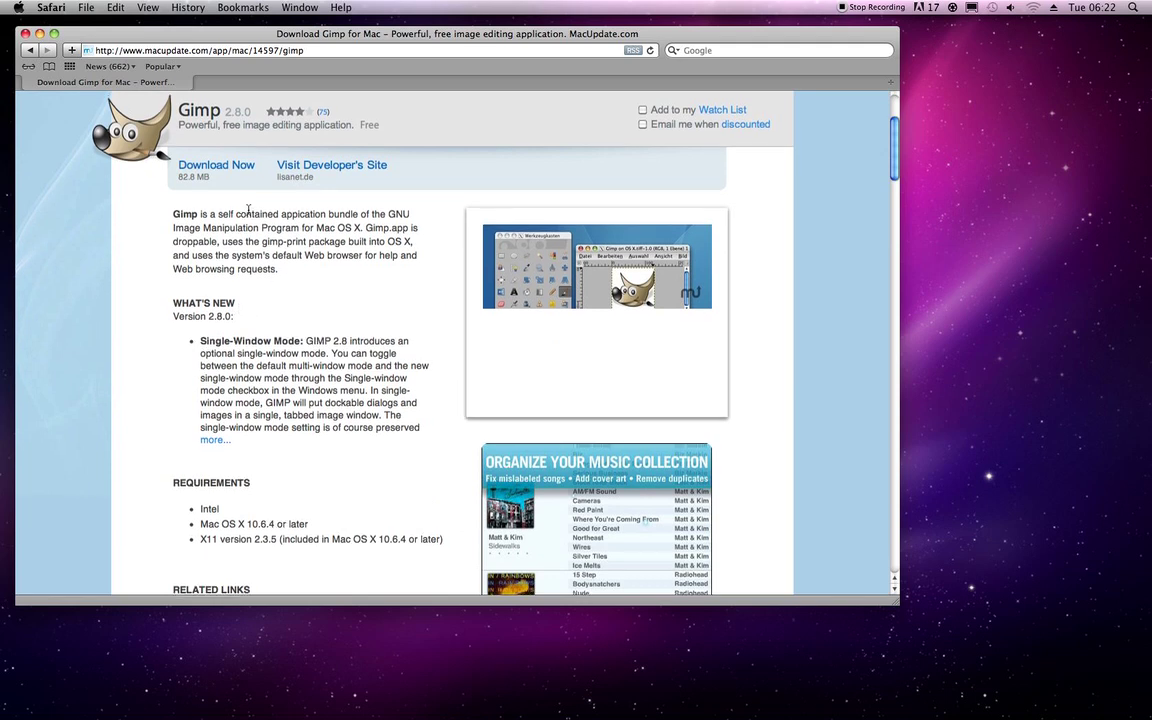
{"action": "scroll", "coordinate": [337, 403], "scroll_direction": "down", "scroll_amount": 4}
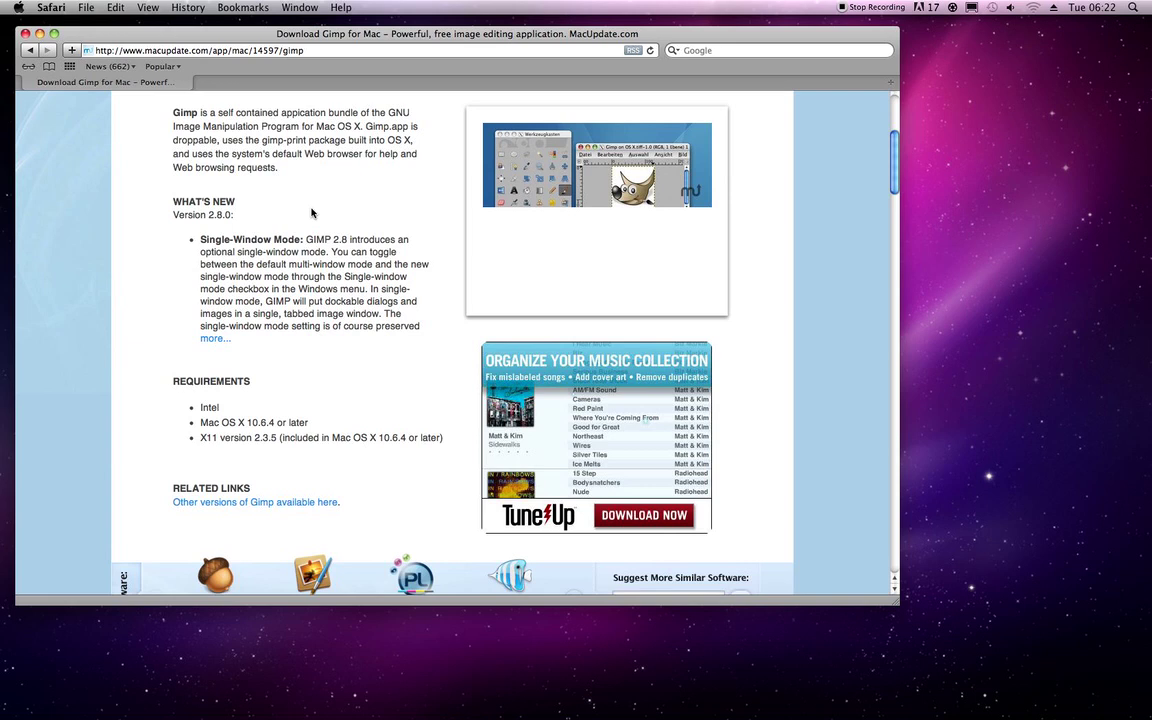
{"action": "scroll", "coordinate": [316, 240], "scroll_direction": "up", "scroll_amount": 3}
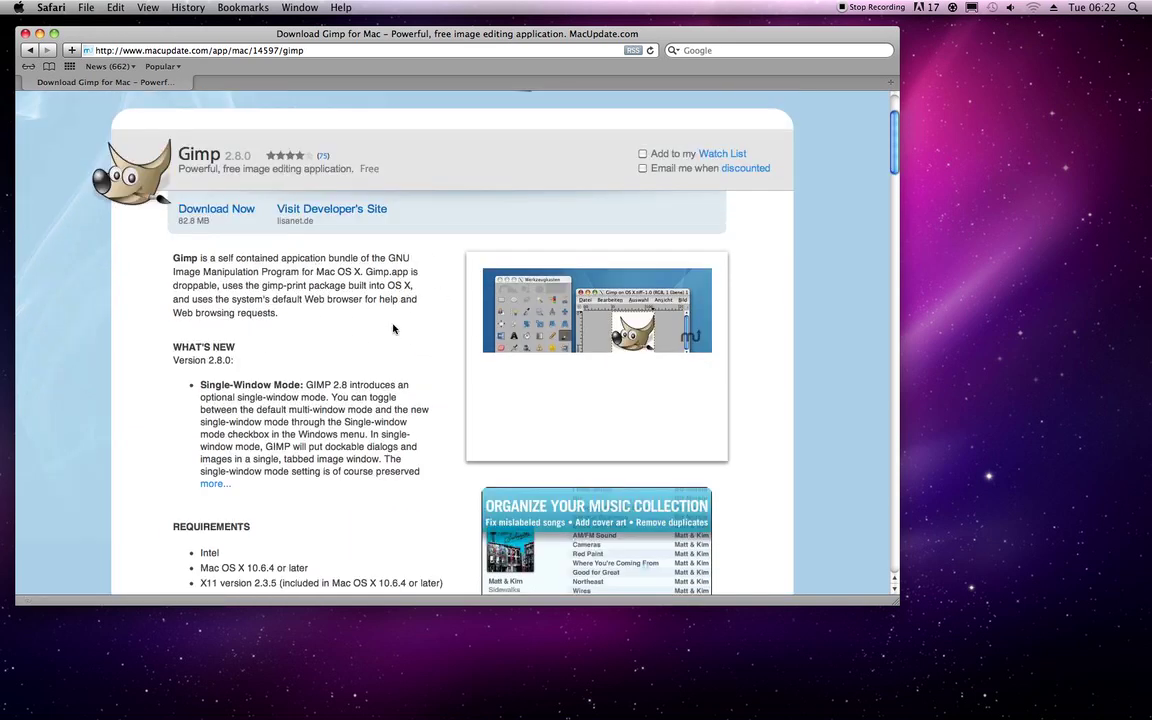
{"action": "scroll", "coordinate": [370, 297], "scroll_direction": "up", "scroll_amount": 3}
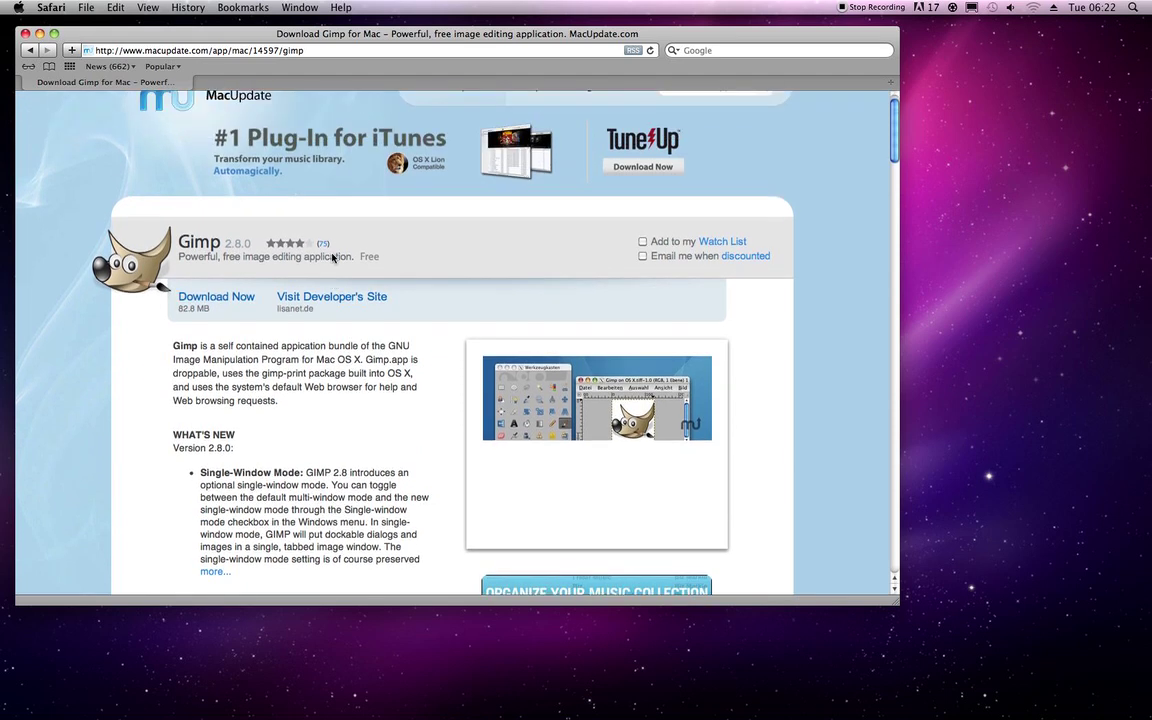
Step: Go to partha.com via the 'pa' address-bar suggestion and look over the McGimp 2.8 page
{"action": "left_click", "coordinate": [357, 49]}
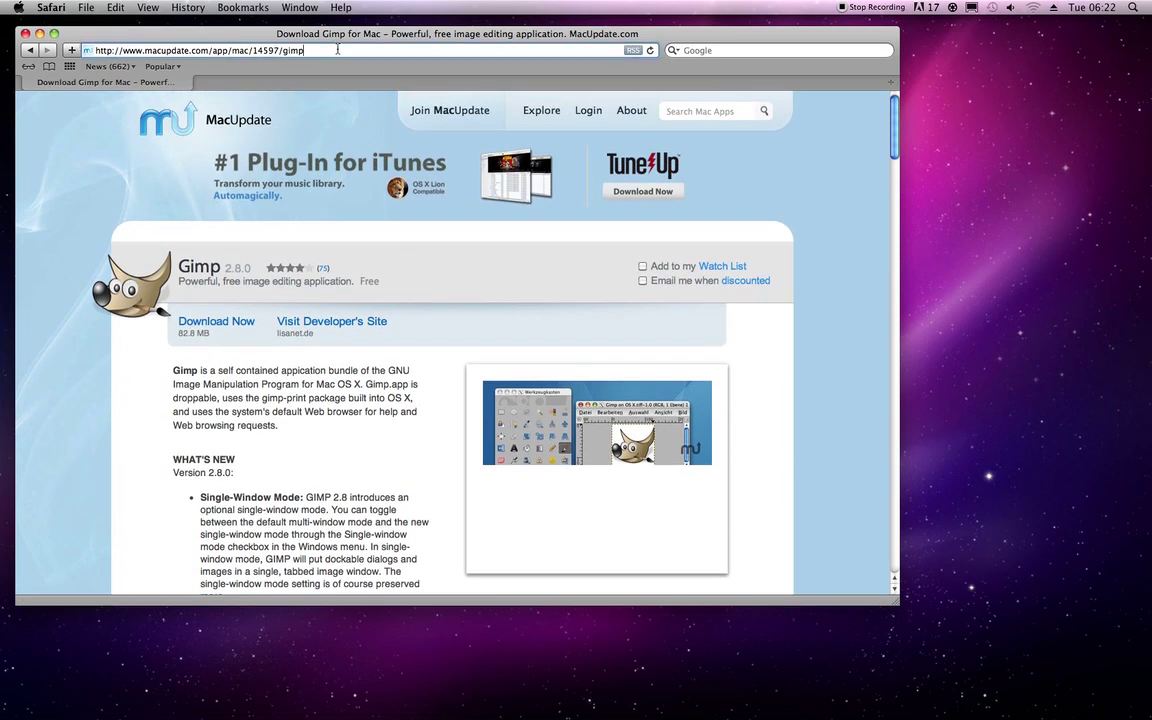
{"action": "type", "text": "pa"}
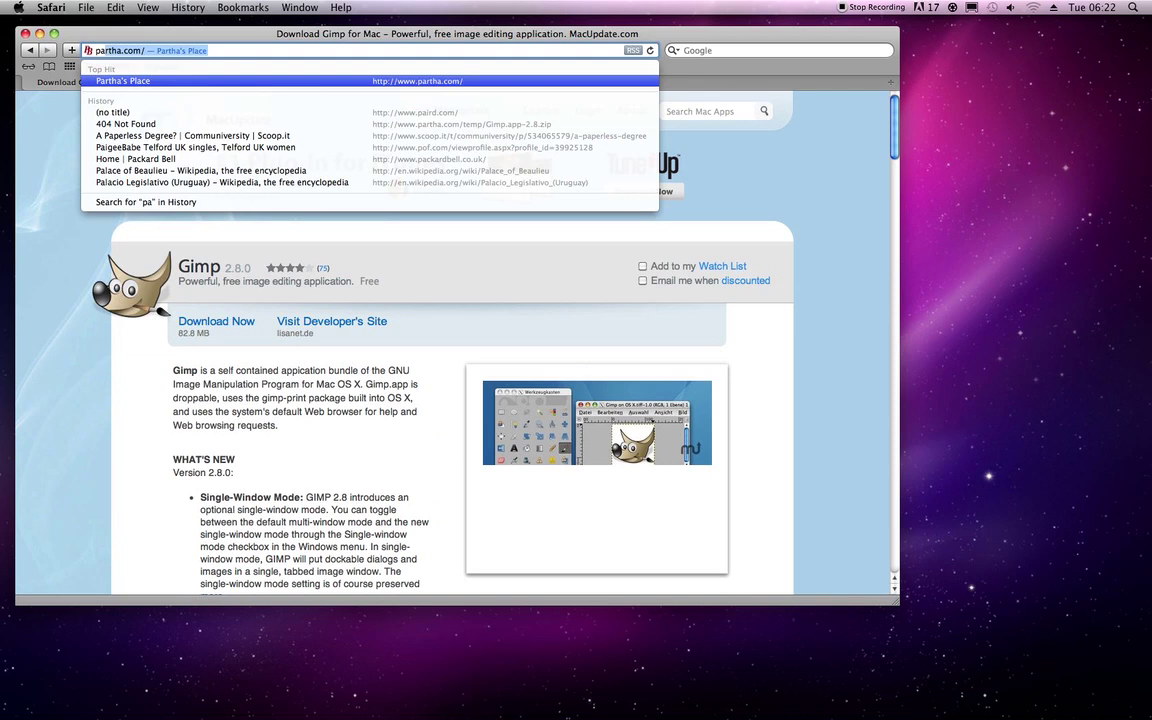
{"action": "key", "text": "Return"}
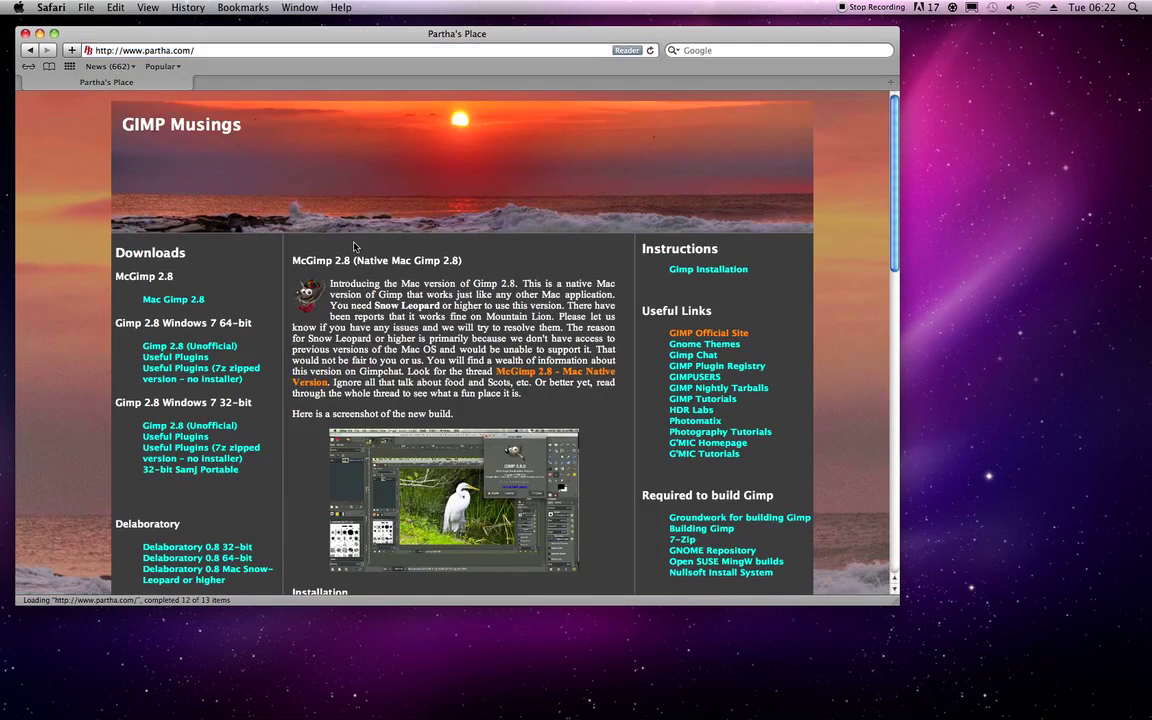
{"action": "scroll", "coordinate": [354, 245], "scroll_direction": "down", "scroll_amount": 3}
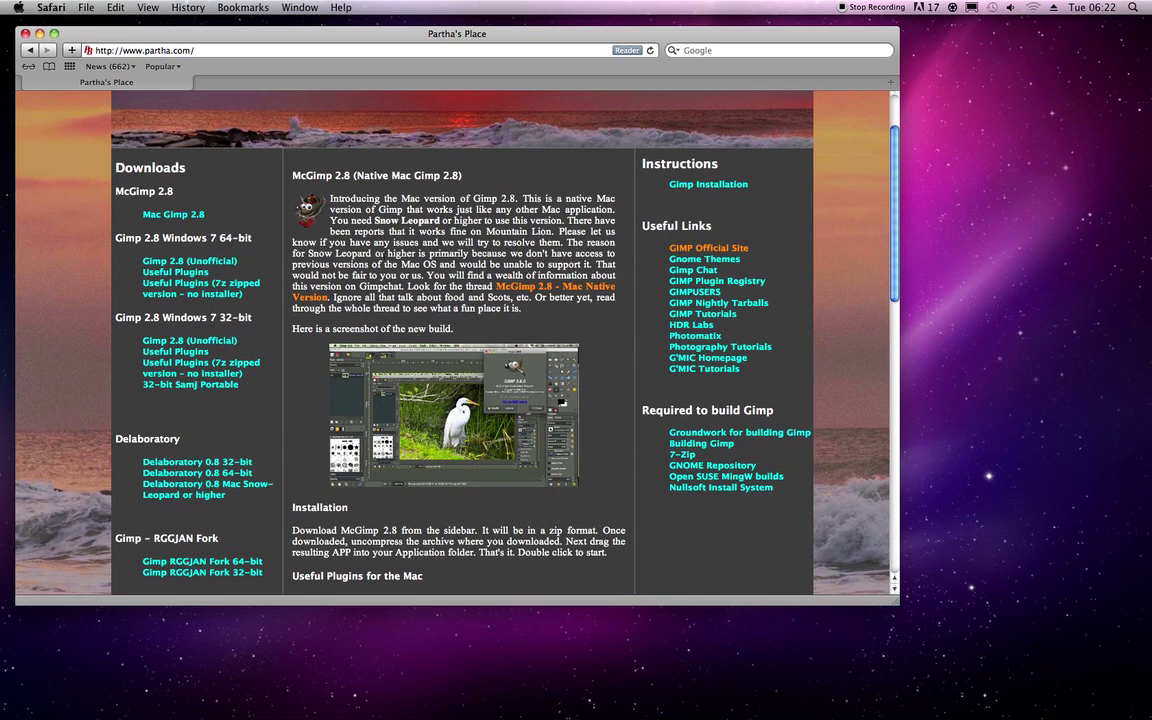
{"action": "scroll", "coordinate": [310, 274], "scroll_direction": "down", "scroll_amount": 2}
{"action": "scroll", "coordinate": [422, 420], "scroll_direction": "down", "scroll_amount": 3}
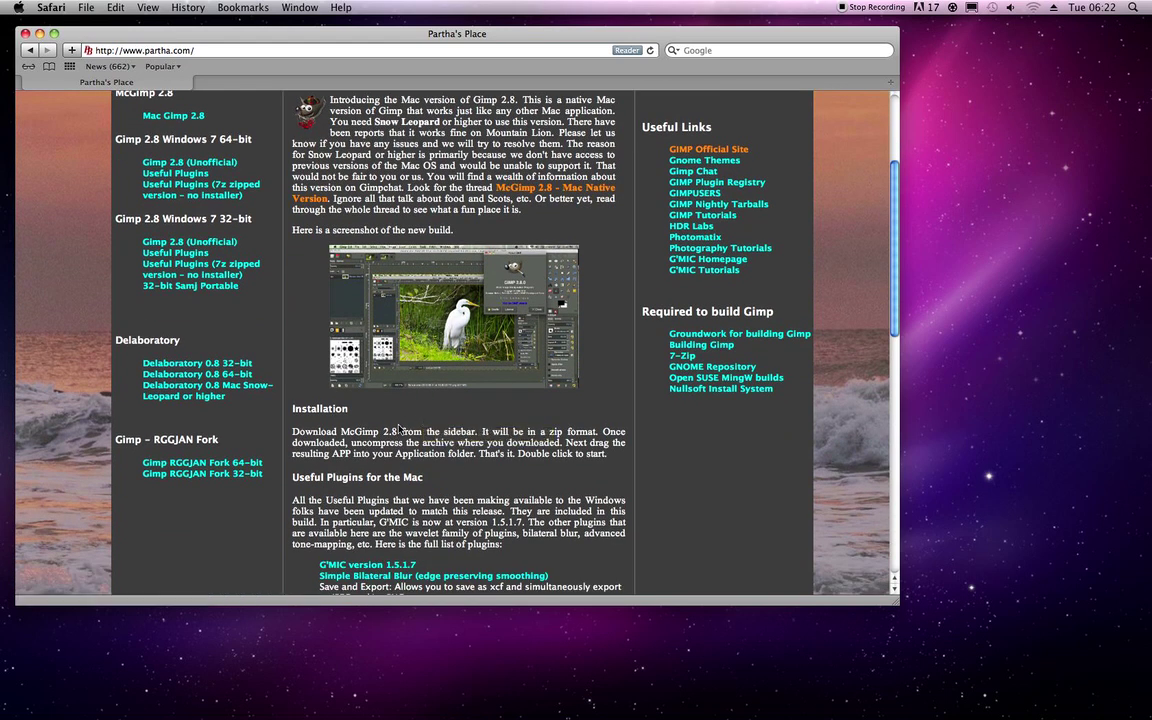
{"action": "scroll", "coordinate": [398, 427], "scroll_direction": "up", "scroll_amount": 3}
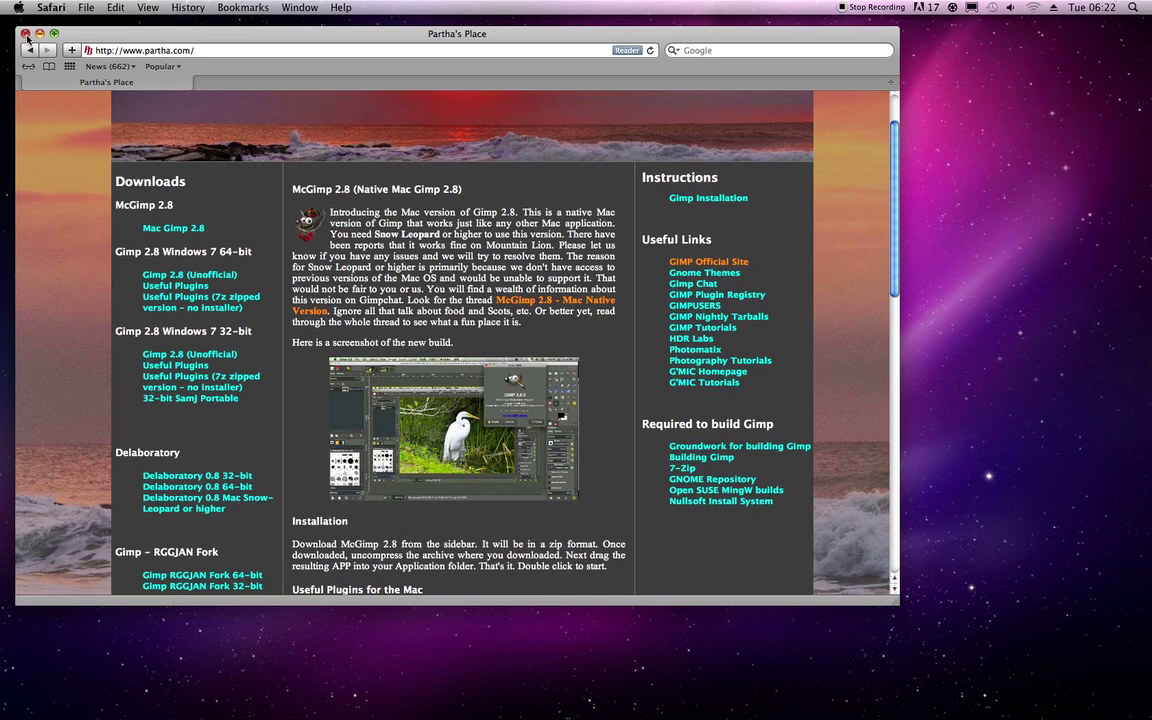
Step: Close the Safari window and launch GIMP 2.8 from the Dock
{"action": "left_click", "coordinate": [25, 33]}
{"action": "mouse_move", "coordinate": [522, 712]}
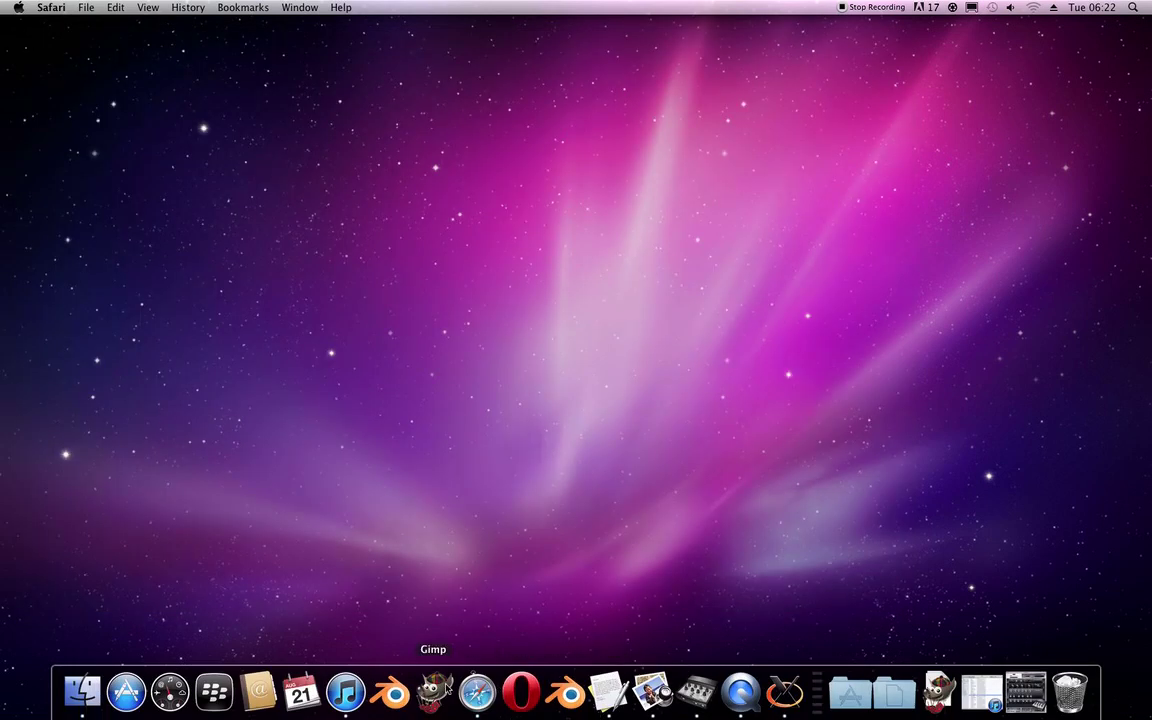
{"action": "left_click", "coordinate": [438, 690]}
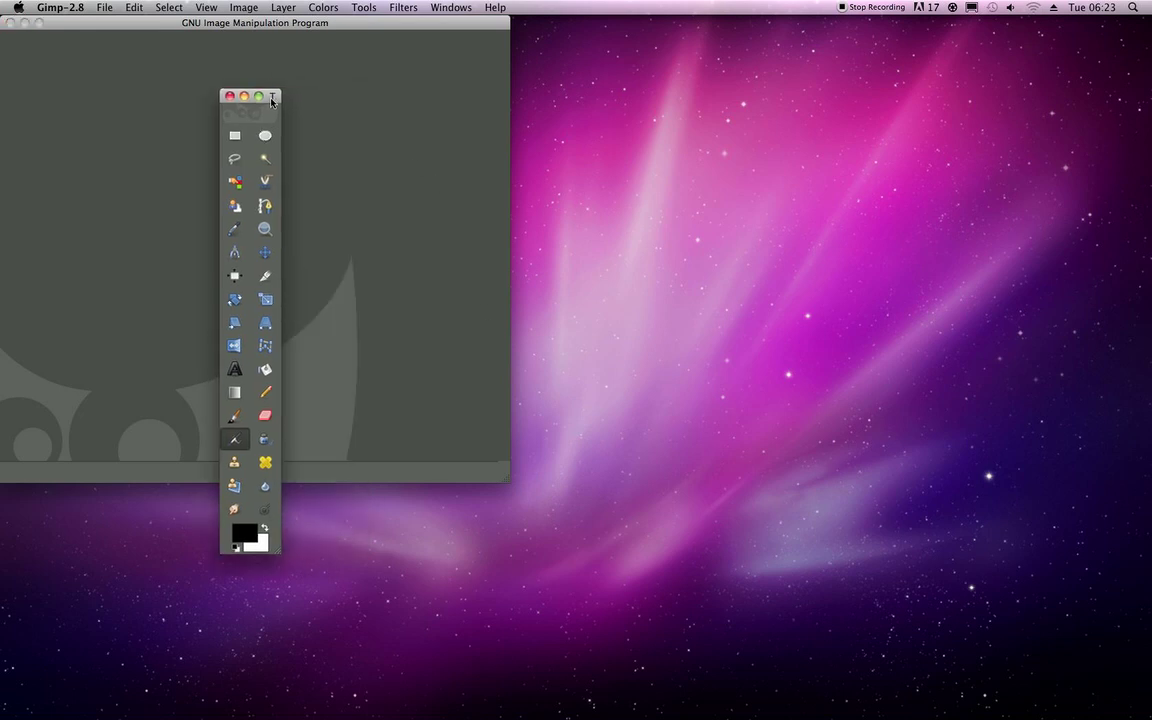
Step: Arrange the toolbox and empty image window side by side near the top-left
{"action": "left_click_drag", "start_coordinate": [268, 33], "coordinate": [569, 124]}
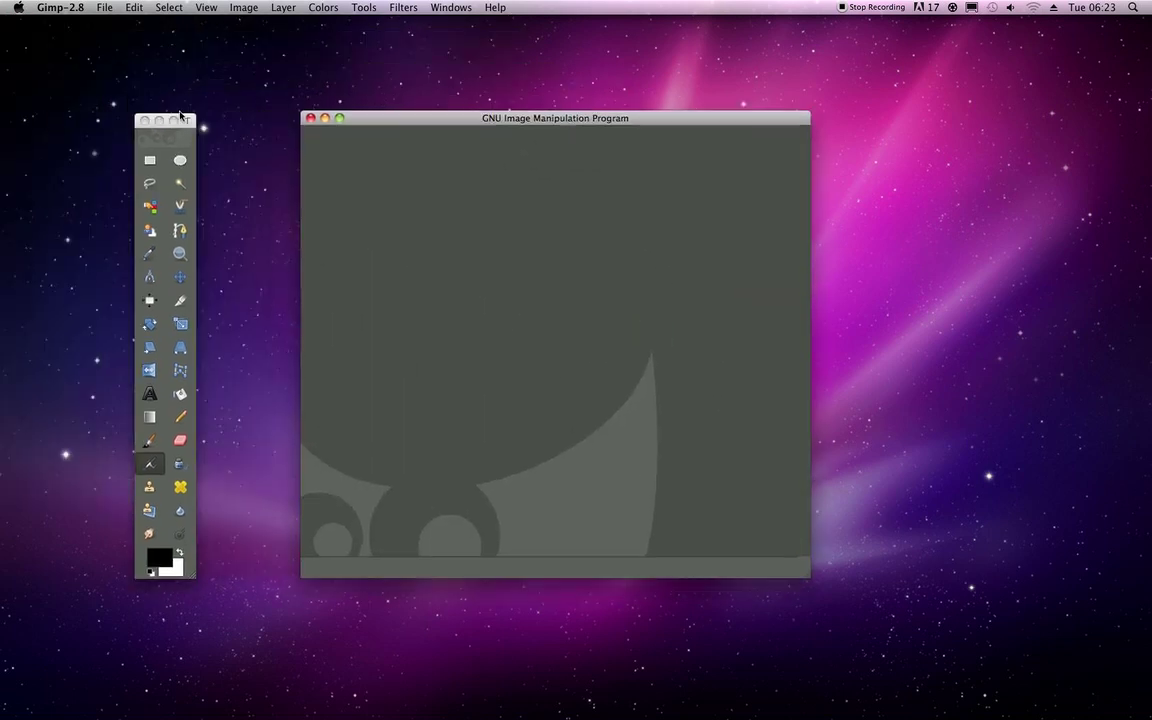
{"action": "left_click_drag", "start_coordinate": [188, 121], "coordinate": [151, 112]}
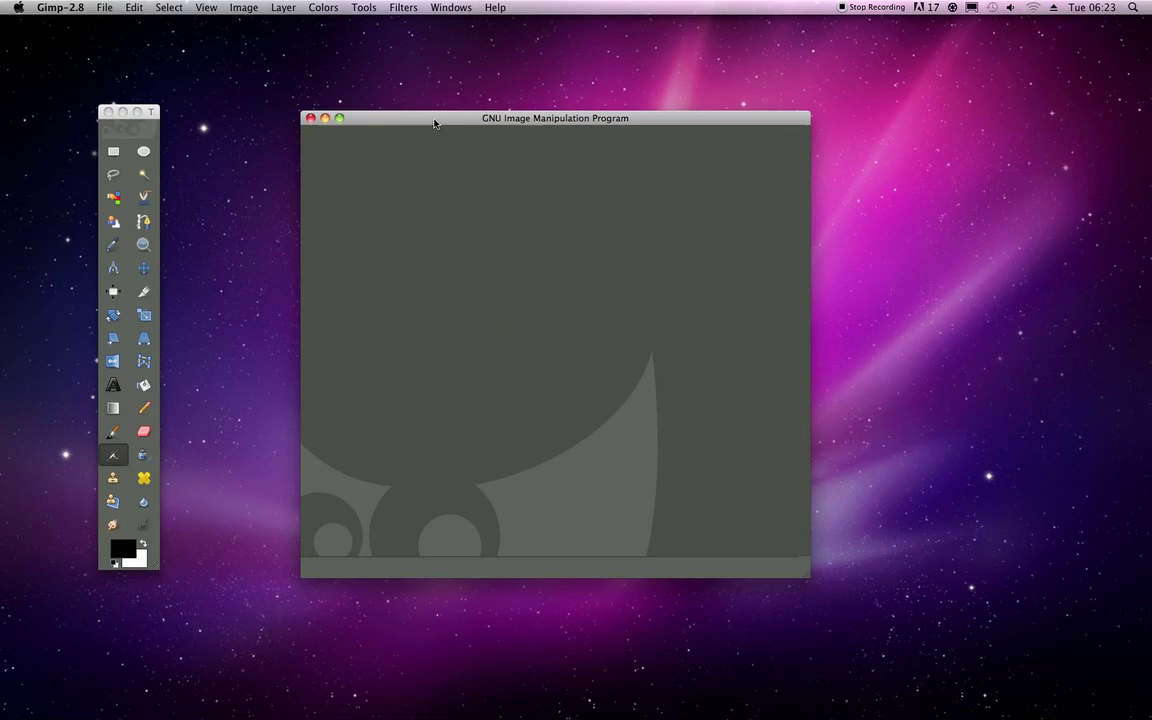
{"action": "left_click_drag", "start_coordinate": [437, 118], "coordinate": [343, 62]}
{"action": "left_click_drag", "start_coordinate": [152, 113], "coordinate": [138, 82]}
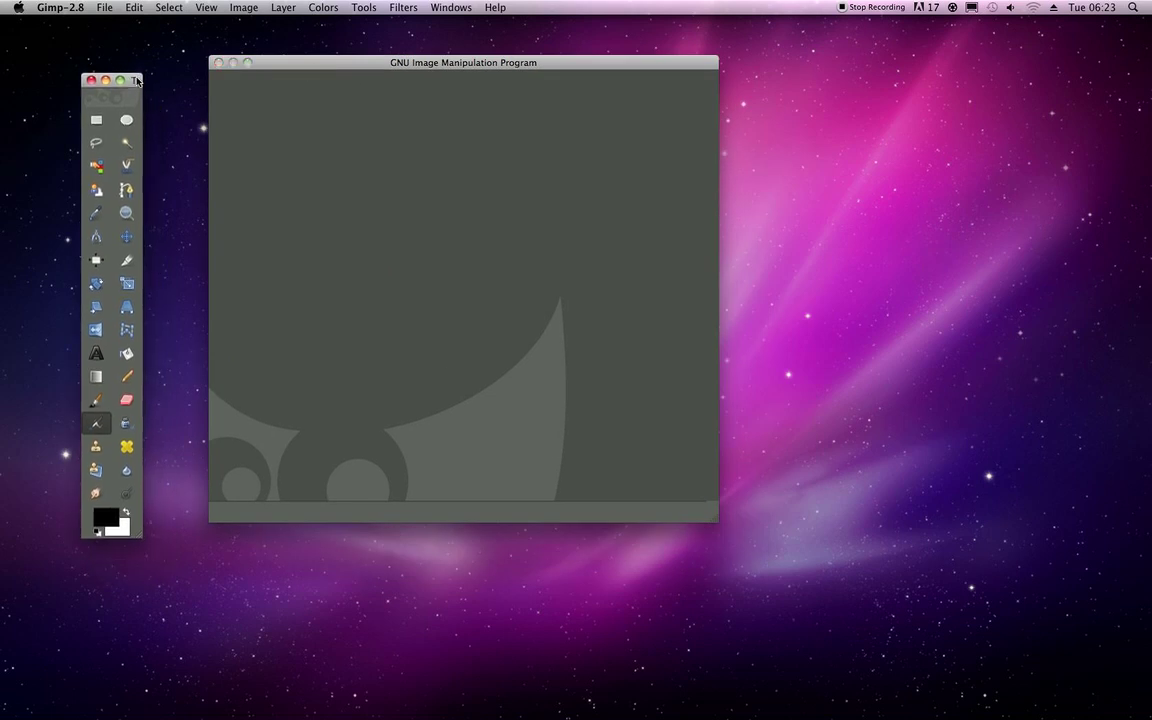
{"action": "left_click_drag", "start_coordinate": [442, 64], "coordinate": [414, 52]}
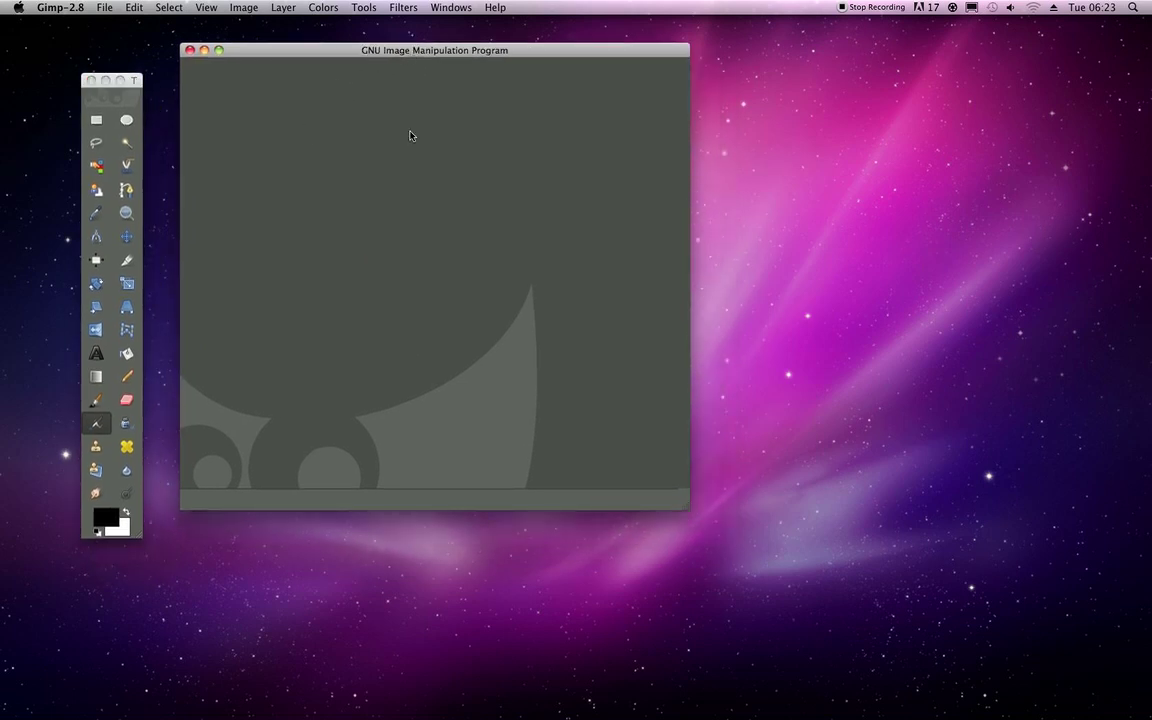
Step: Switch GIMP to Single-Window Mode, add the Layers dock, and show Windows > Dockable Dialogs
{"action": "left_click", "coordinate": [430, 7]}
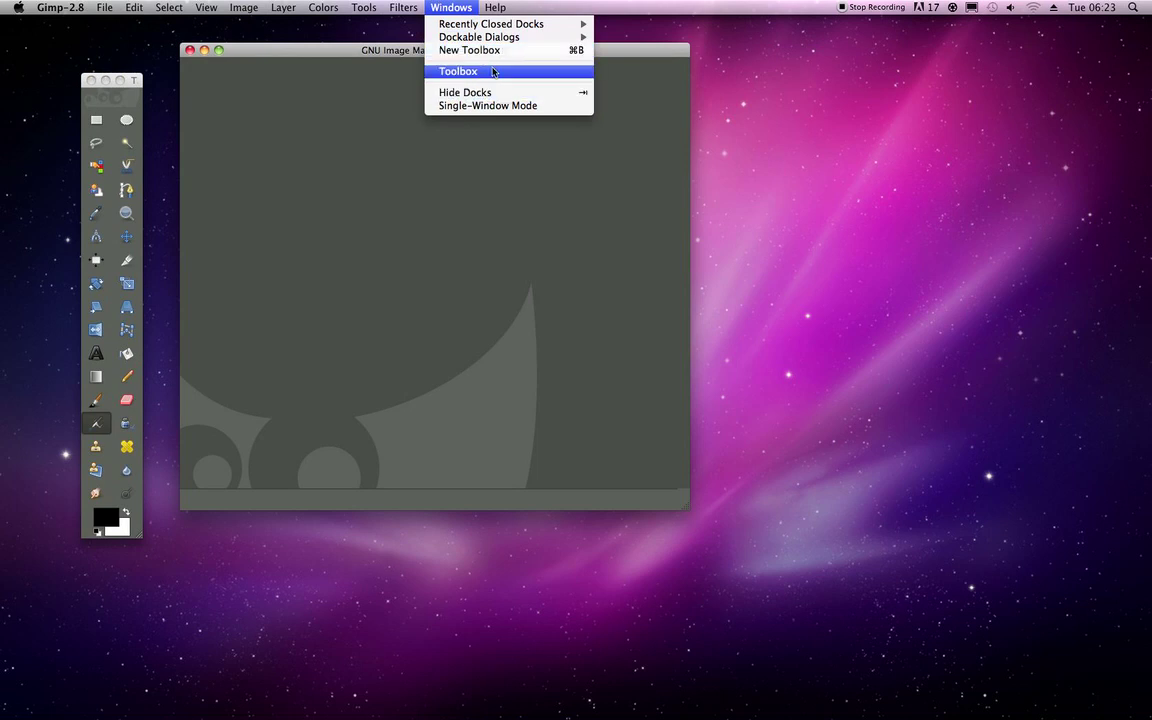
{"action": "left_click", "coordinate": [490, 106]}
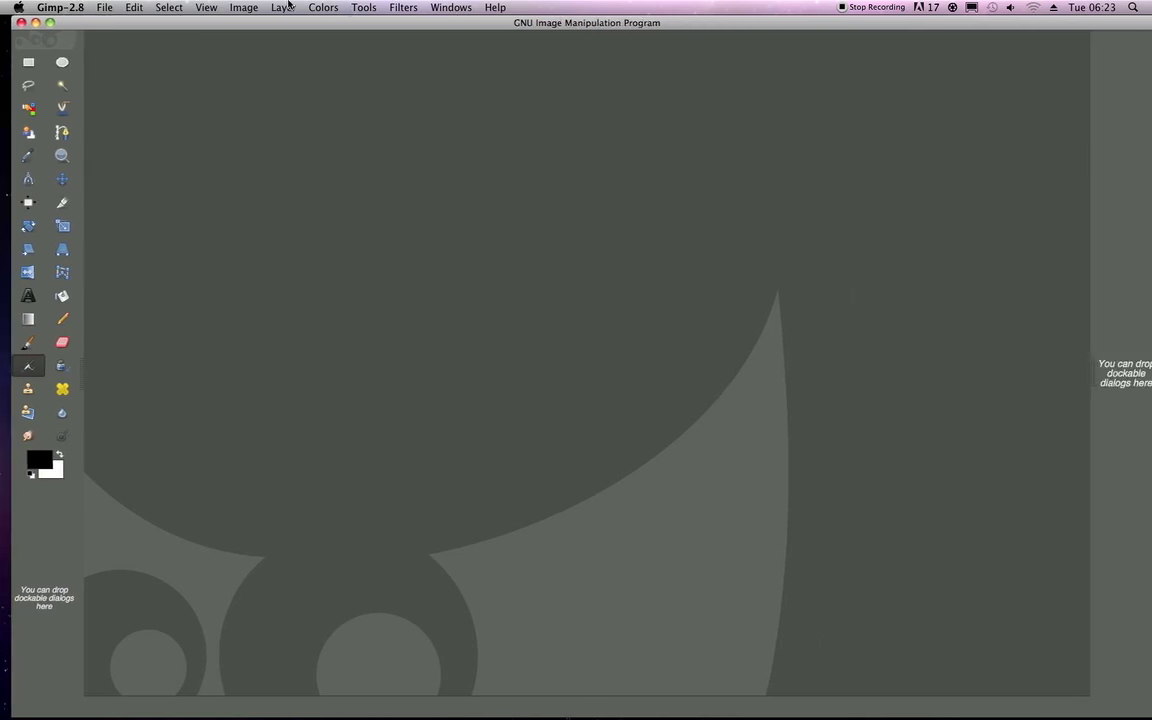
{"action": "left_click", "coordinate": [450, 7]}
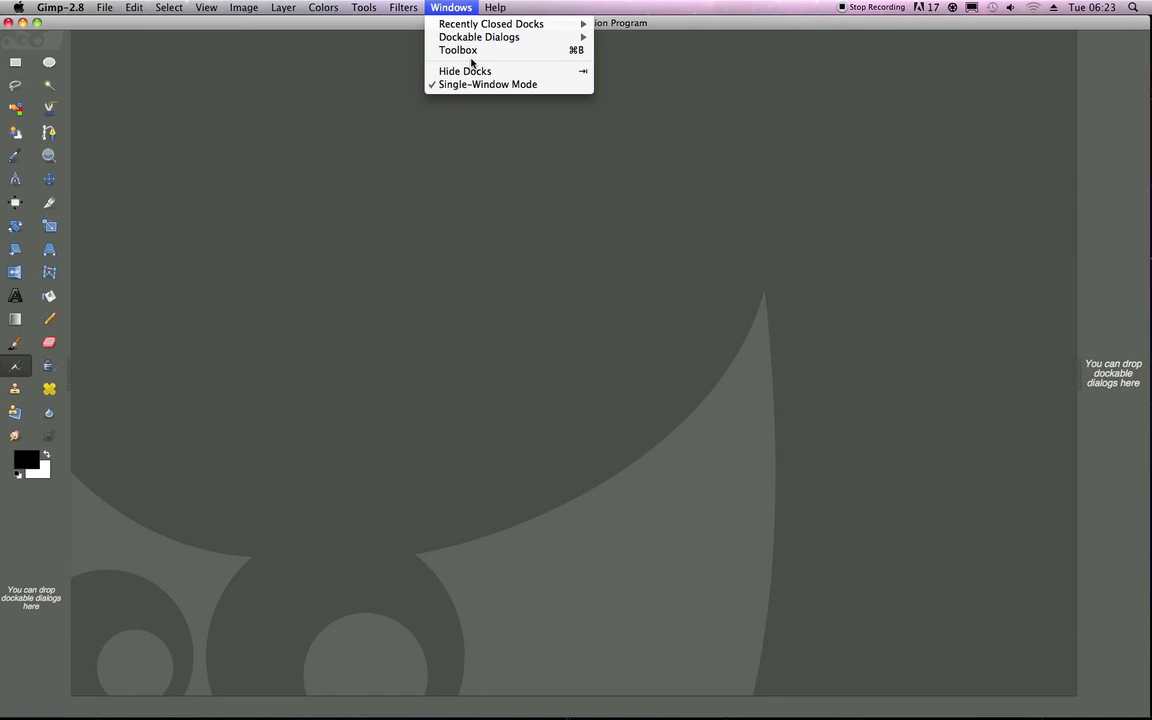
{"action": "mouse_move", "coordinate": [479, 41]}
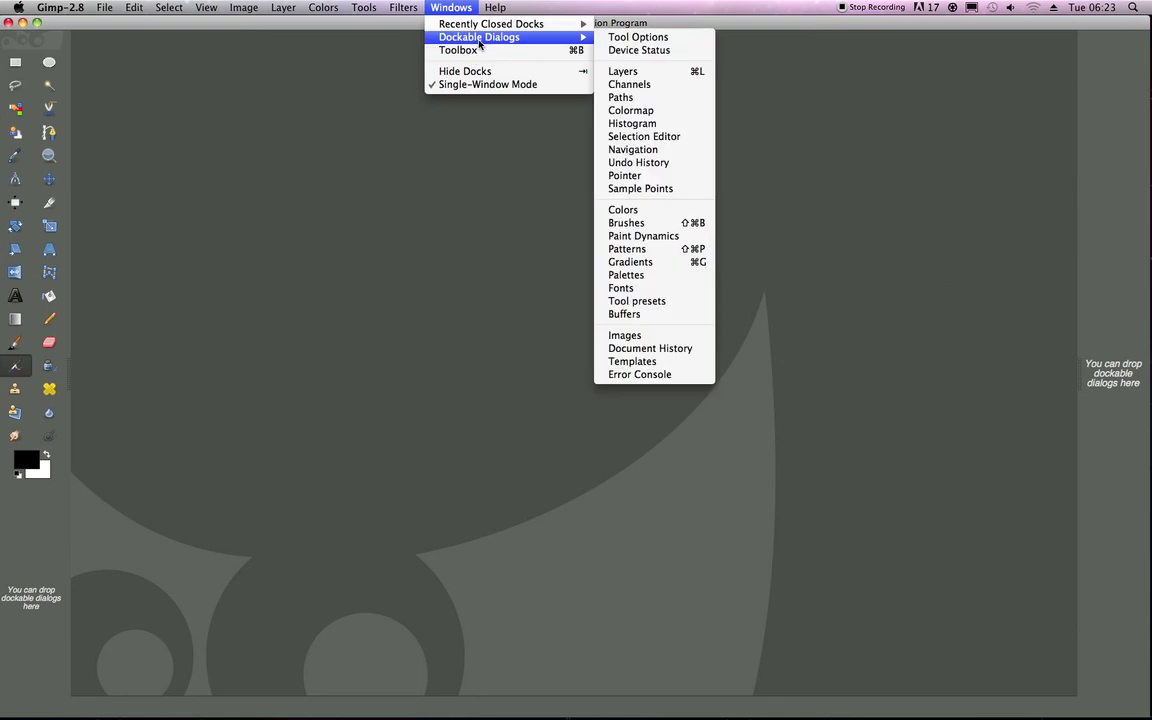
{"action": "left_click", "coordinate": [625, 73]}
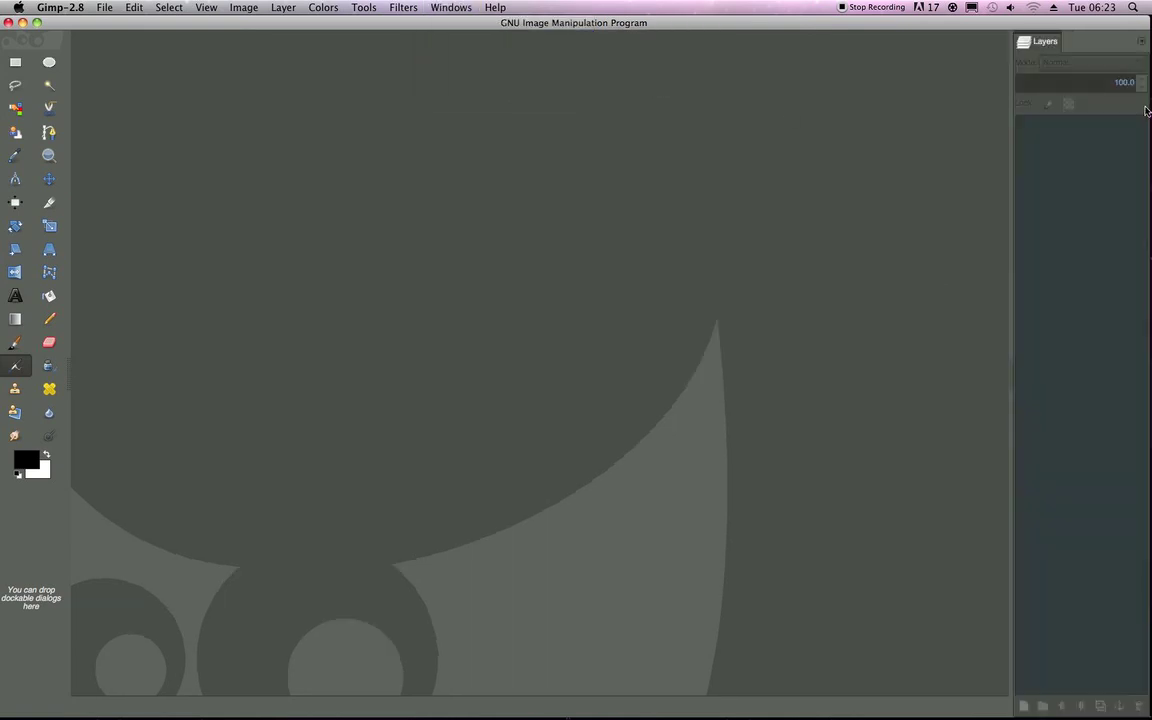
{"action": "left_click", "coordinate": [450, 7]}
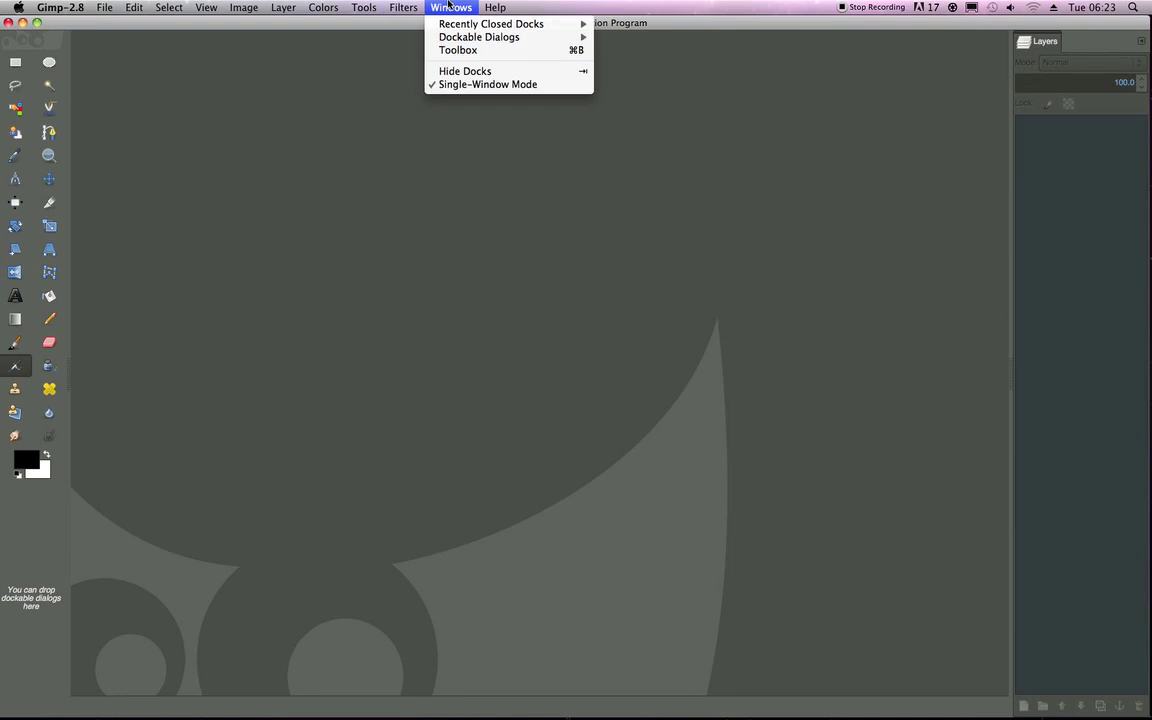
{"action": "mouse_move", "coordinate": [470, 37]}
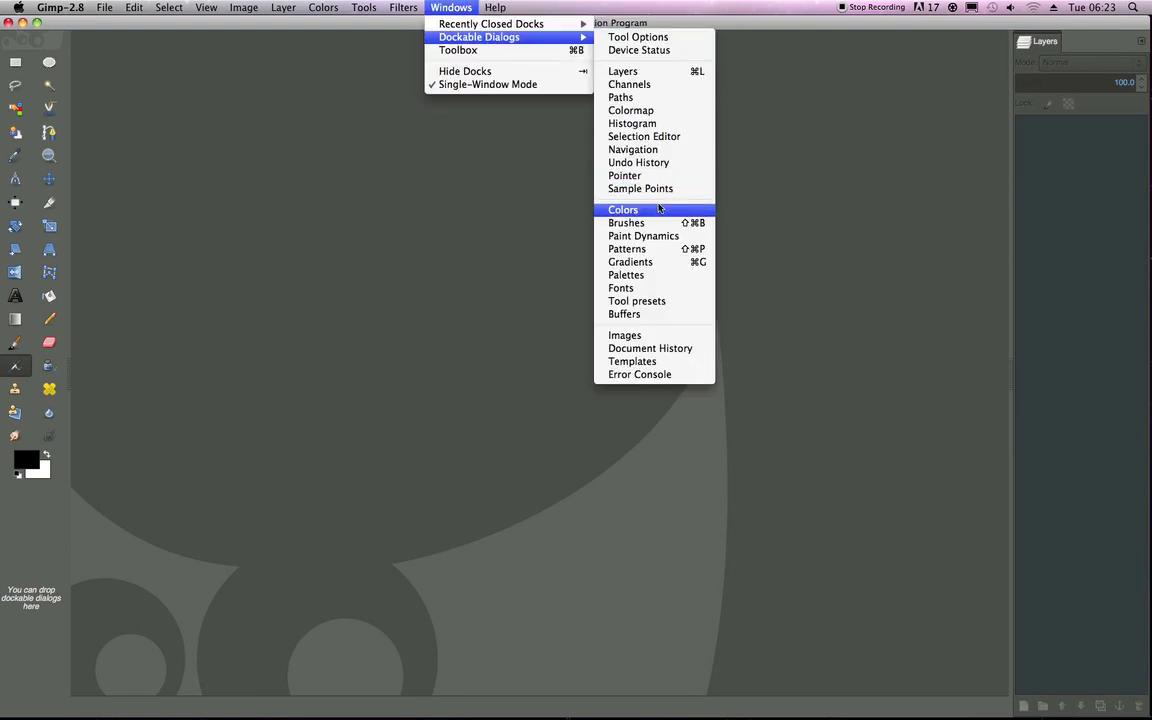
Step: Add the Tool Presets panel and dock it beside Layers
{"action": "left_click", "coordinate": [656, 301]}
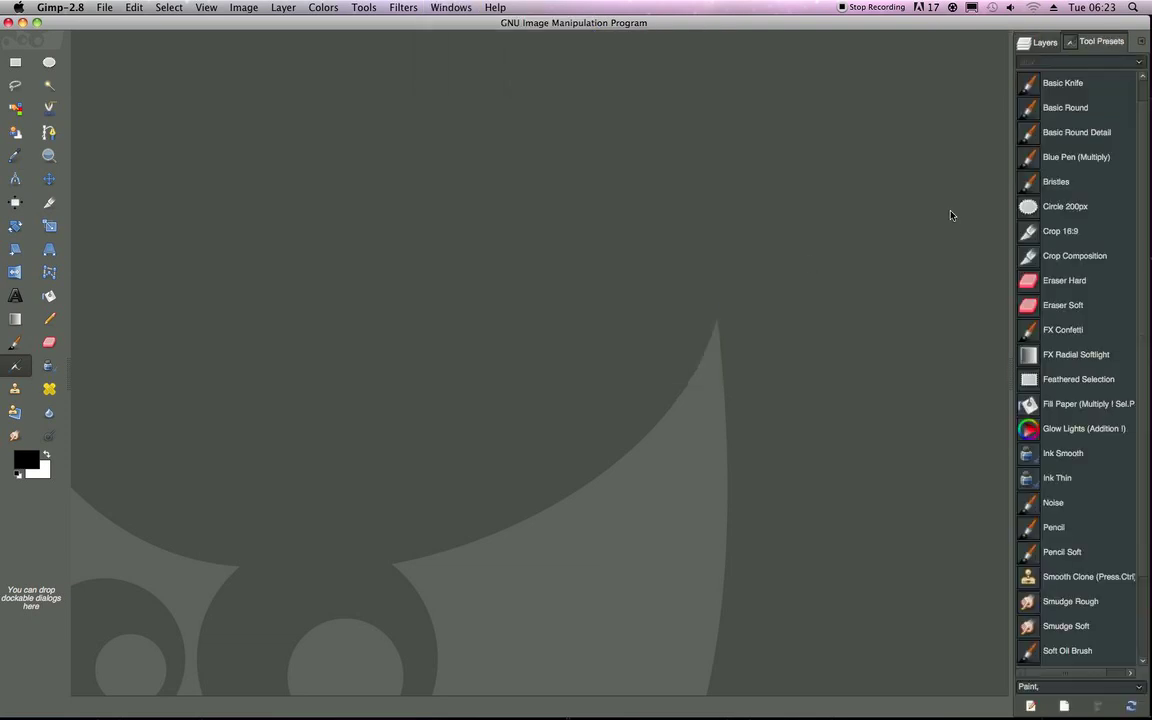
{"action": "left_click", "coordinate": [345, 7]}
{"action": "left_click", "coordinate": [950, 25]}
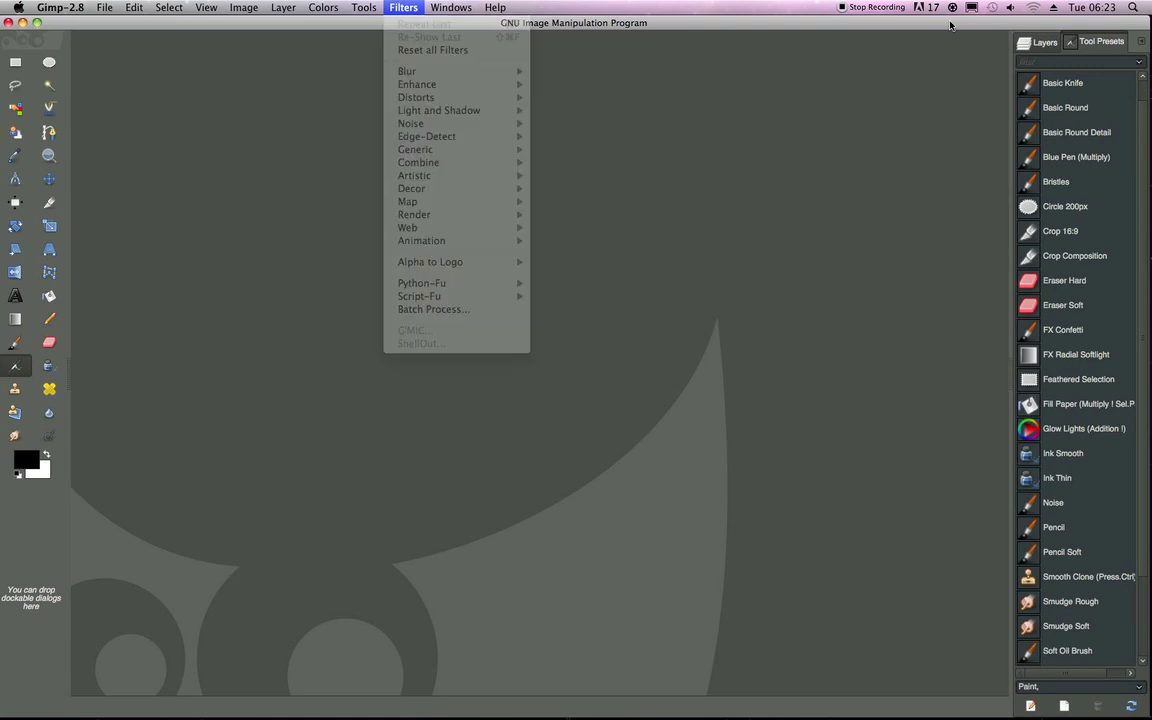
{"action": "left_click_drag", "start_coordinate": [1100, 41], "coordinate": [514, 137]}
{"action": "left_click_drag", "start_coordinate": [445, 148], "coordinate": [1073, 68]}
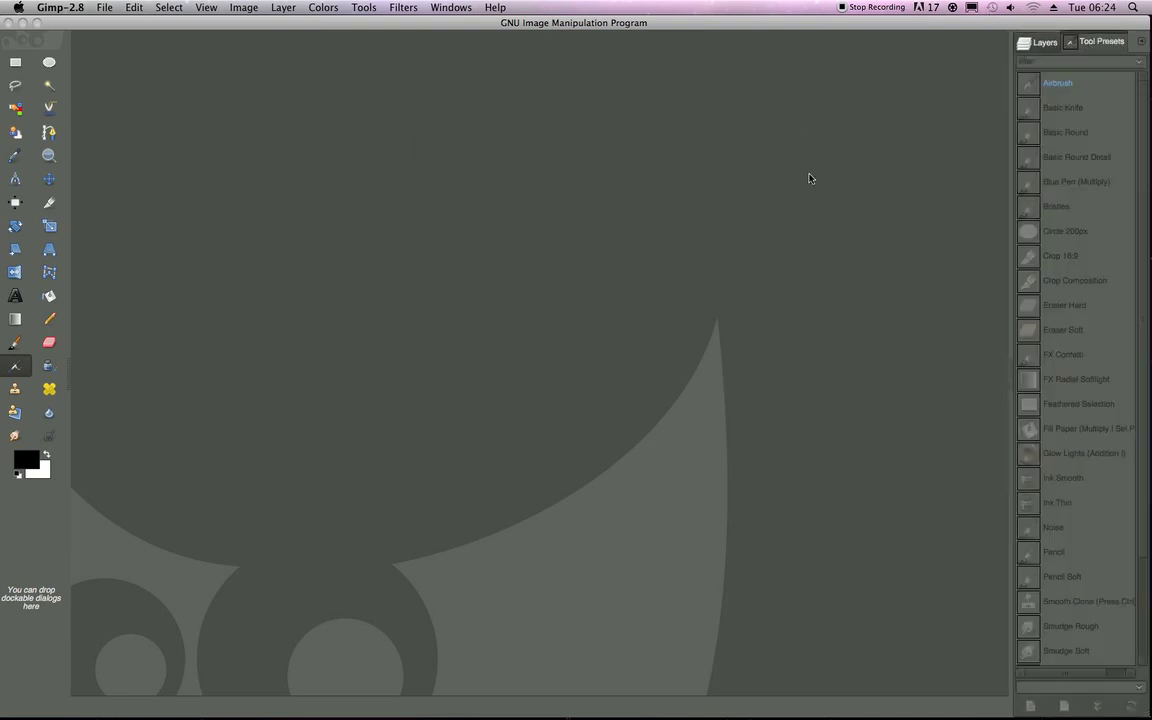
Step: Widen the right-hand dock area
{"action": "left_click", "coordinate": [495, 7]}
{"action": "mouse_move", "coordinate": [448, 7]}
{"action": "mouse_move", "coordinate": [410, 38]}
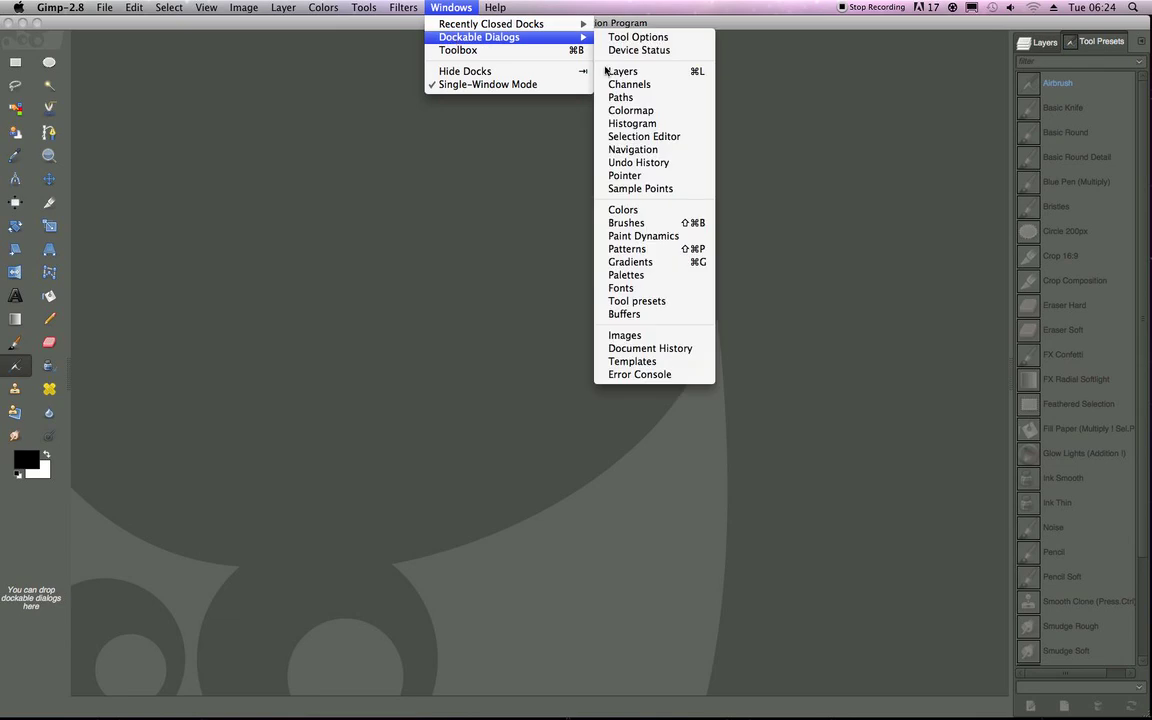
{"action": "left_click", "coordinate": [915, 122]}
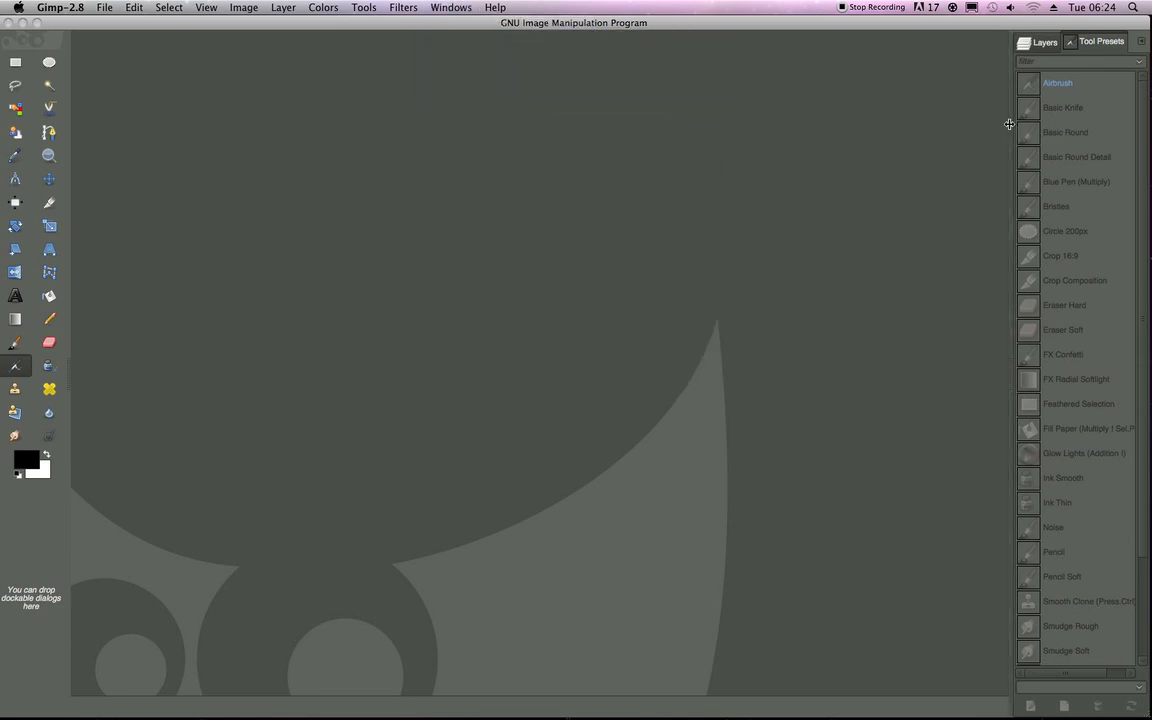
{"action": "left_click_drag", "start_coordinate": [1009, 124], "coordinate": [828, 120]}
Step: Add the Display Navigation panel to the dock
{"action": "left_click", "coordinate": [412, 7]}
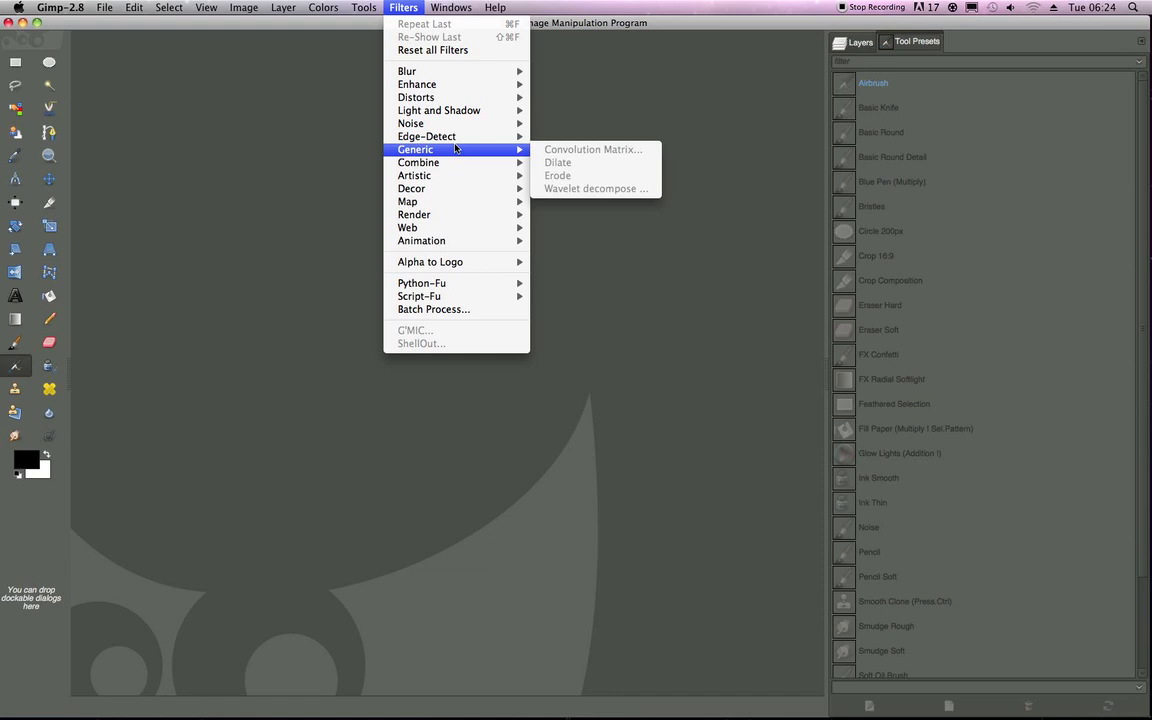
{"action": "mouse_move", "coordinate": [458, 128]}
{"action": "mouse_move", "coordinate": [443, 4]}
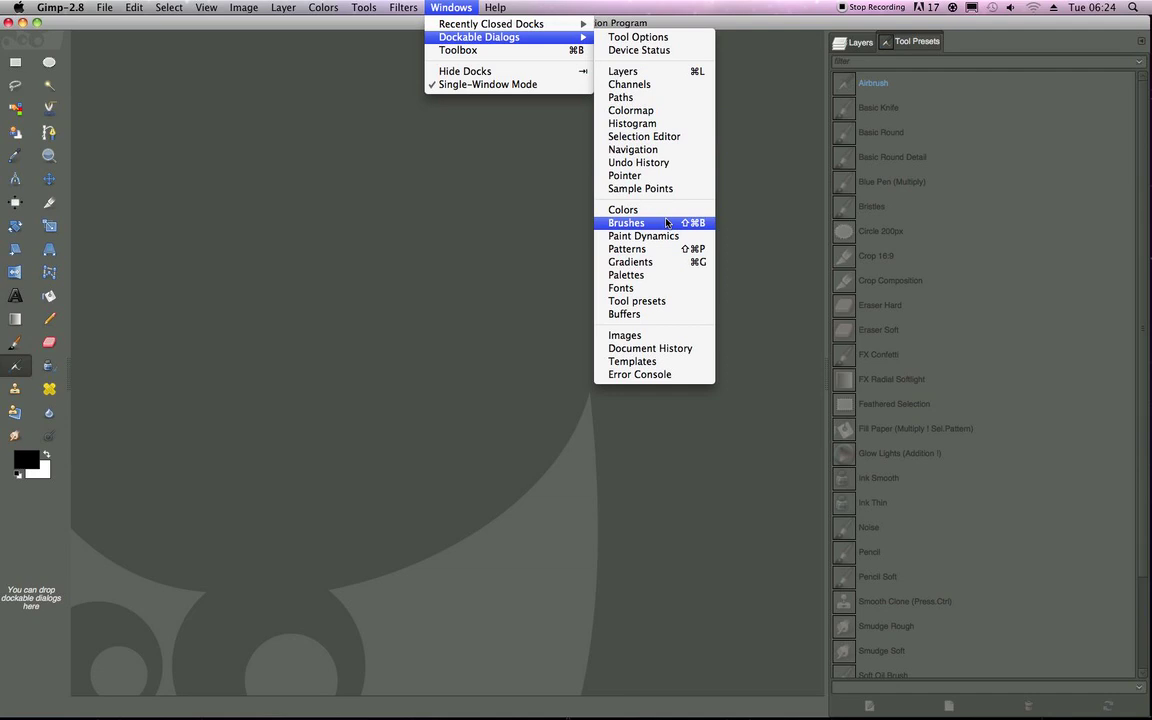
{"action": "left_click", "coordinate": [667, 151]}
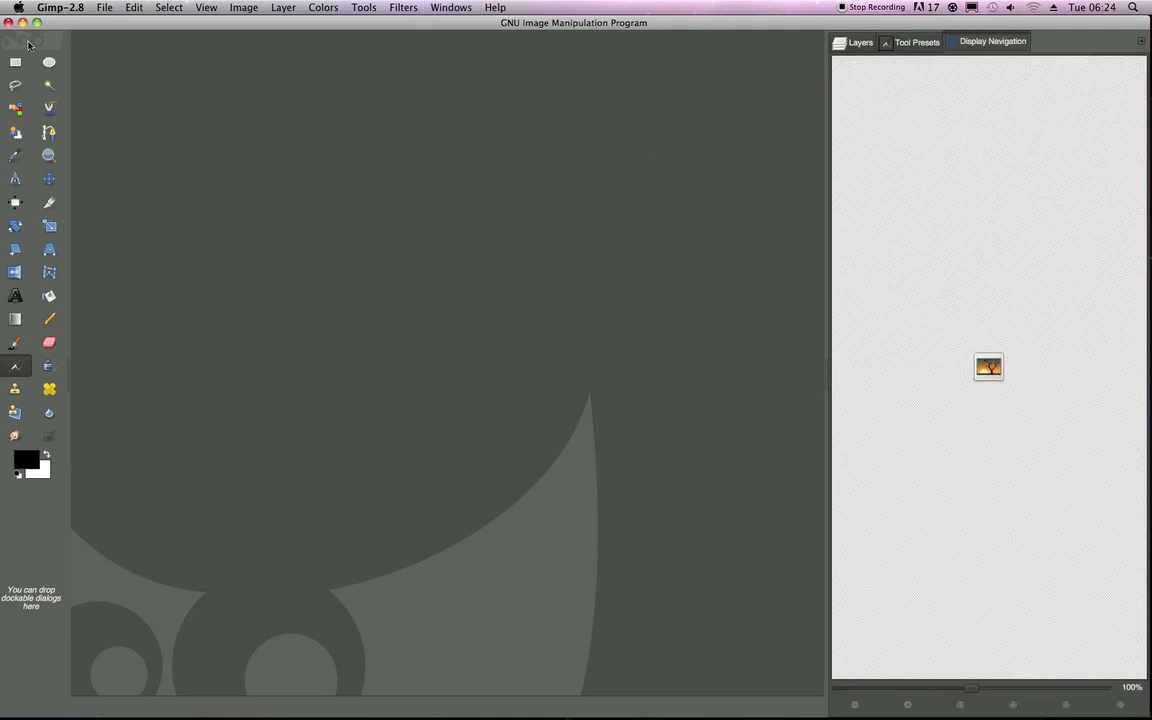
{"action": "left_click", "coordinate": [100, 7]}
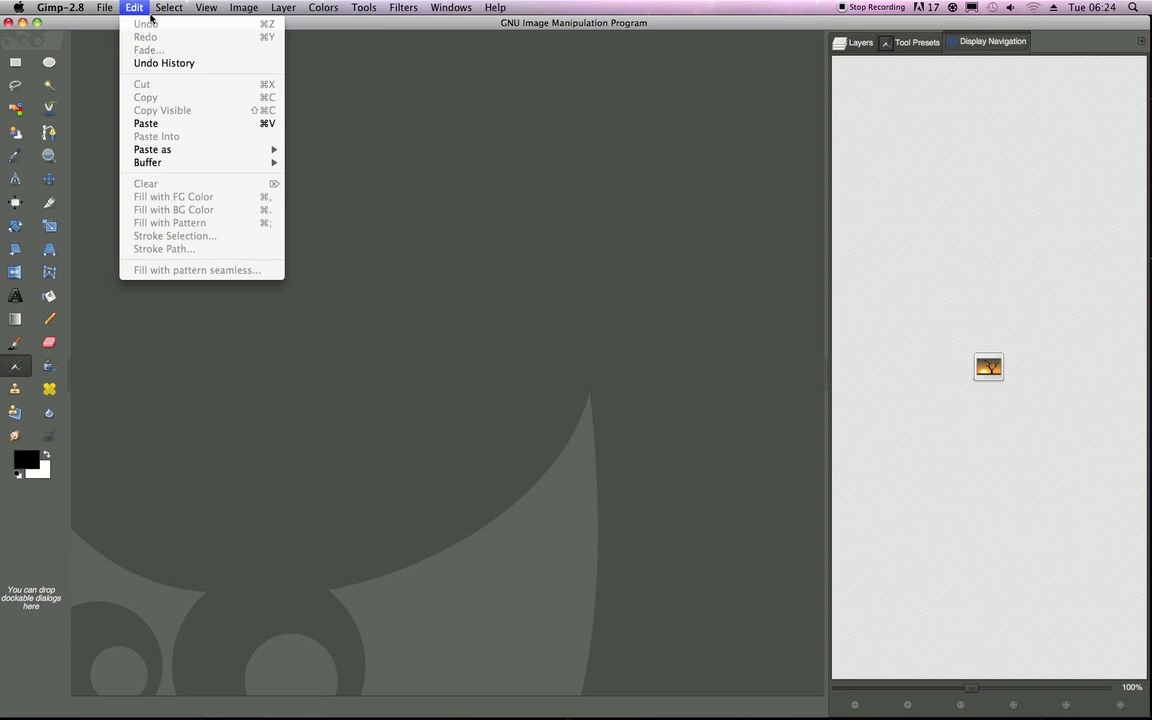
Step: Create a blank 640×400 image, then a second blank image from the 1600×1200 template
{"action": "left_click", "coordinate": [112, 23]}
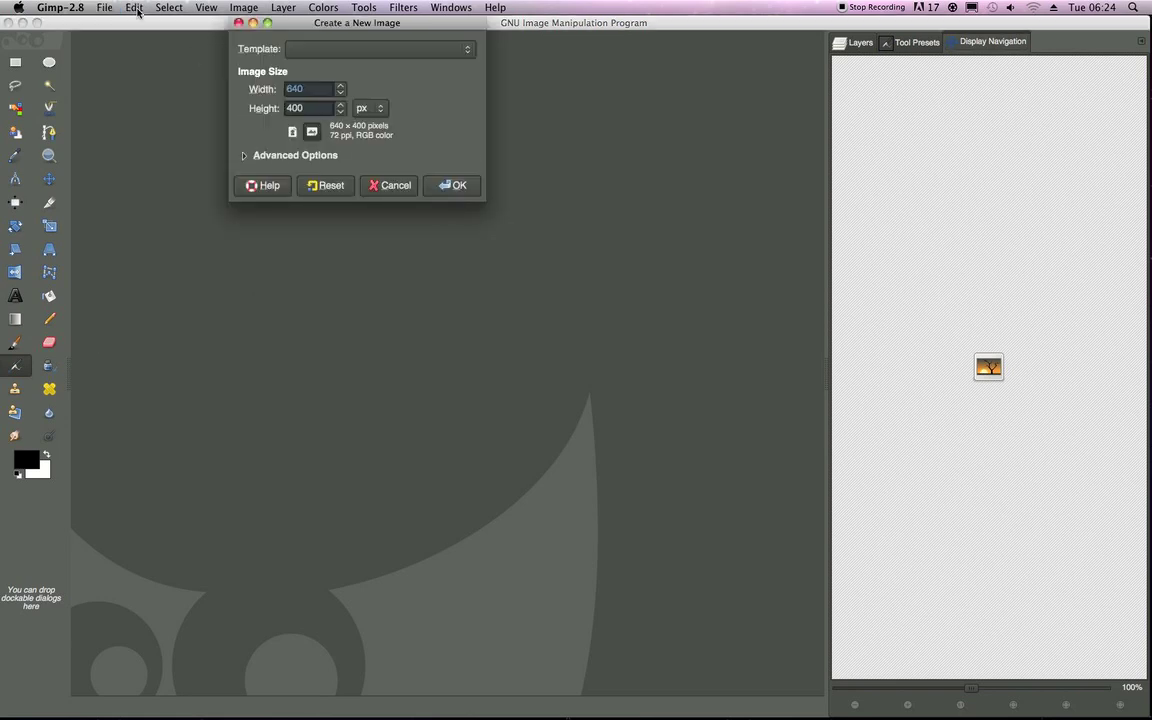
{"action": "left_click", "coordinate": [455, 186]}
{"action": "left_click", "coordinate": [104, 7]}
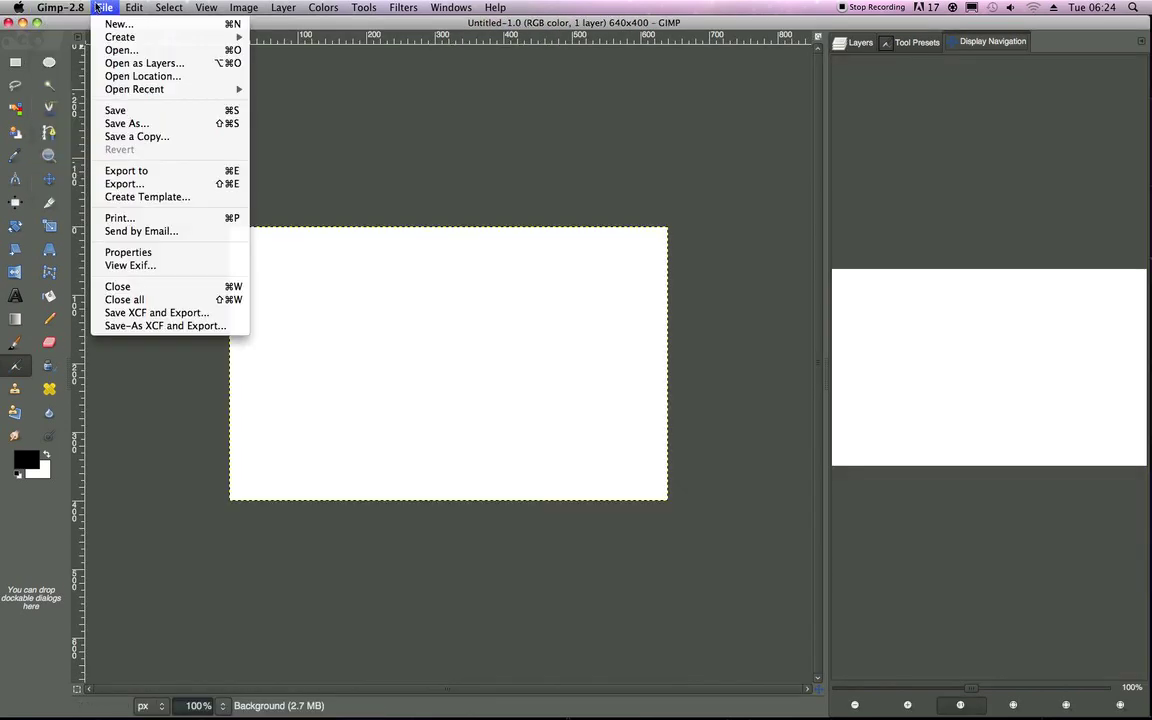
{"action": "mouse_move", "coordinate": [122, 37]}
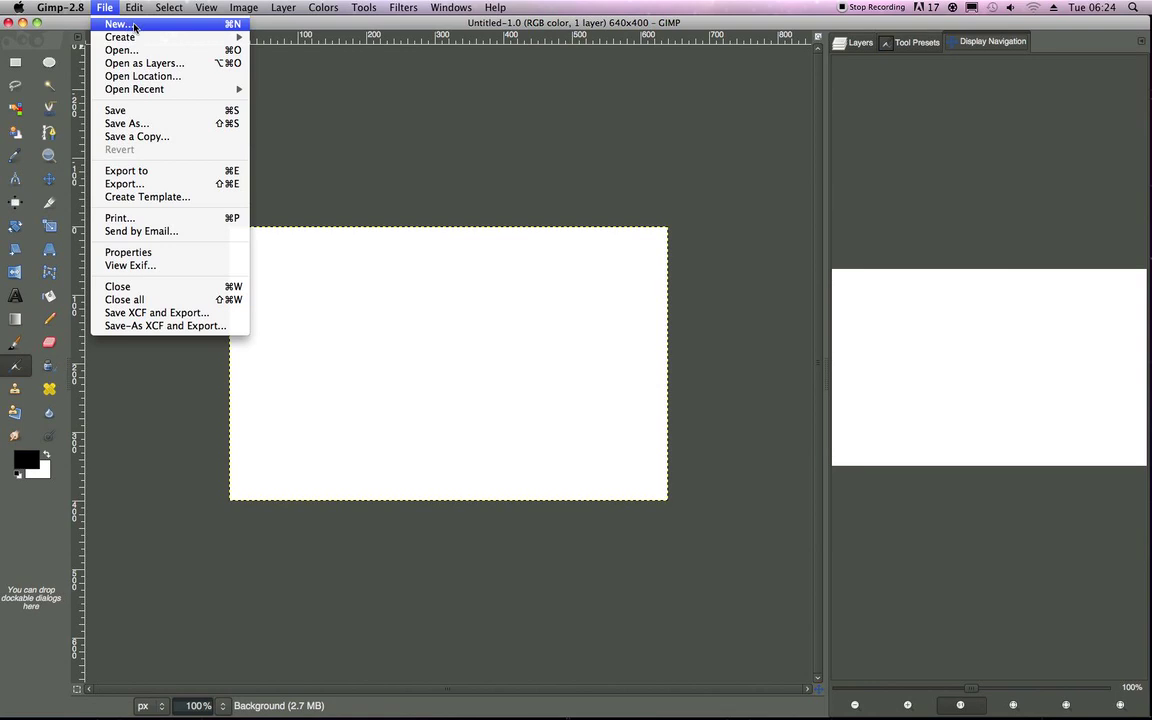
{"action": "left_click", "coordinate": [118, 23]}
{"action": "left_click", "coordinate": [363, 48]}
{"action": "left_click", "coordinate": [362, 60]}
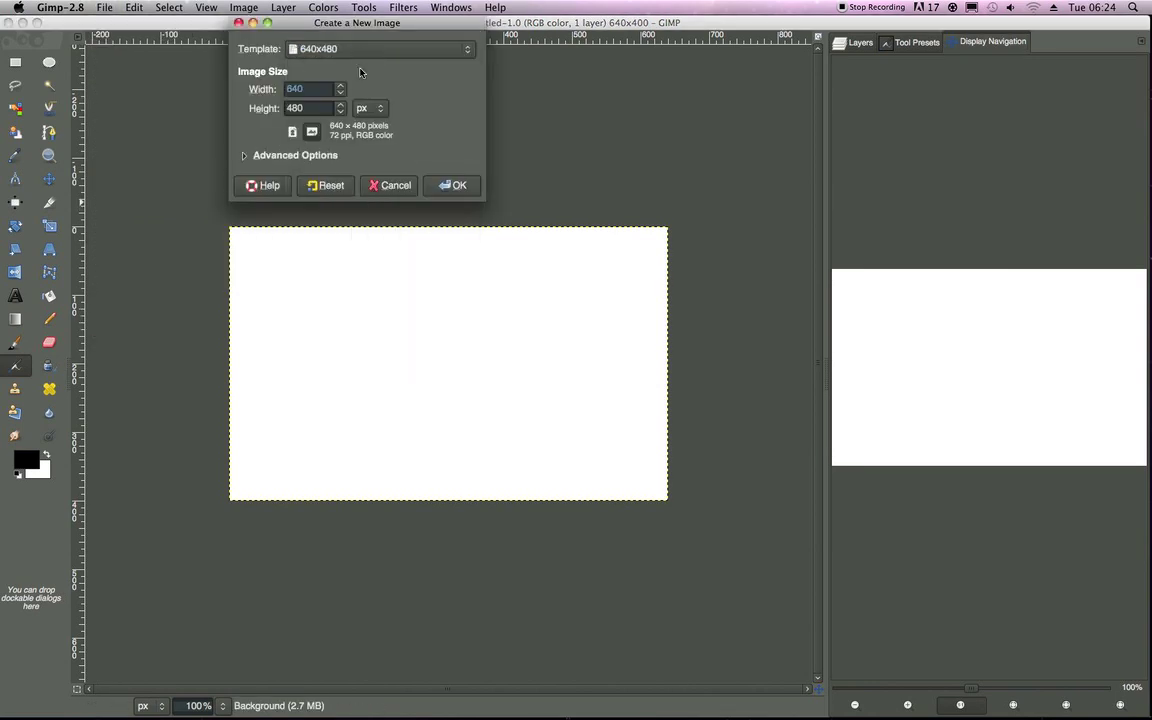
{"action": "left_click", "coordinate": [362, 48]}
{"action": "left_click", "coordinate": [352, 95]}
{"action": "left_click", "coordinate": [452, 186]}
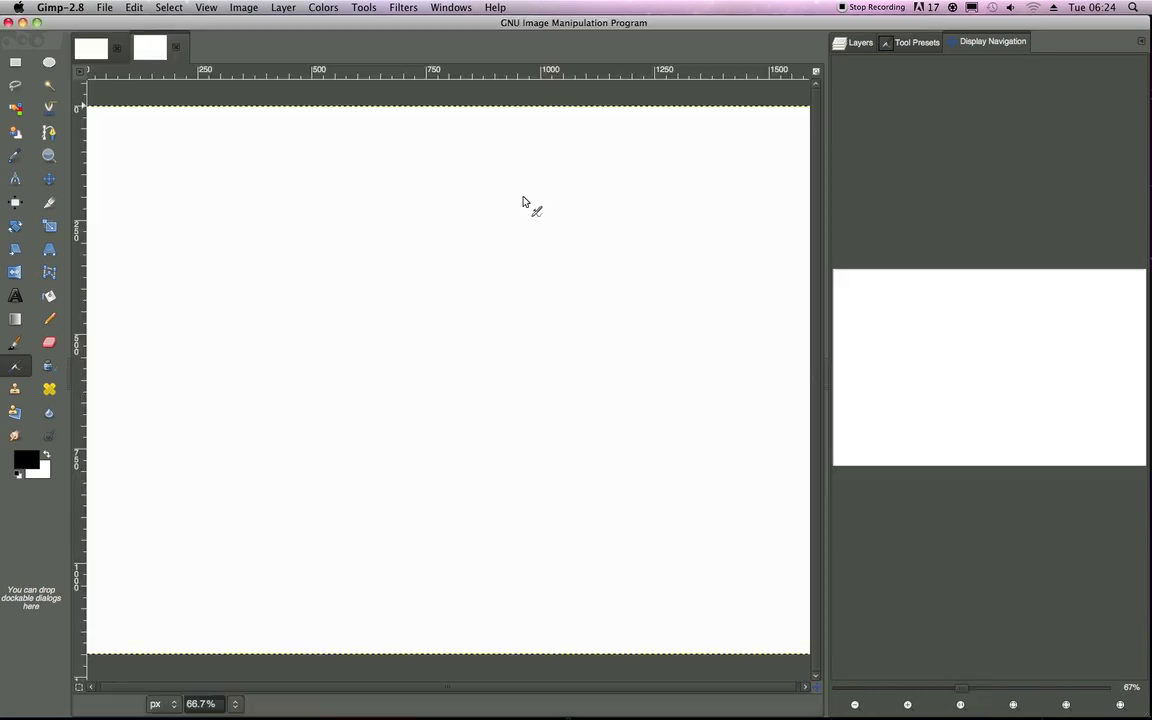
Step: Switch between the two image tabs, ending on the 1600×1200 Untitled-2.0 image
{"action": "left_click", "coordinate": [90, 47]}
{"action": "left_click", "coordinate": [148, 46]}
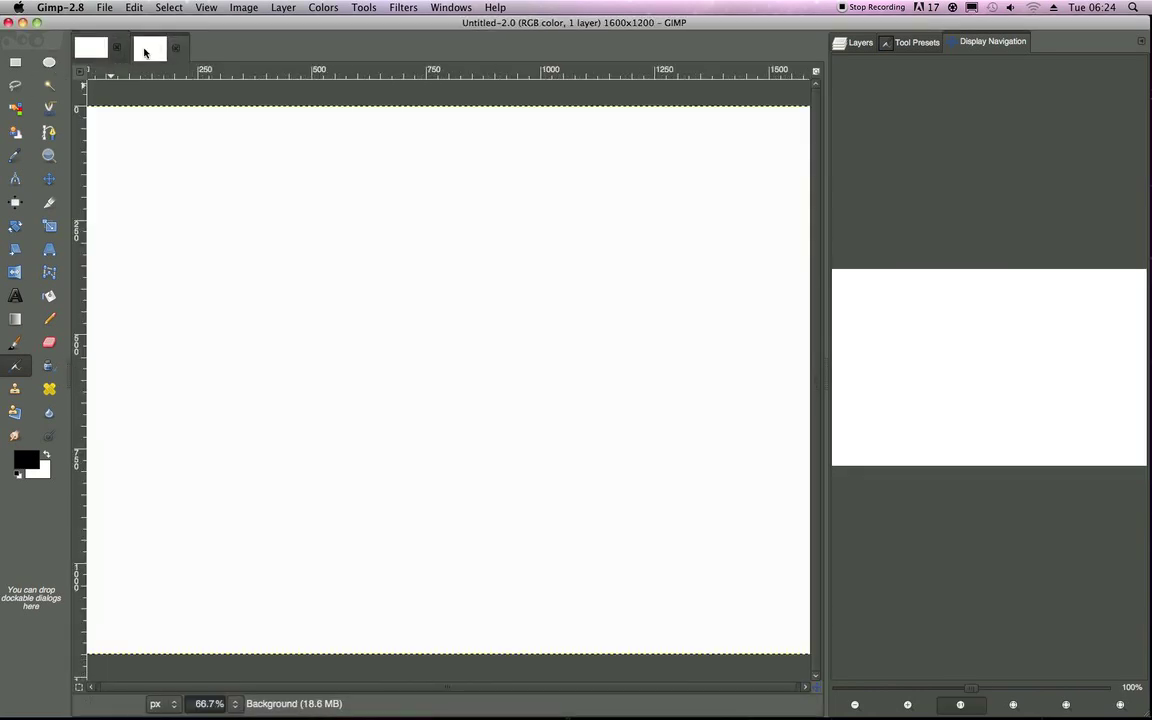
{"action": "left_click", "coordinate": [100, 52]}
{"action": "left_click", "coordinate": [150, 47]}
{"action": "left_click", "coordinate": [91, 47]}
{"action": "left_click", "coordinate": [150, 47]}
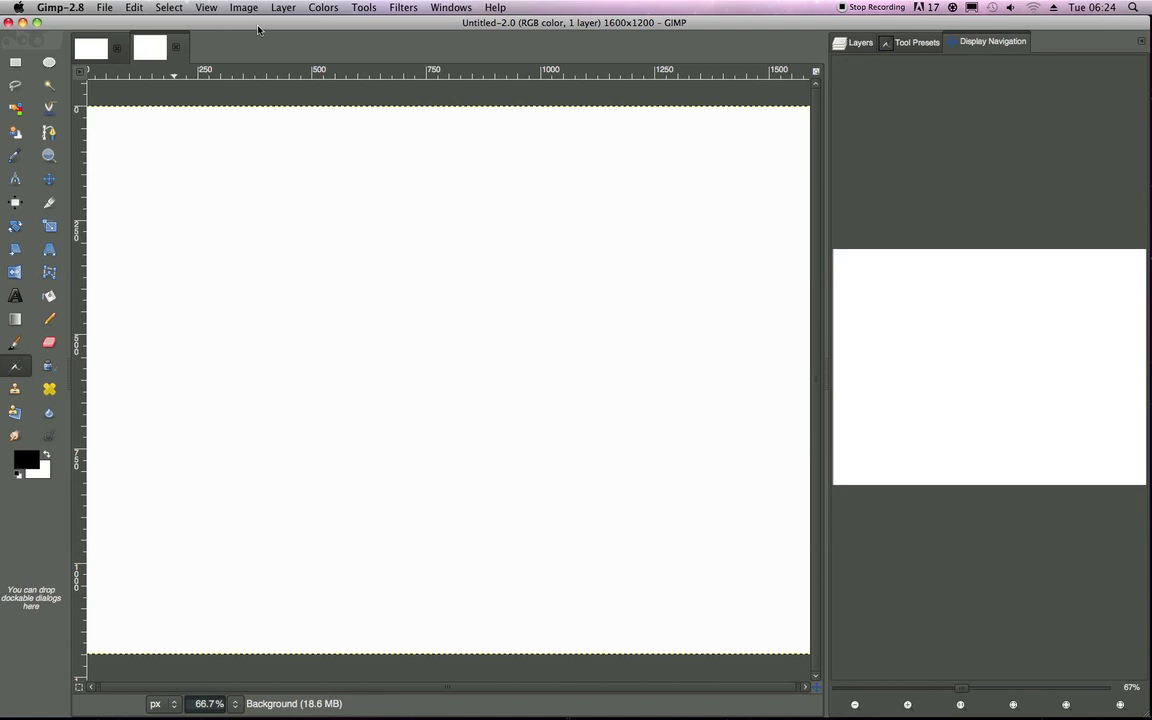
Step: Browse the Tools and Filters menus, then open Filters toward the Render submenu
{"action": "left_click", "coordinate": [363, 8]}
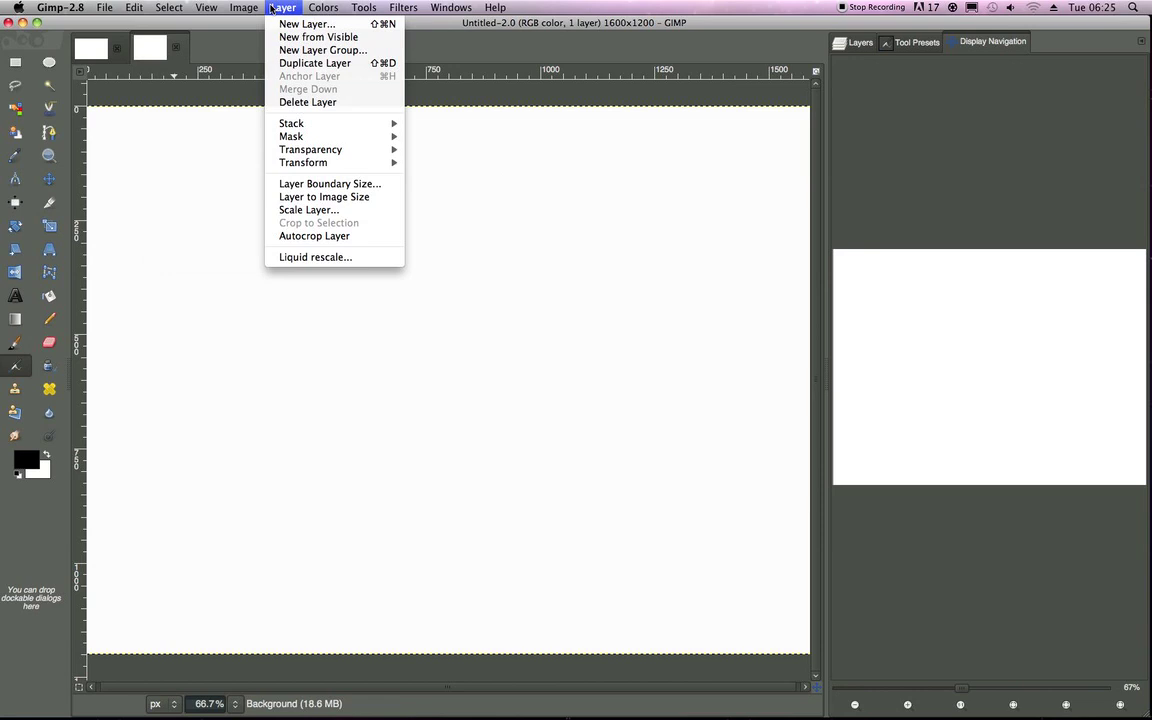
{"action": "left_click", "coordinate": [370, 6]}
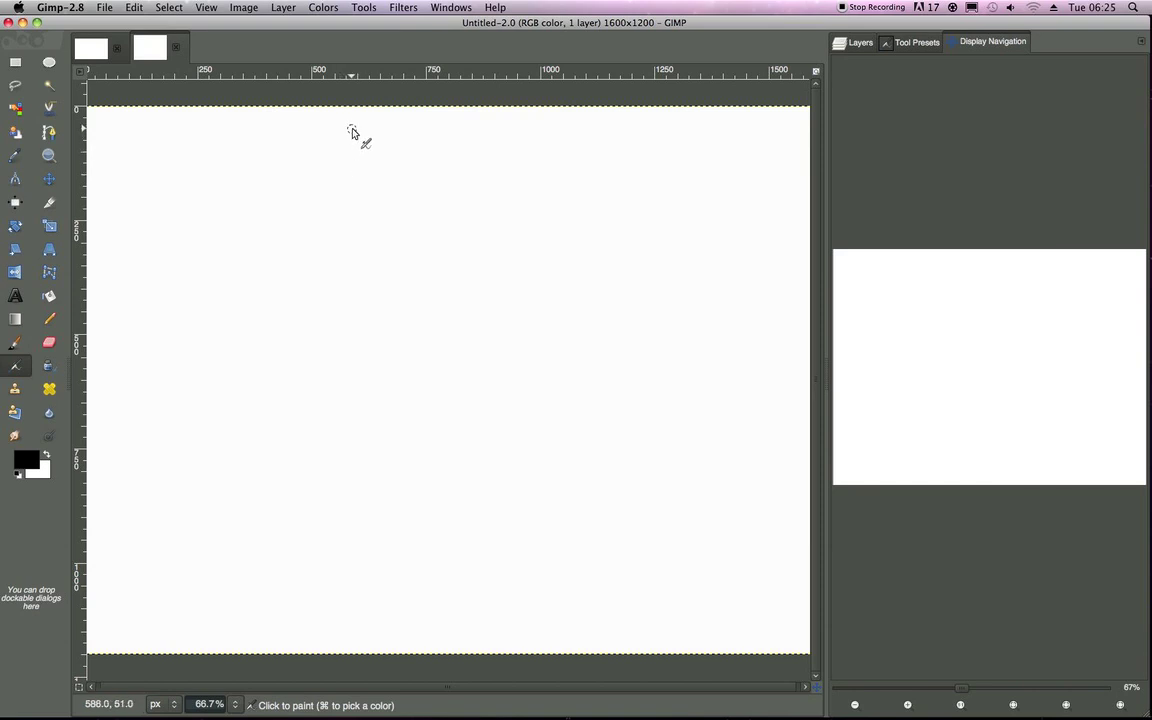
{"action": "left_click", "coordinate": [410, 7]}
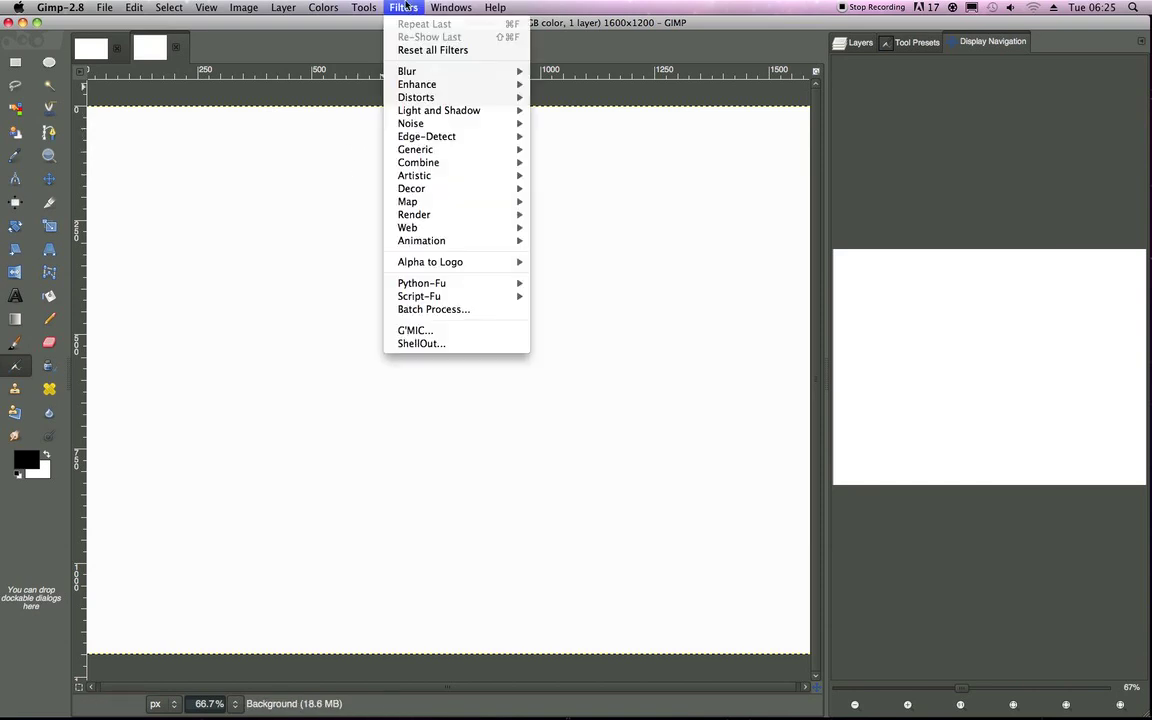
{"action": "mouse_move", "coordinate": [473, 8]}
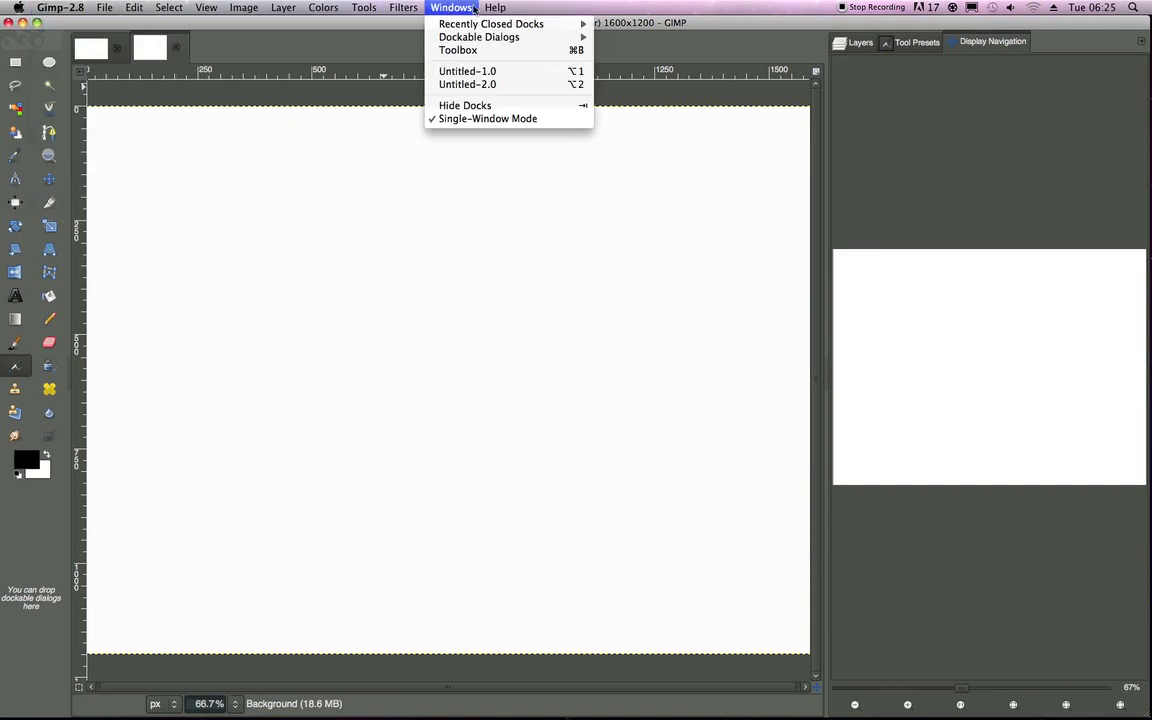
{"action": "left_click", "coordinate": [408, 6]}
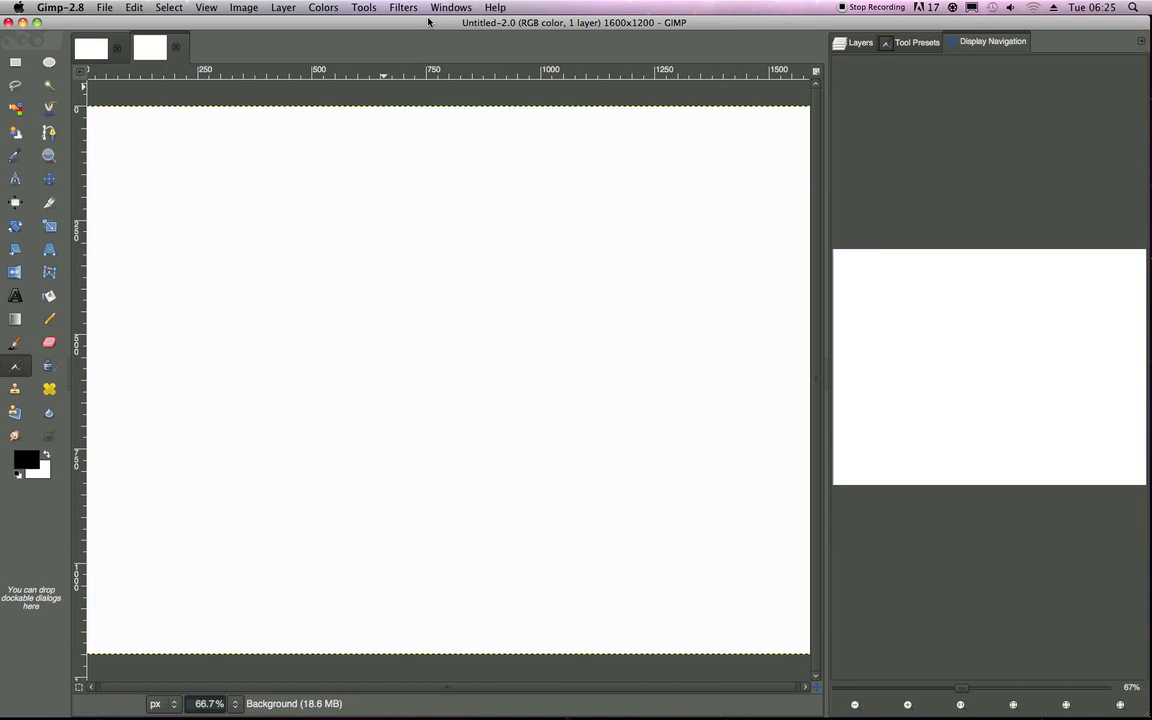
{"action": "left_click", "coordinate": [402, 7]}
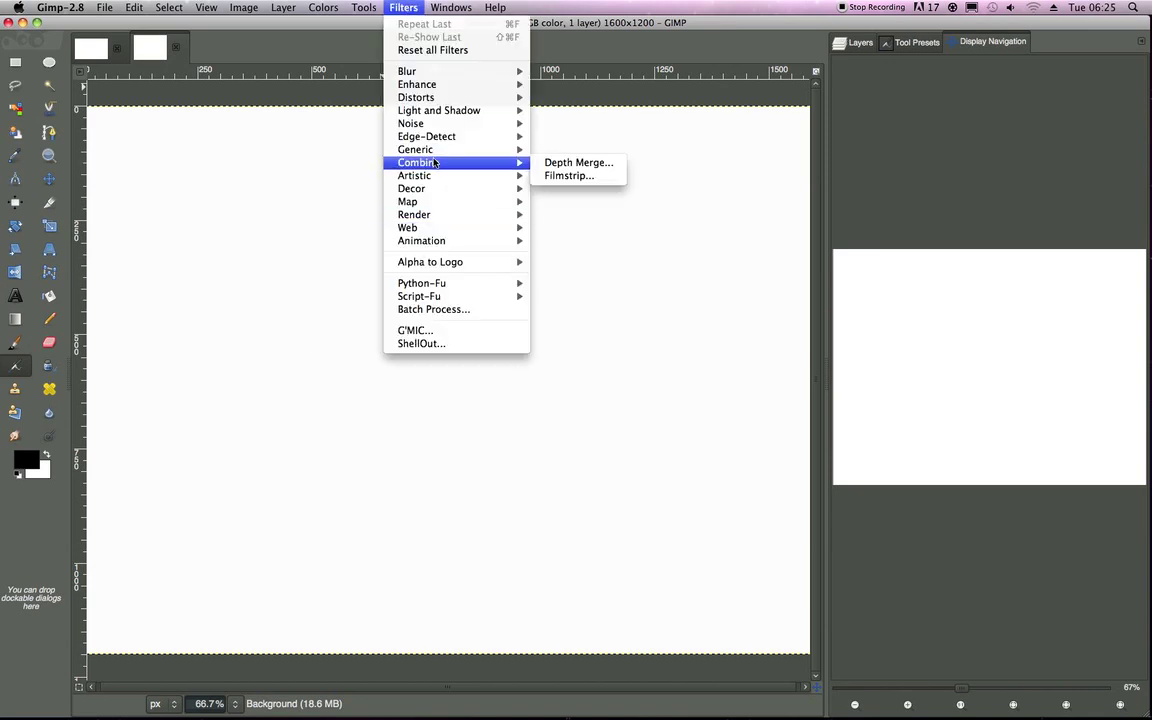
Step: Choose the Fog cloud render filter (python-fu-foggify)
{"action": "mouse_move", "coordinate": [436, 153]}
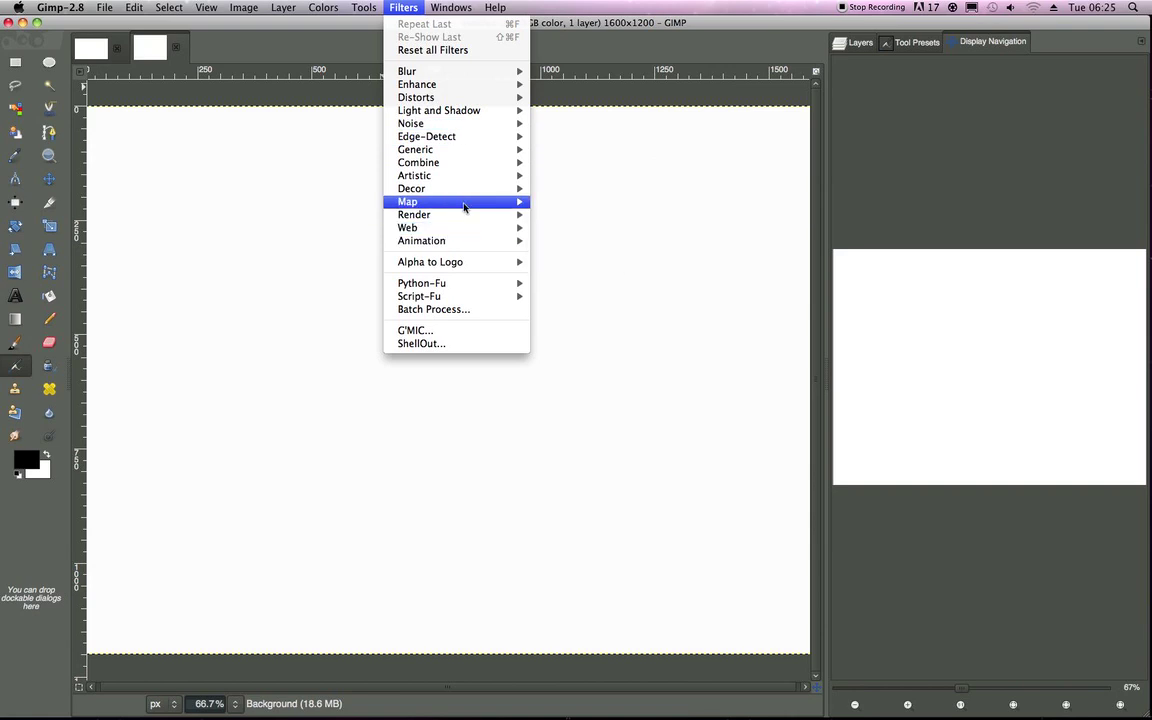
{"action": "mouse_move", "coordinate": [459, 208]}
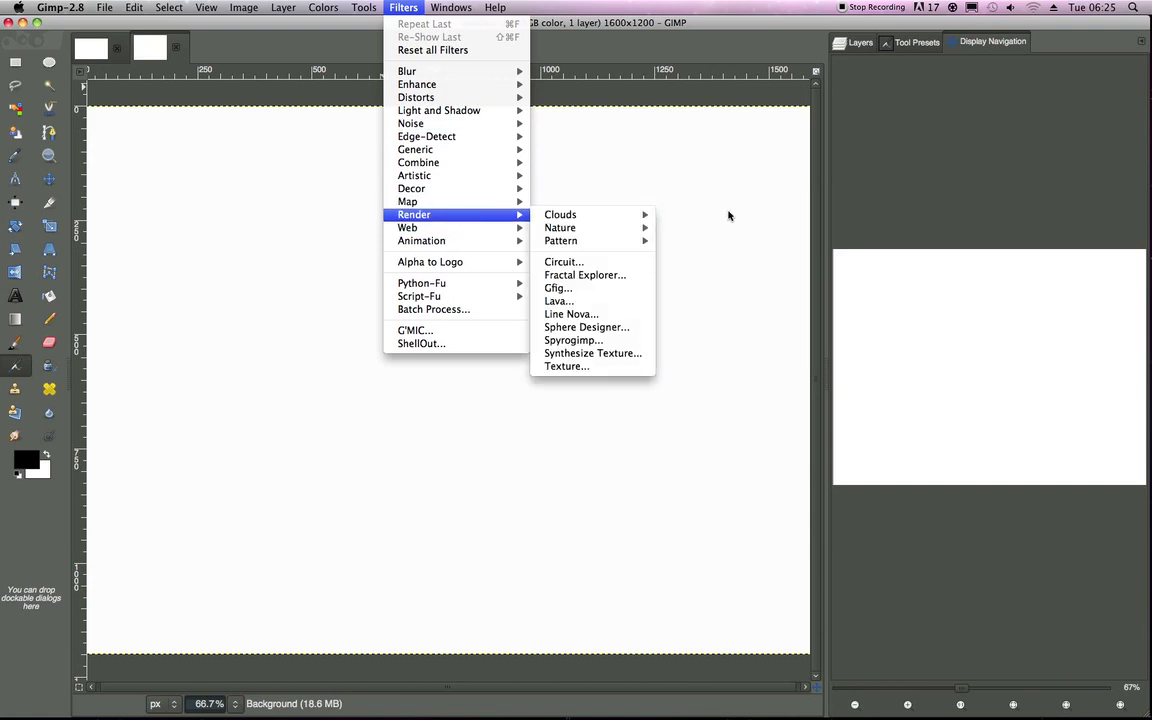
{"action": "mouse_move", "coordinate": [621, 218]}
{"action": "left_click", "coordinate": [683, 228]}
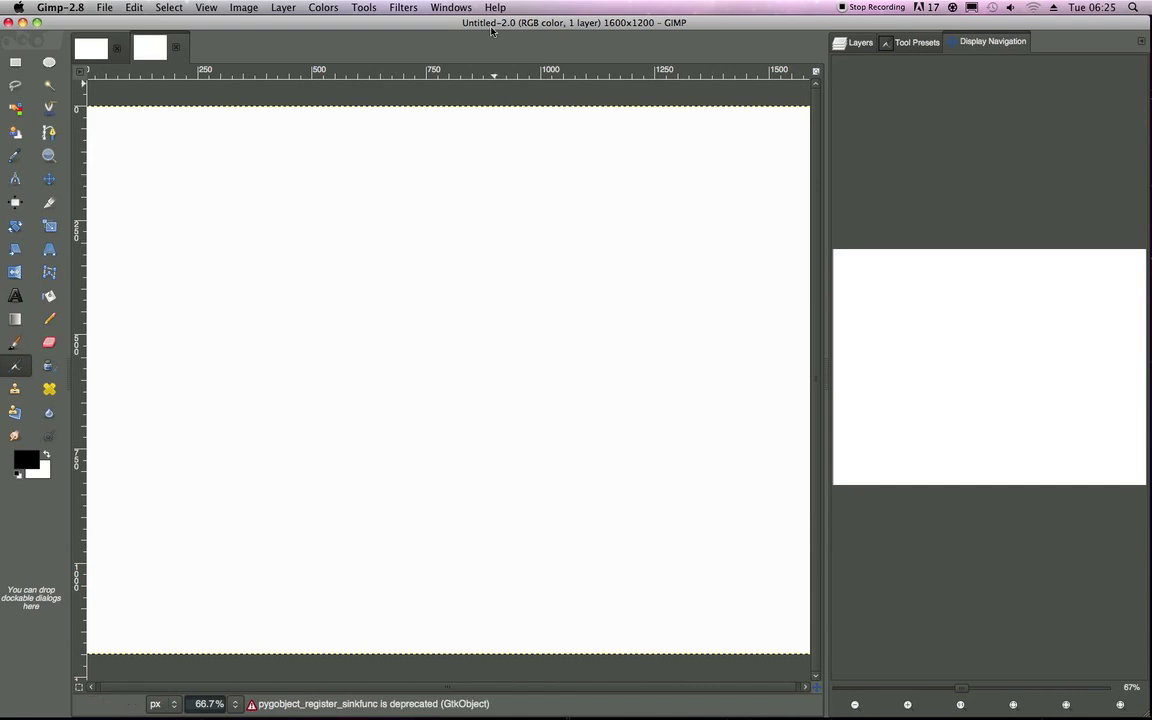
Step: Arrange the fog dialog and run it with layer name Clouds and orange fog colour
{"action": "left_click_drag", "start_coordinate": [492, 27], "coordinate": [490, 69]}
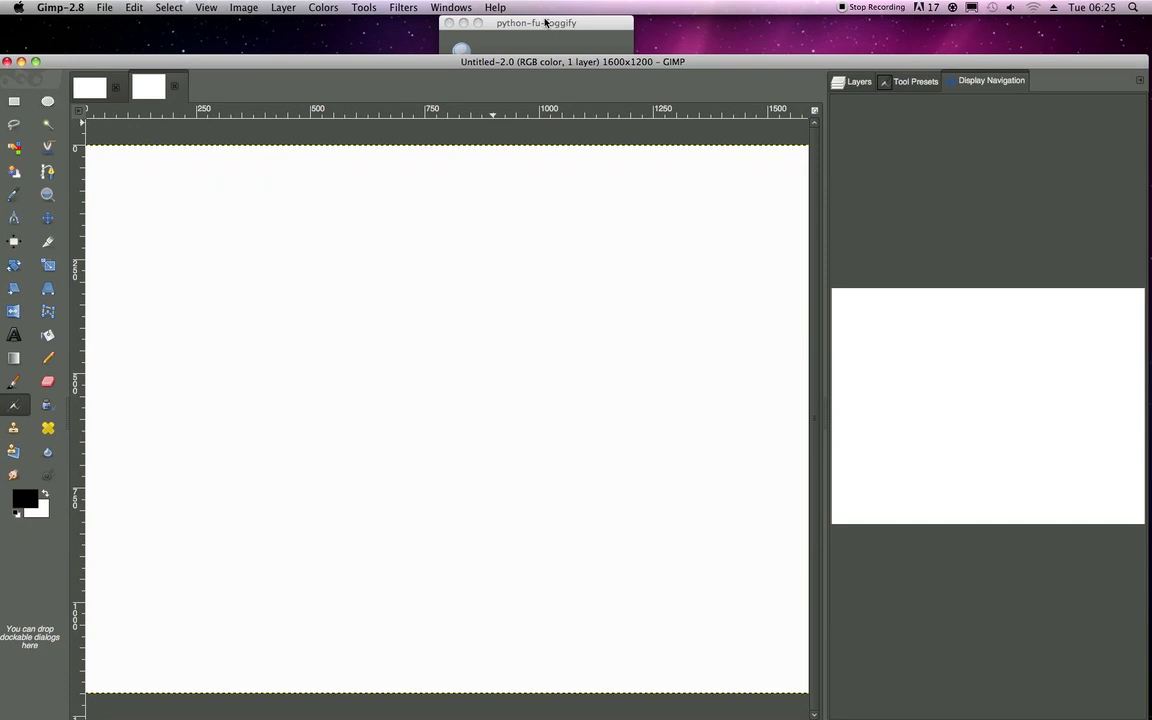
{"action": "left_click_drag", "start_coordinate": [540, 30], "coordinate": [596, 31]}
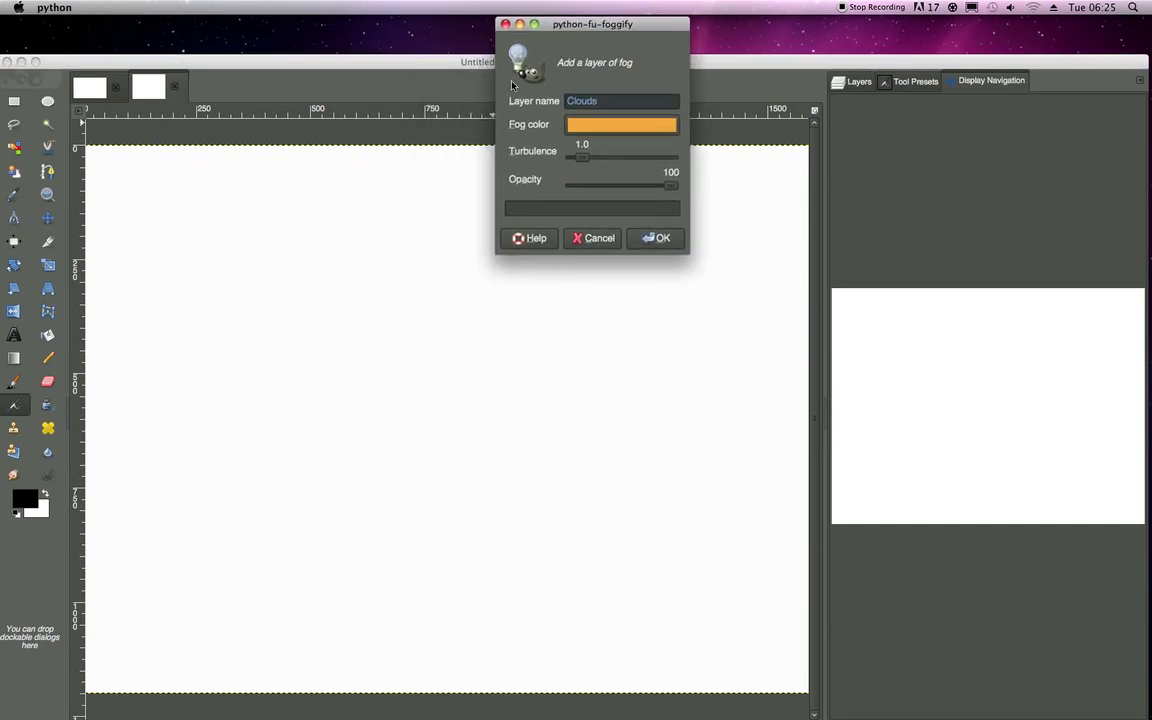
{"action": "left_click_drag", "start_coordinate": [489, 68], "coordinate": [491, 55]}
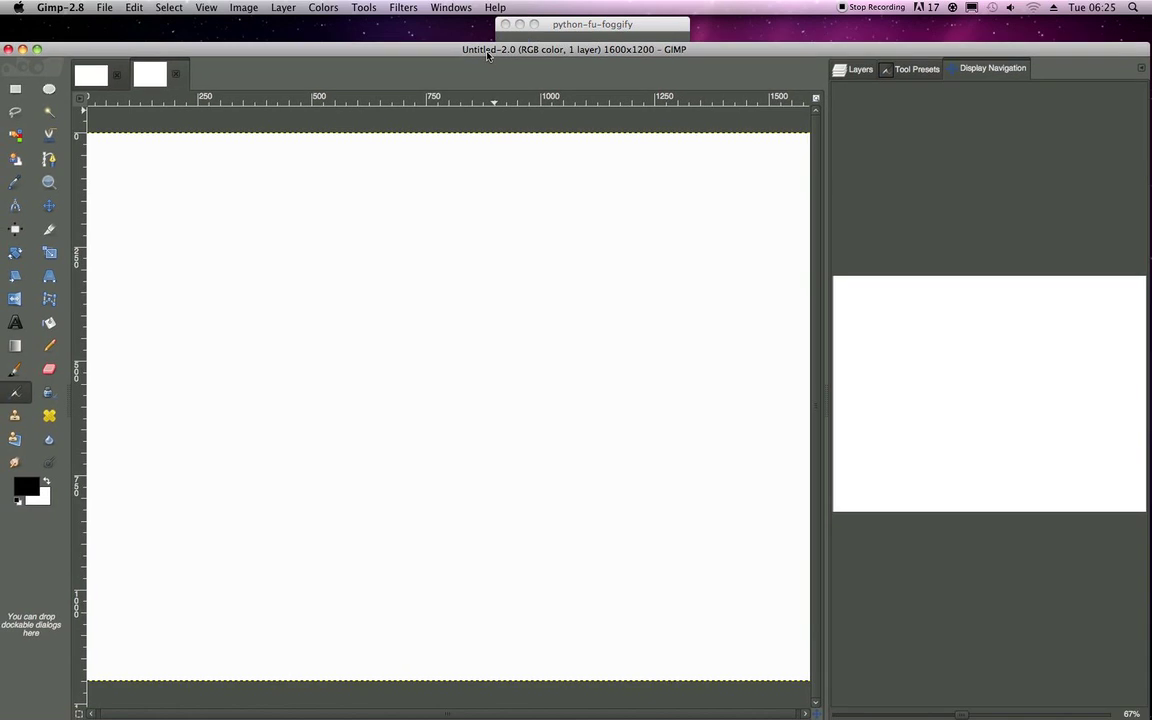
{"action": "left_click", "coordinate": [563, 30]}
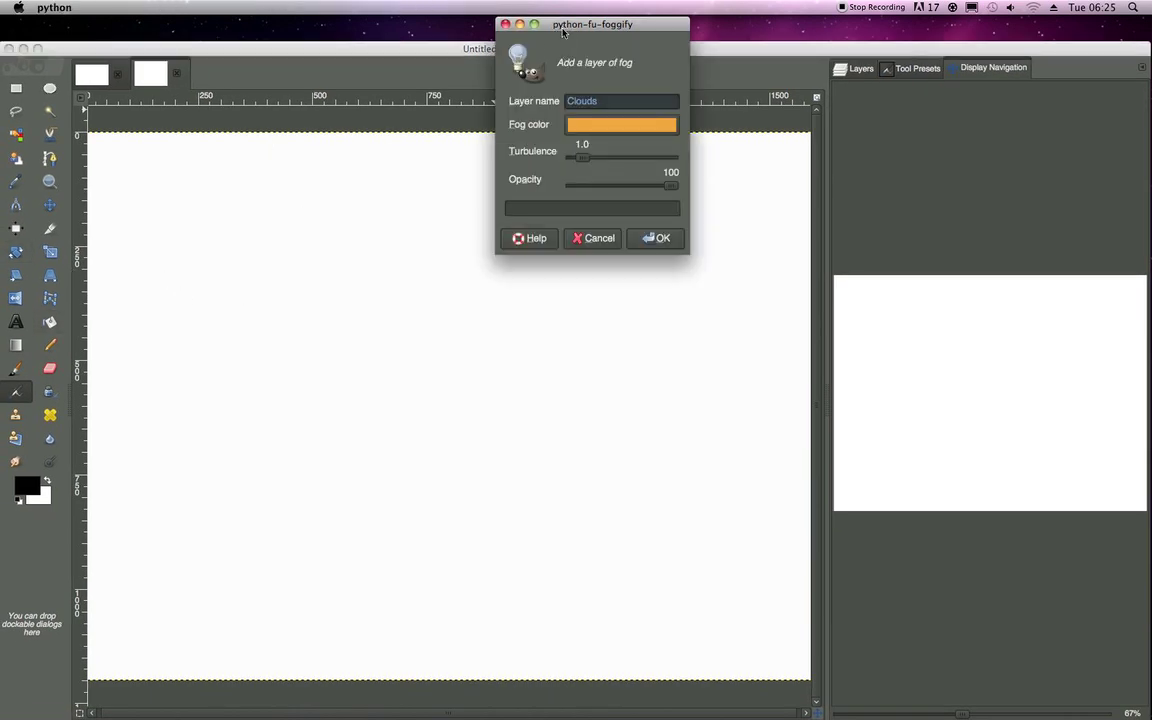
{"action": "left_click_drag", "start_coordinate": [578, 28], "coordinate": [543, 27]}
{"action": "left_click_drag", "start_coordinate": [397, 52], "coordinate": [397, 34]}
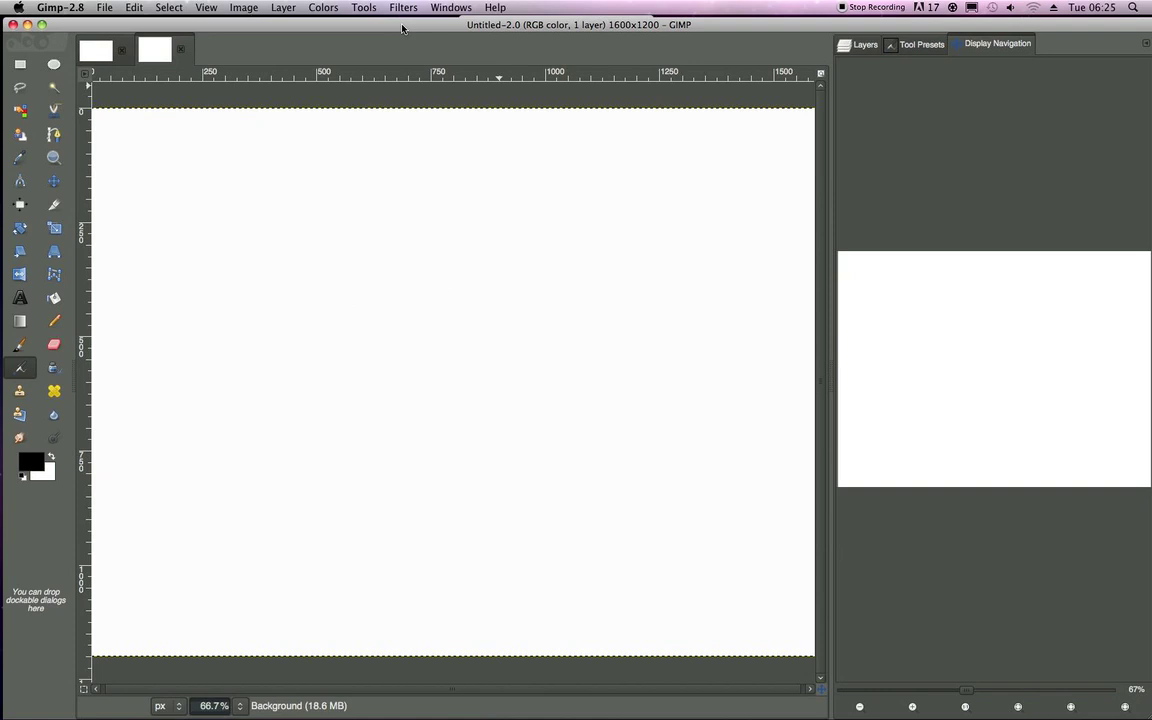
{"action": "left_click", "coordinate": [544, 20]}
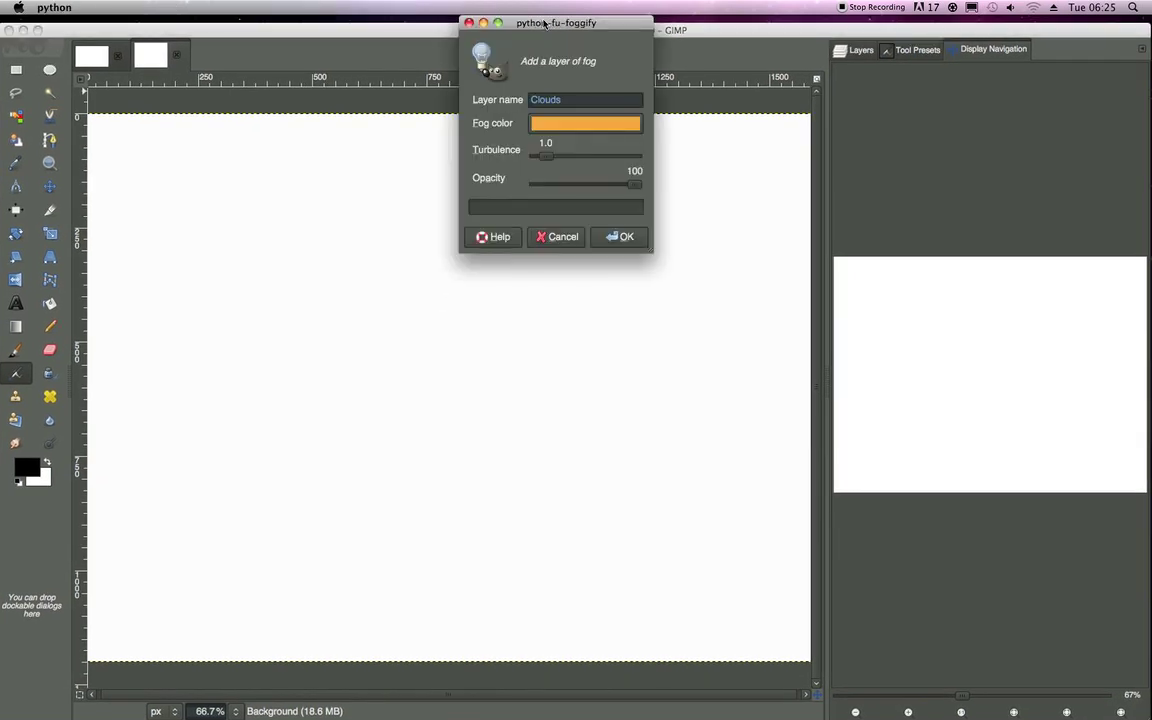
{"action": "left_click_drag", "start_coordinate": [544, 22], "coordinate": [539, 40]}
{"action": "left_click", "coordinate": [615, 253]}
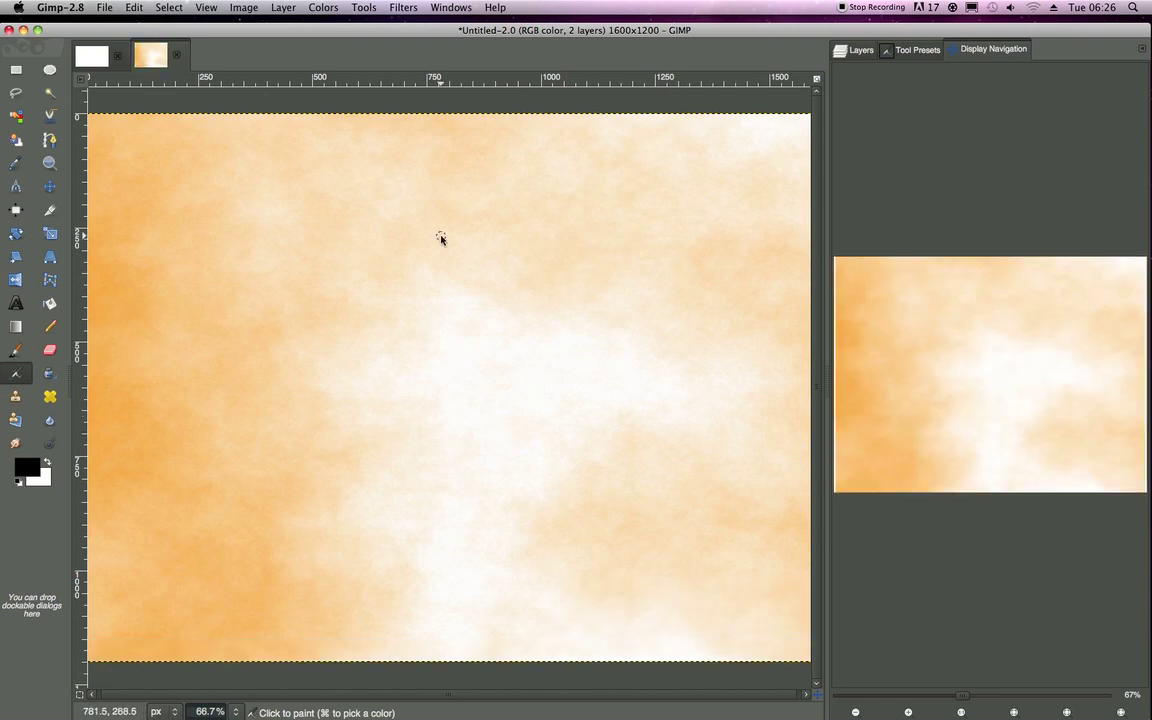
Step: Browse the Filters menu's Combine, Noise and Enhance groups, then Render > Clouds and Nature
{"action": "left_click", "coordinate": [364, 7]}
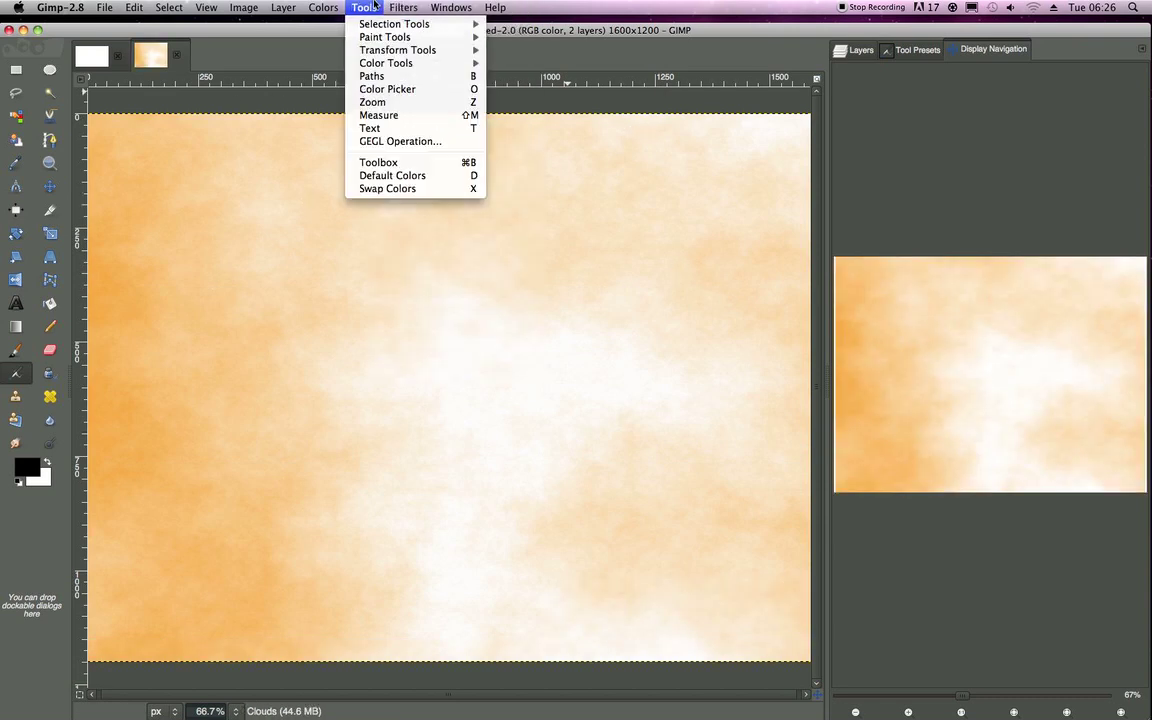
{"action": "mouse_move", "coordinate": [409, 7]}
{"action": "mouse_move", "coordinate": [433, 177]}
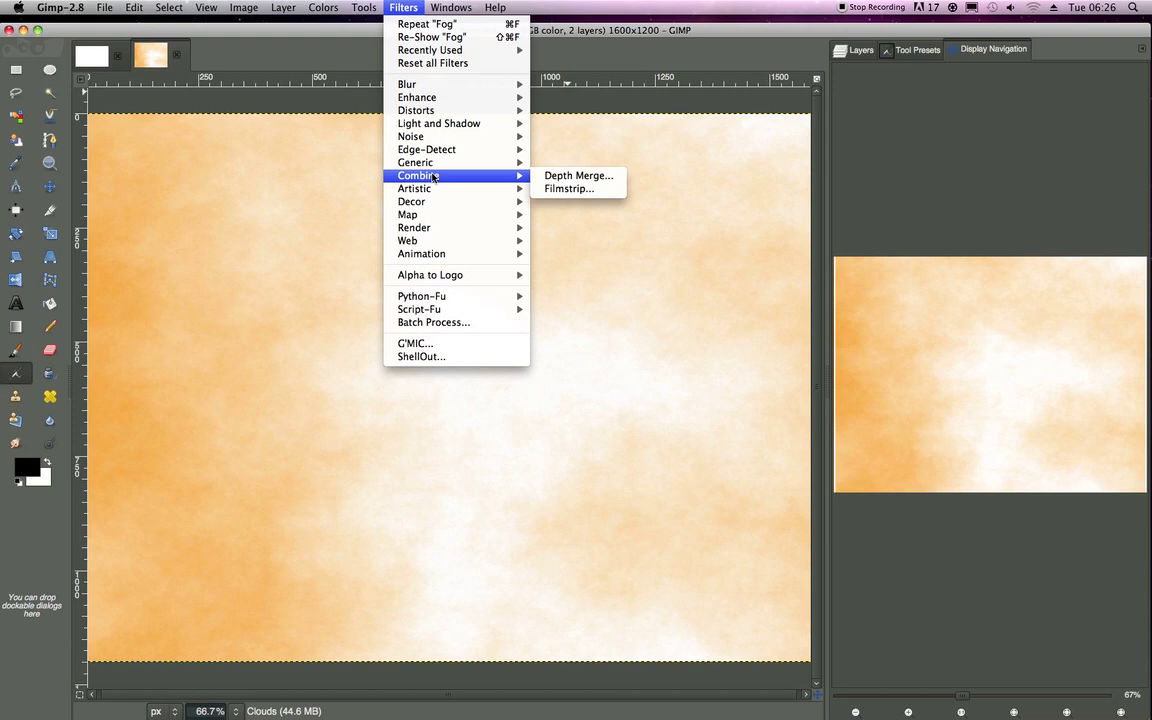
{"action": "mouse_move", "coordinate": [437, 141]}
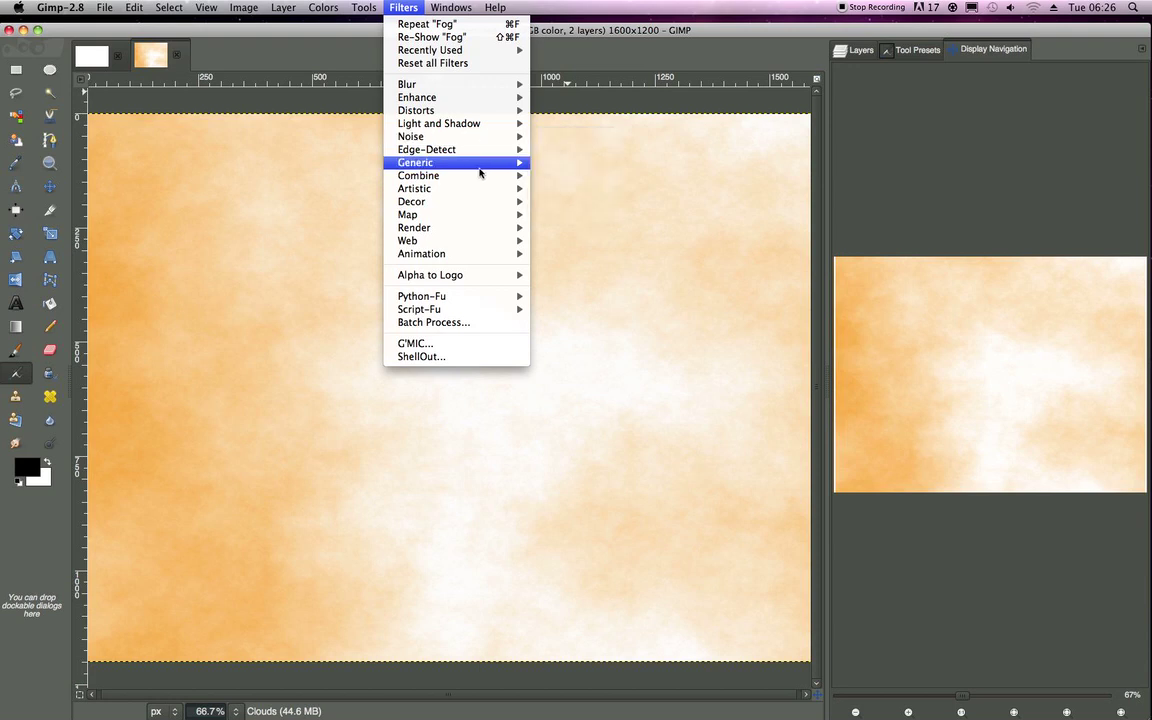
{"action": "mouse_move", "coordinate": [467, 189]}
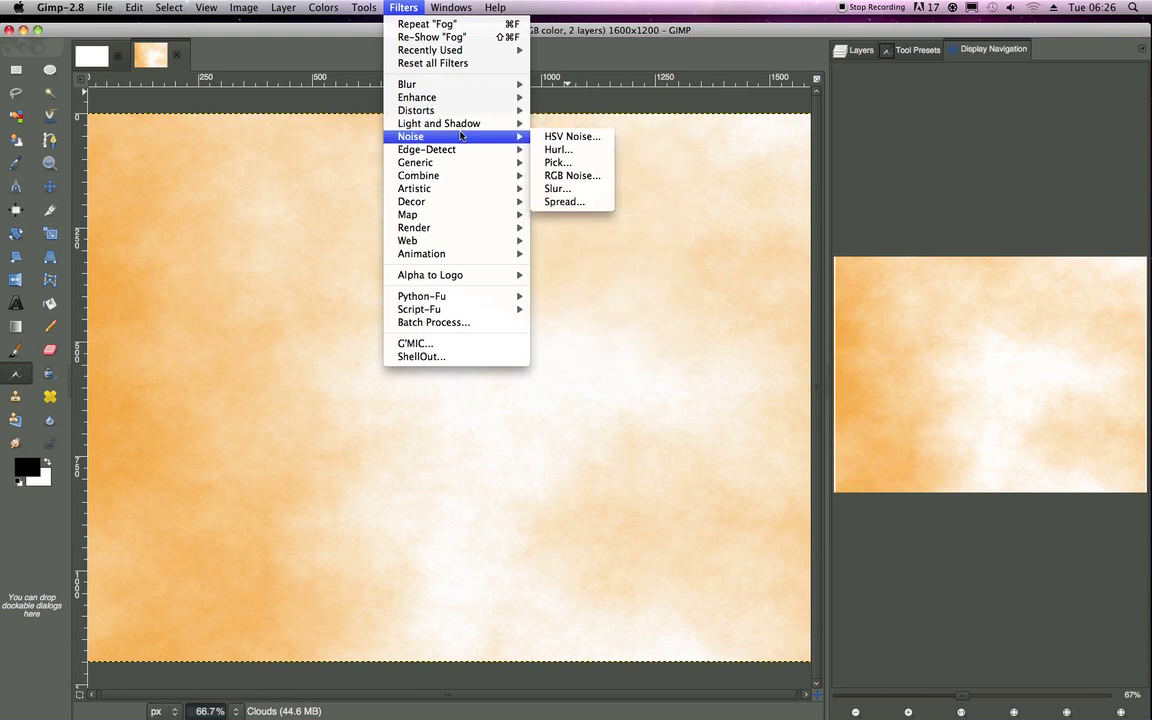
{"action": "left_click", "coordinate": [420, 5]}
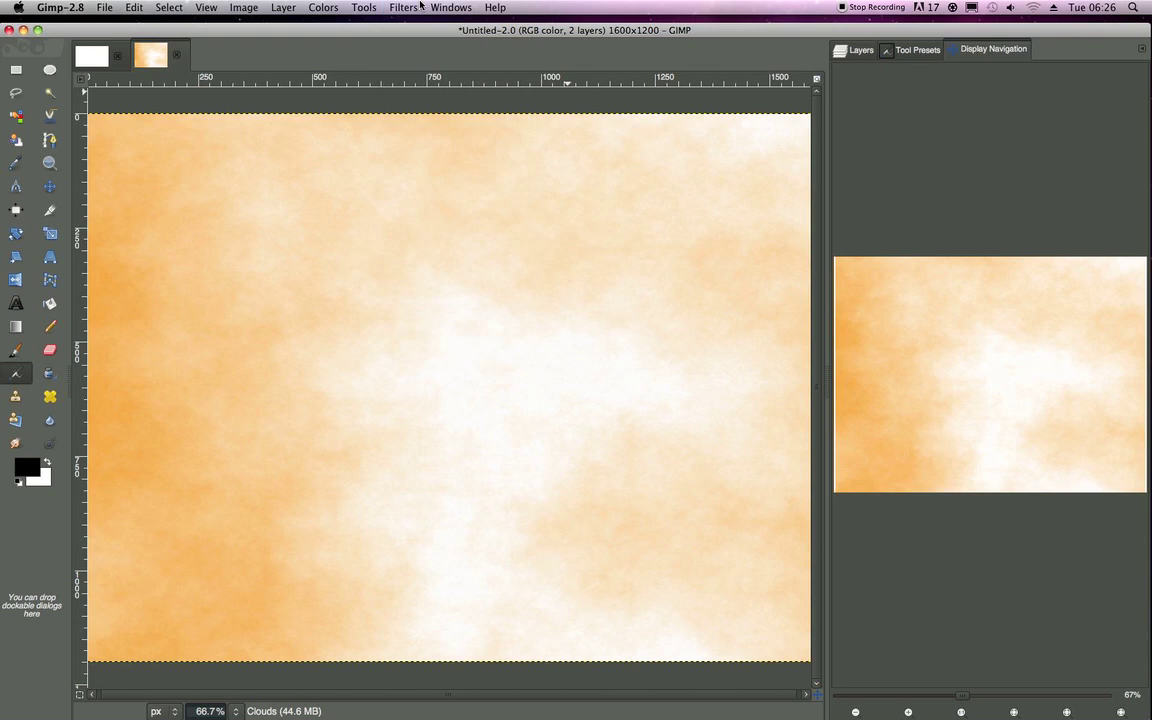
{"action": "left_click", "coordinate": [405, 7]}
{"action": "mouse_move", "coordinate": [414, 98]}
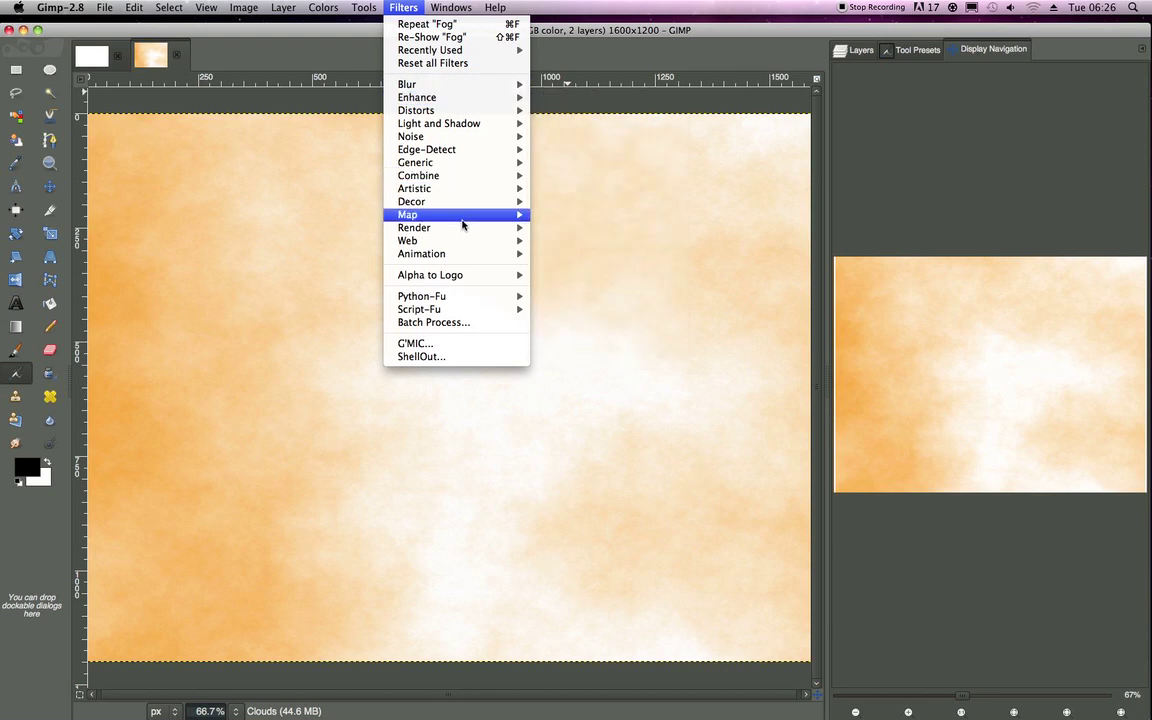
{"action": "mouse_move", "coordinate": [470, 228]}
{"action": "mouse_move", "coordinate": [563, 236]}
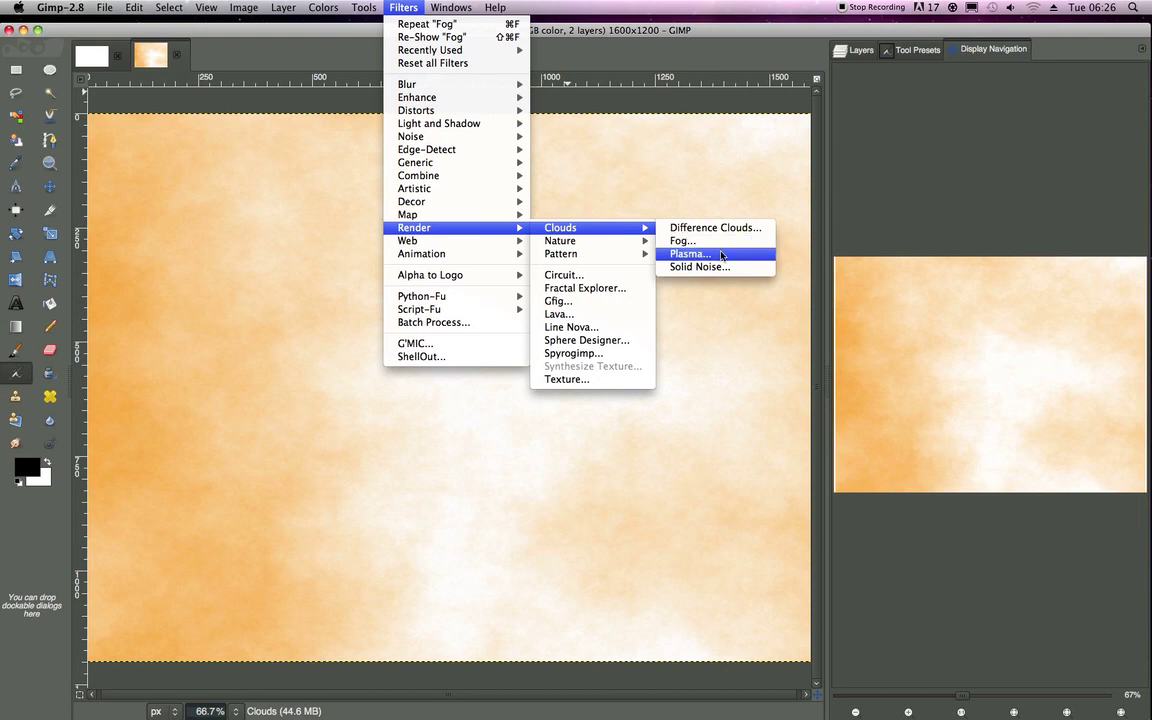
Step: Render Plasma clouds with turbulence 3.2 and random seed 1
{"action": "mouse_move", "coordinate": [609, 248]}
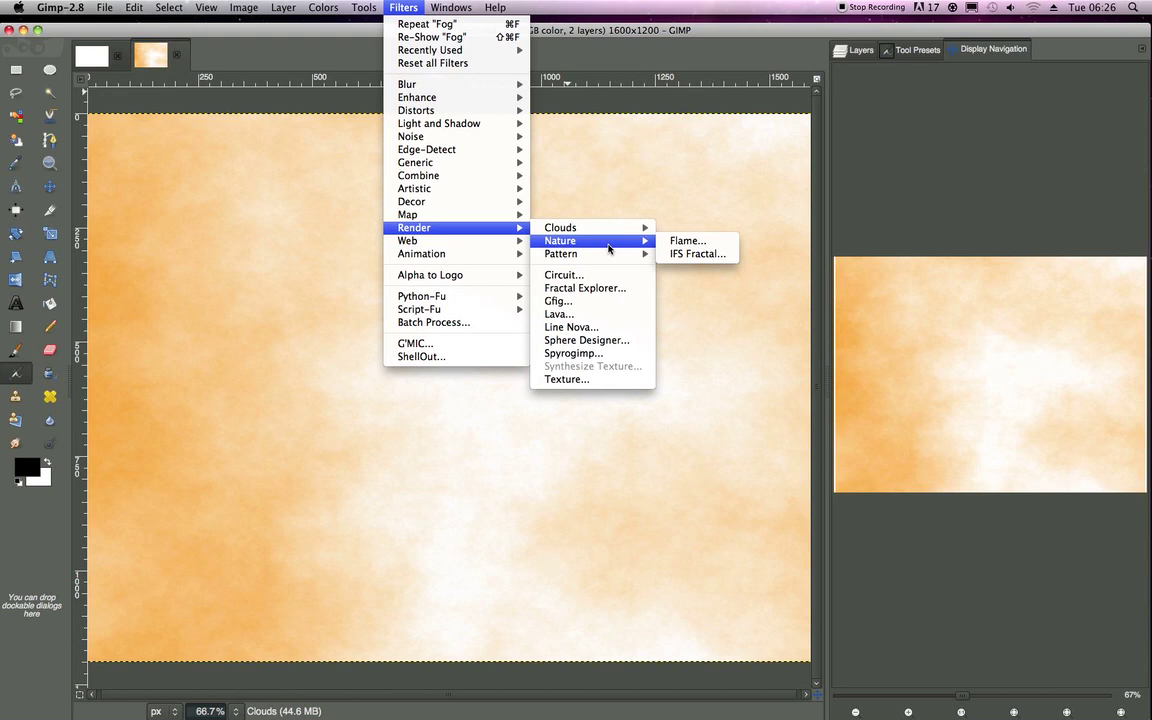
{"action": "left_click", "coordinate": [697, 256]}
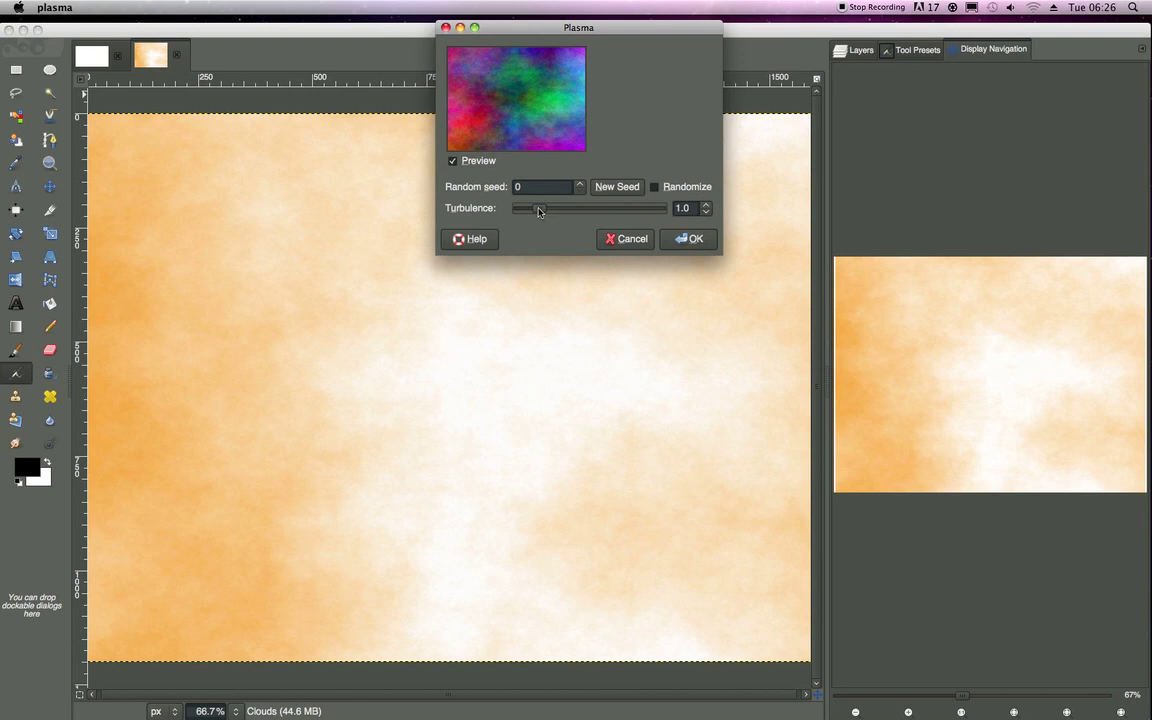
{"action": "left_click_drag", "start_coordinate": [538, 208], "coordinate": [582, 208]}
{"action": "left_click", "coordinate": [581, 184]}
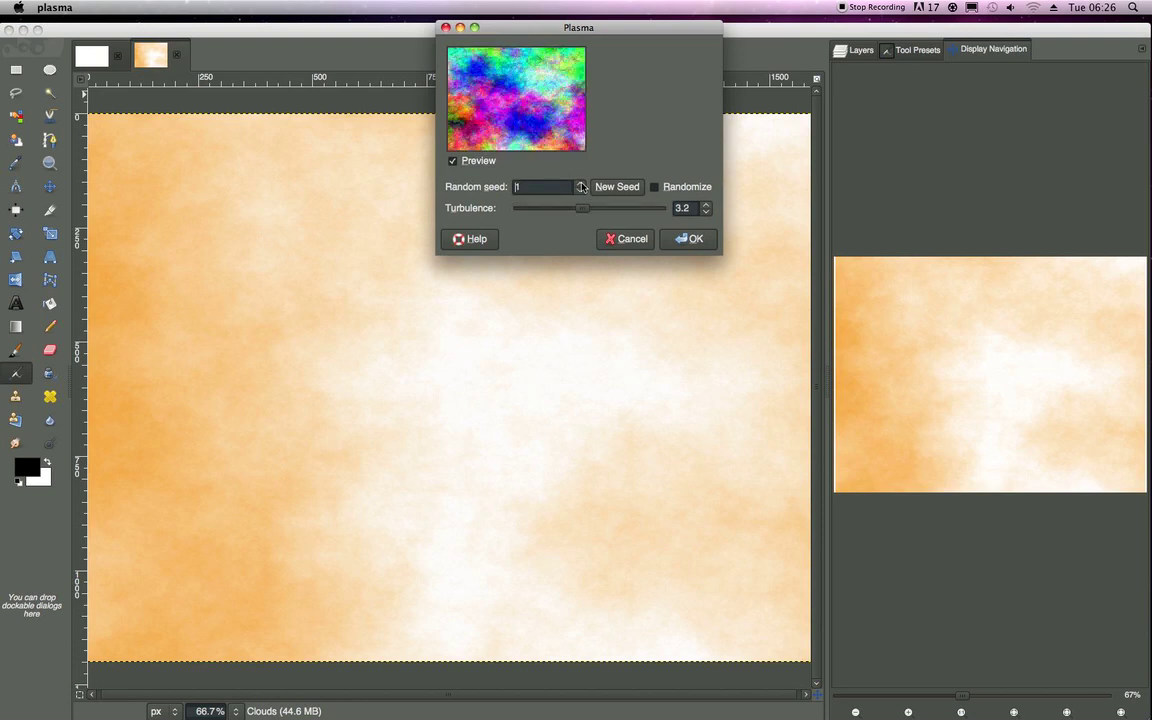
{"action": "left_click", "coordinate": [692, 239]}
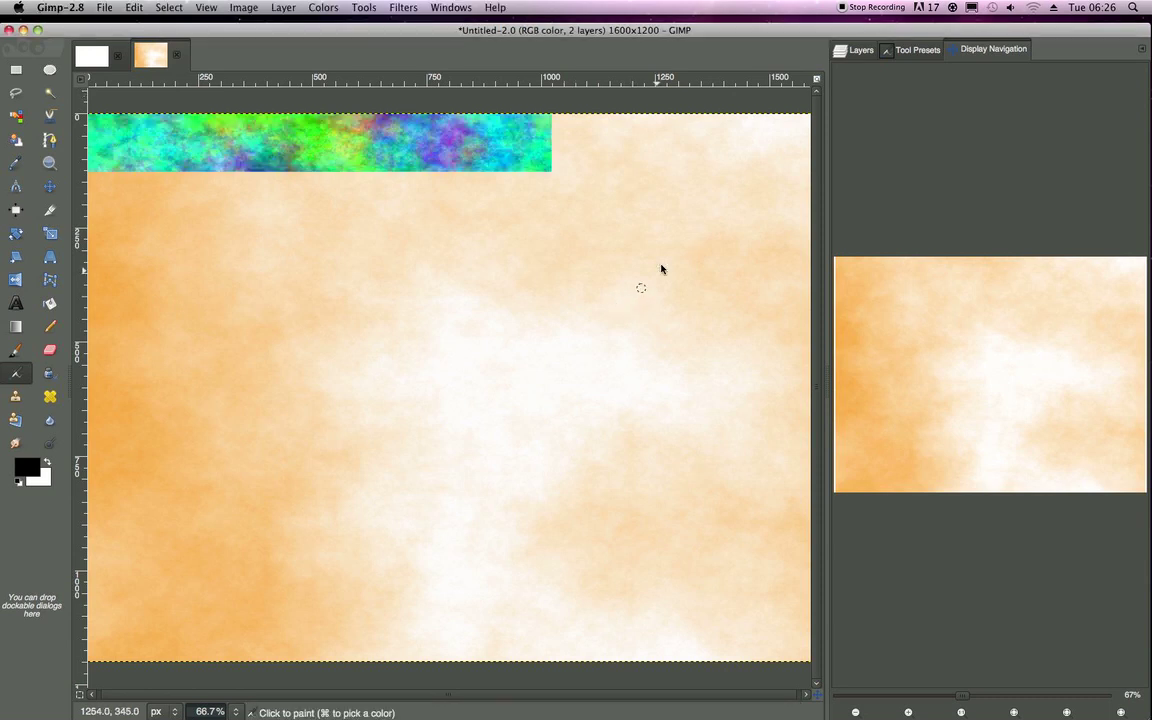
Step: Add a new transparent layer named Layer above the Clouds layer
{"action": "left_click", "coordinate": [857, 52]}
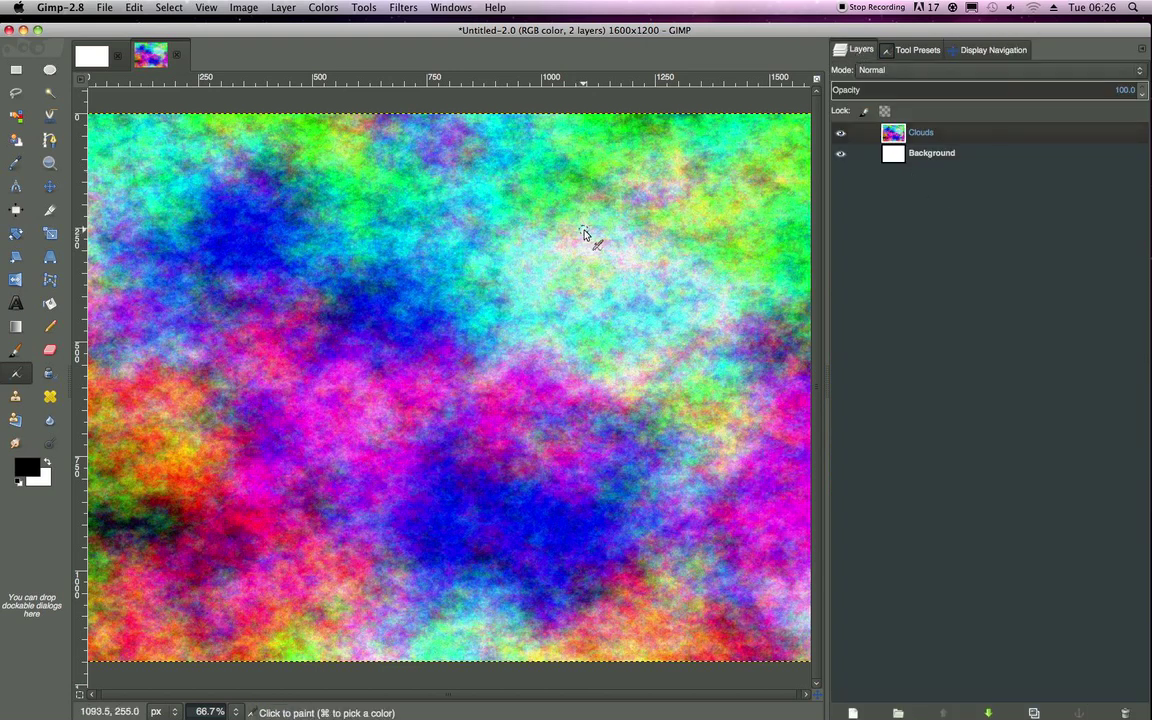
{"action": "right_click", "coordinate": [988, 193]}
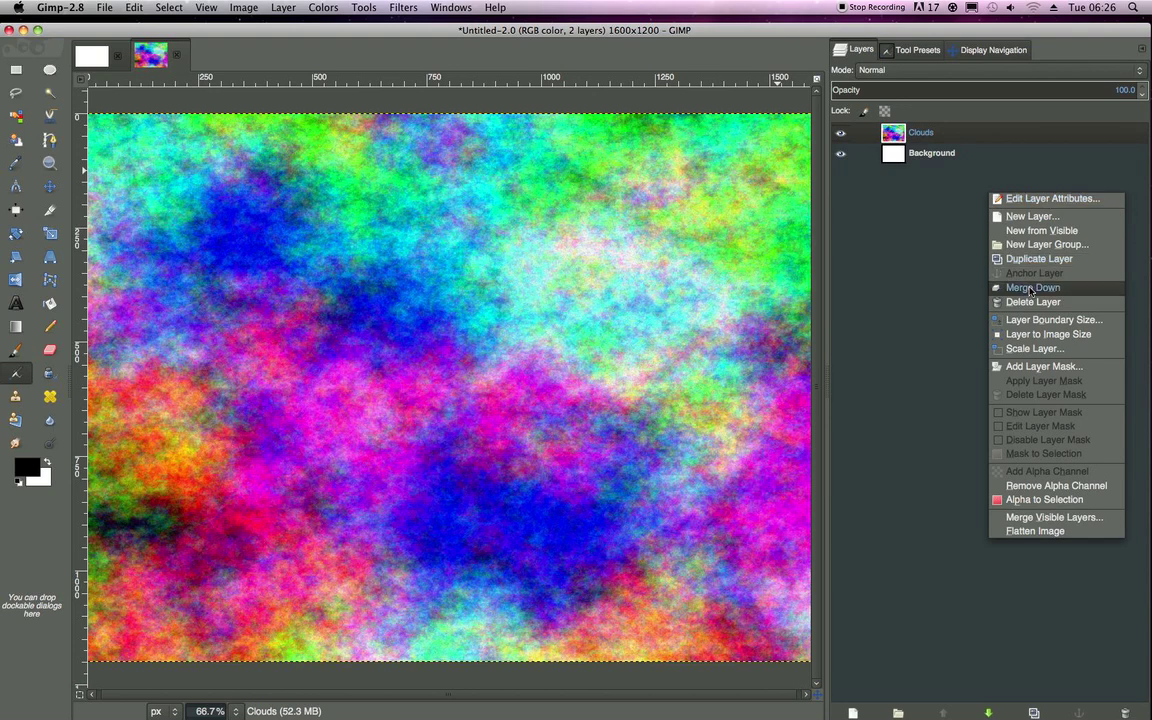
{"action": "left_click", "coordinate": [1030, 216]}
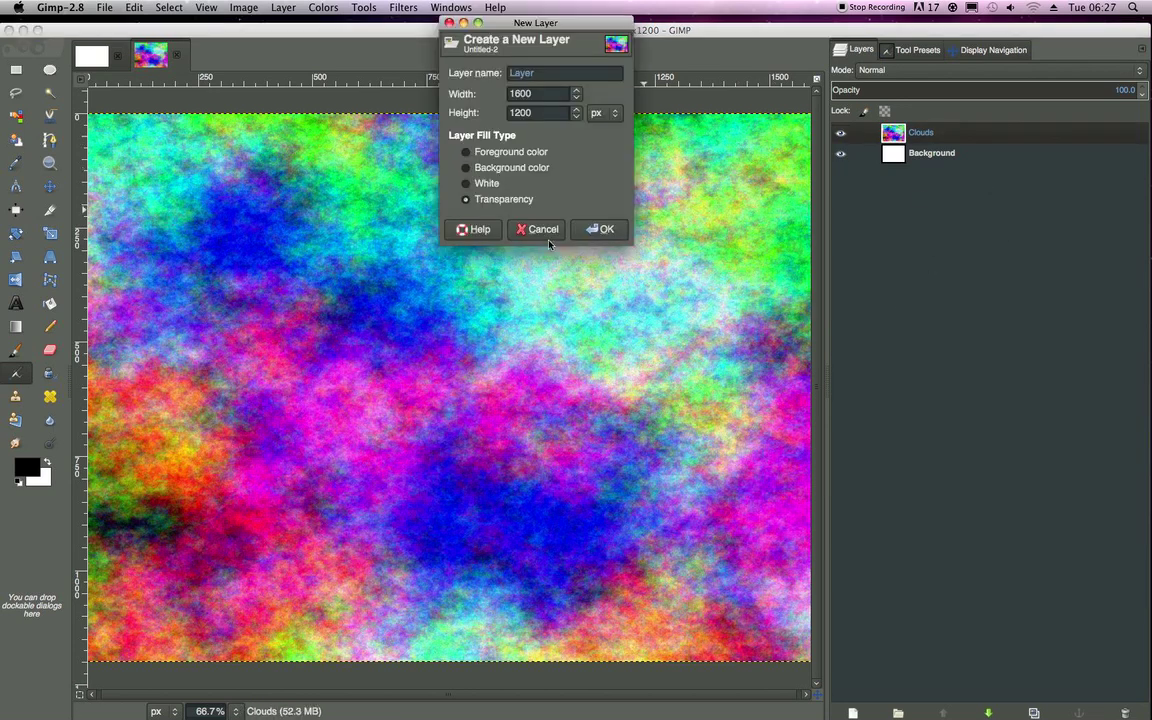
{"action": "left_click", "coordinate": [602, 231]}
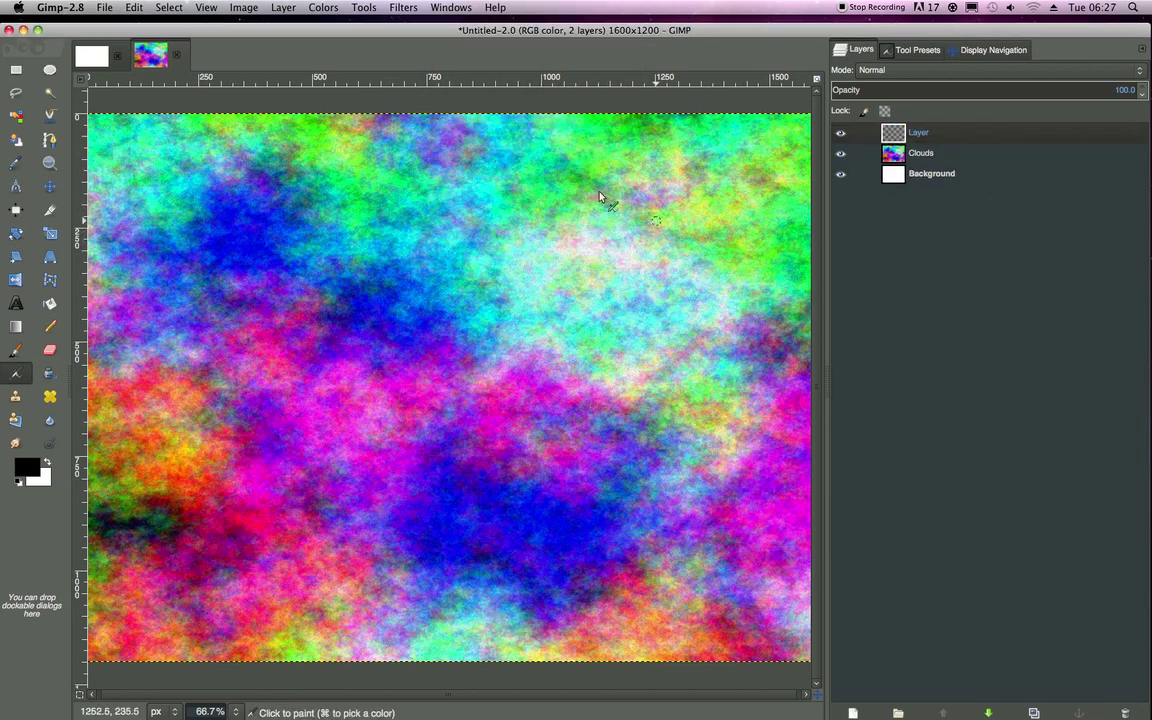
Step: Make the Clouds layer active and look through the Map filters without applying one
{"action": "left_click", "coordinate": [350, 6]}
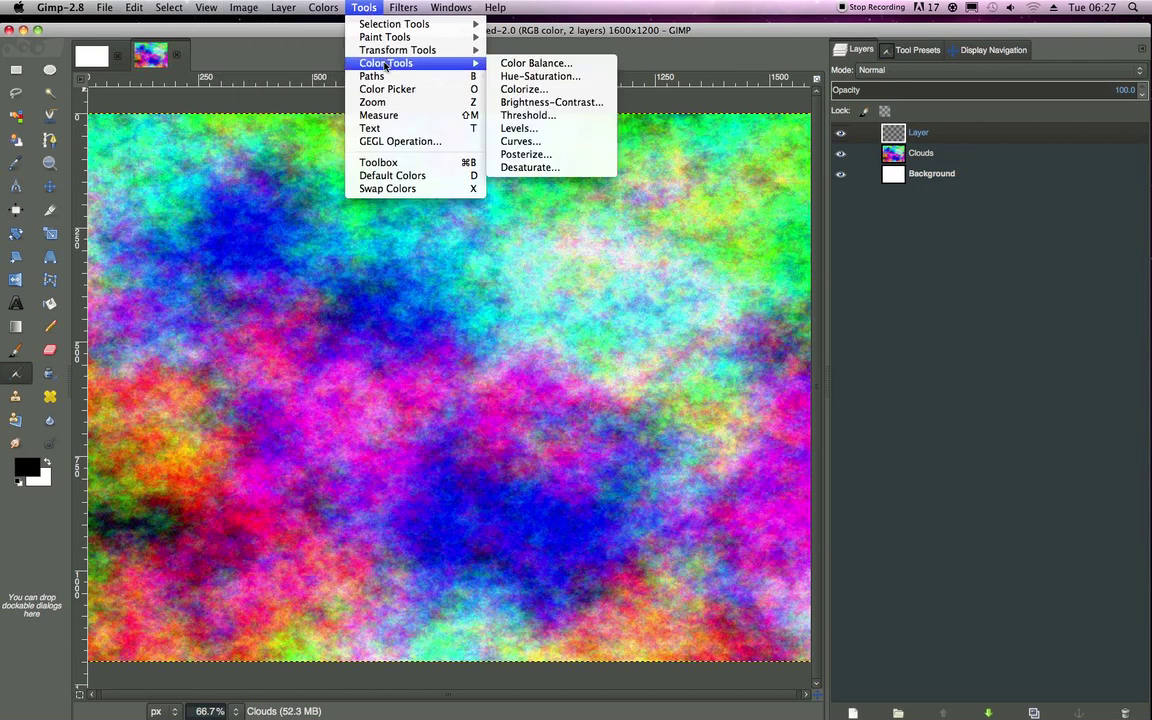
{"action": "mouse_move", "coordinate": [403, 7]}
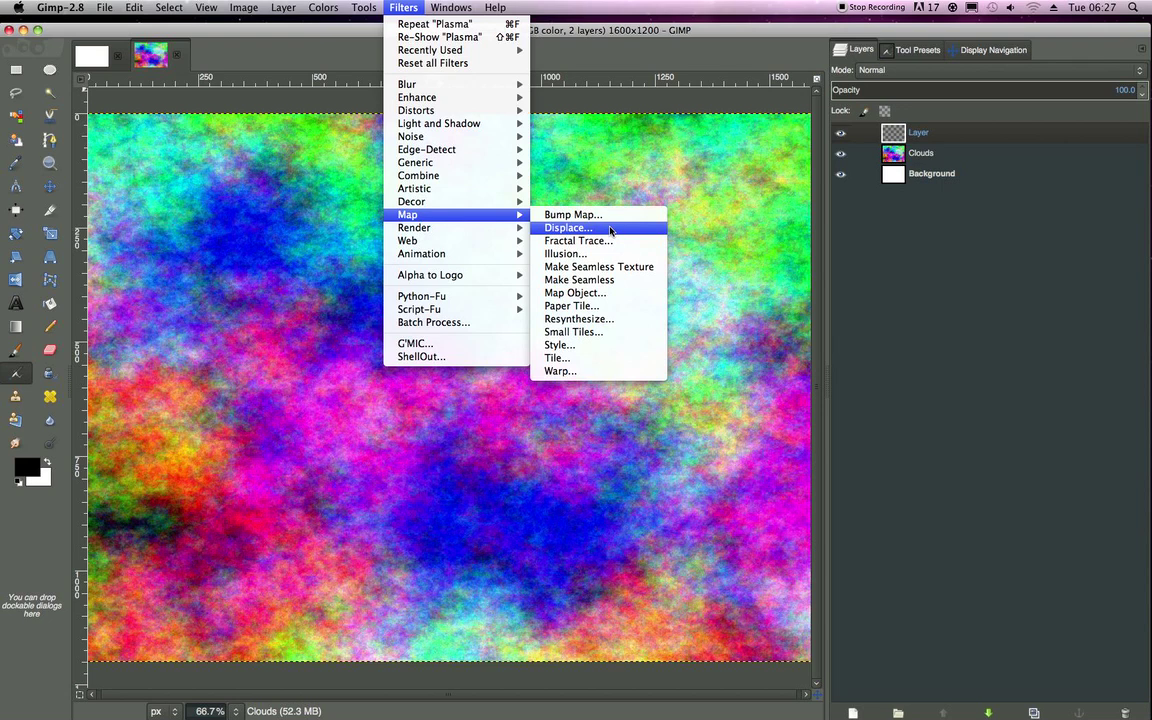
{"action": "left_click", "coordinate": [790, 190]}
{"action": "left_click", "coordinate": [377, 7]}
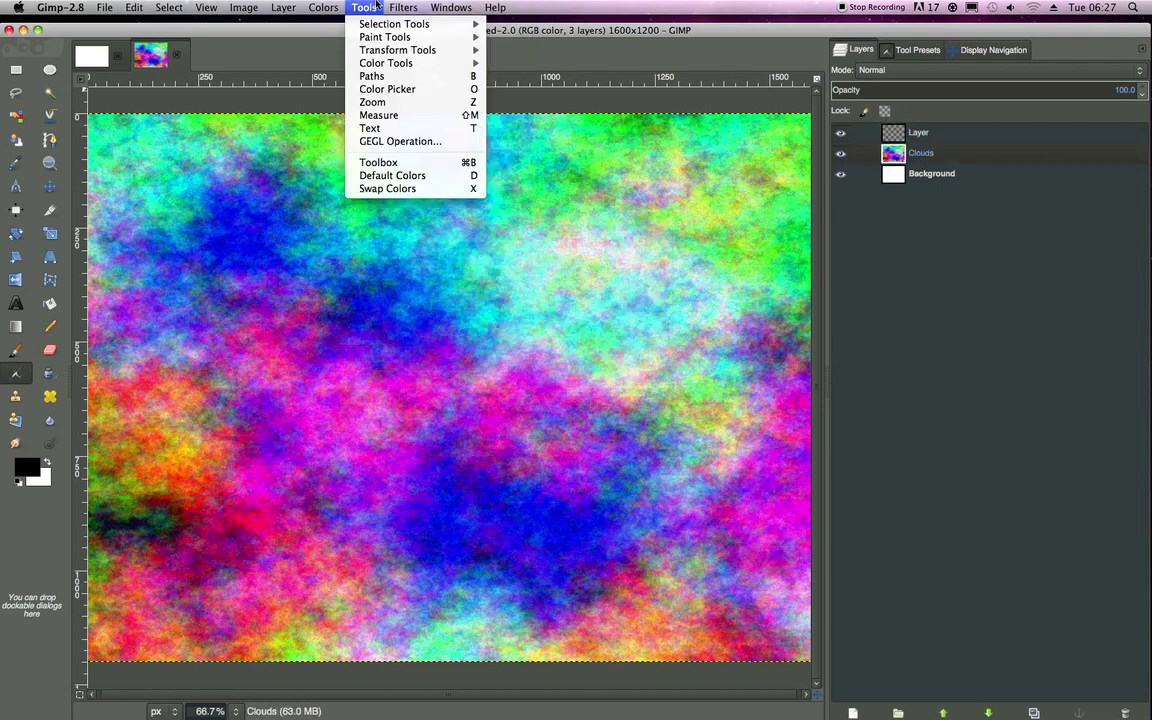
{"action": "mouse_move", "coordinate": [403, 7]}
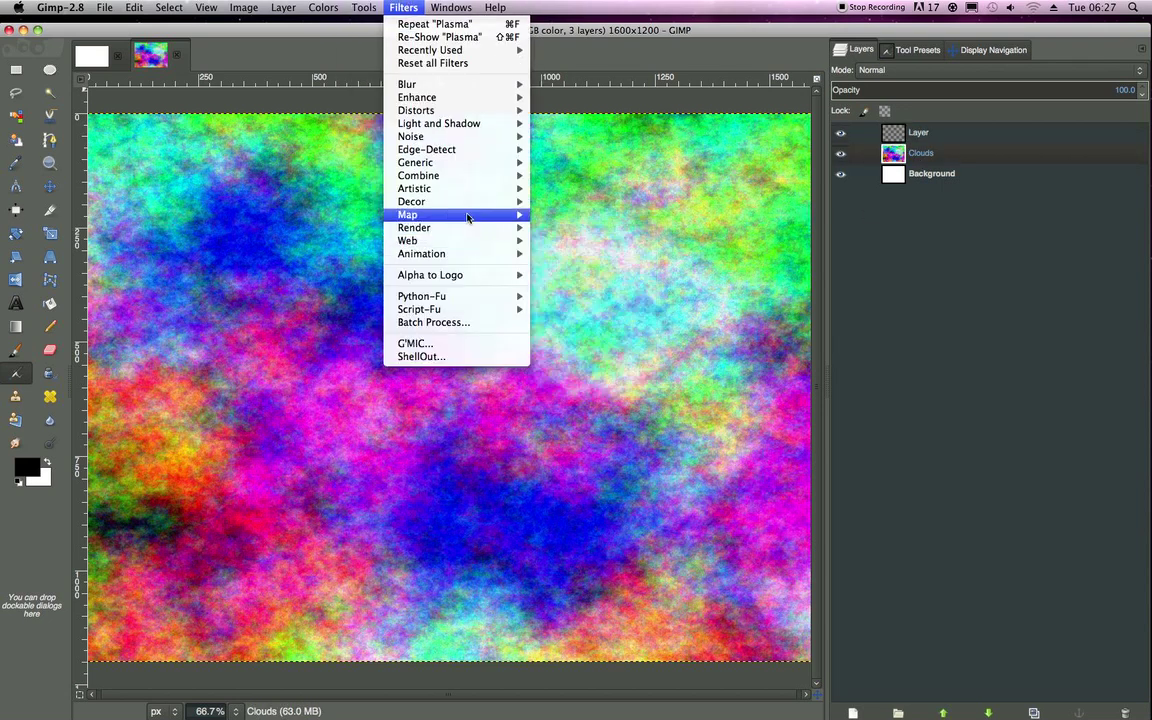
{"action": "mouse_move", "coordinate": [486, 215]}
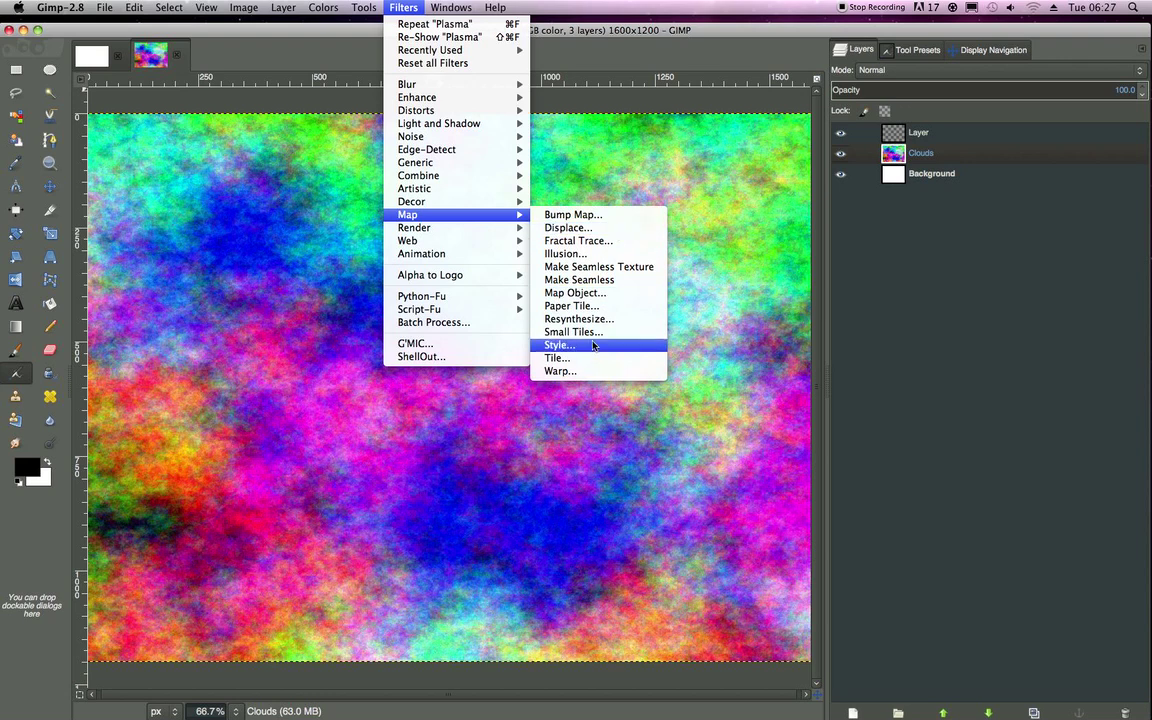
{"action": "left_click", "coordinate": [610, 265]}
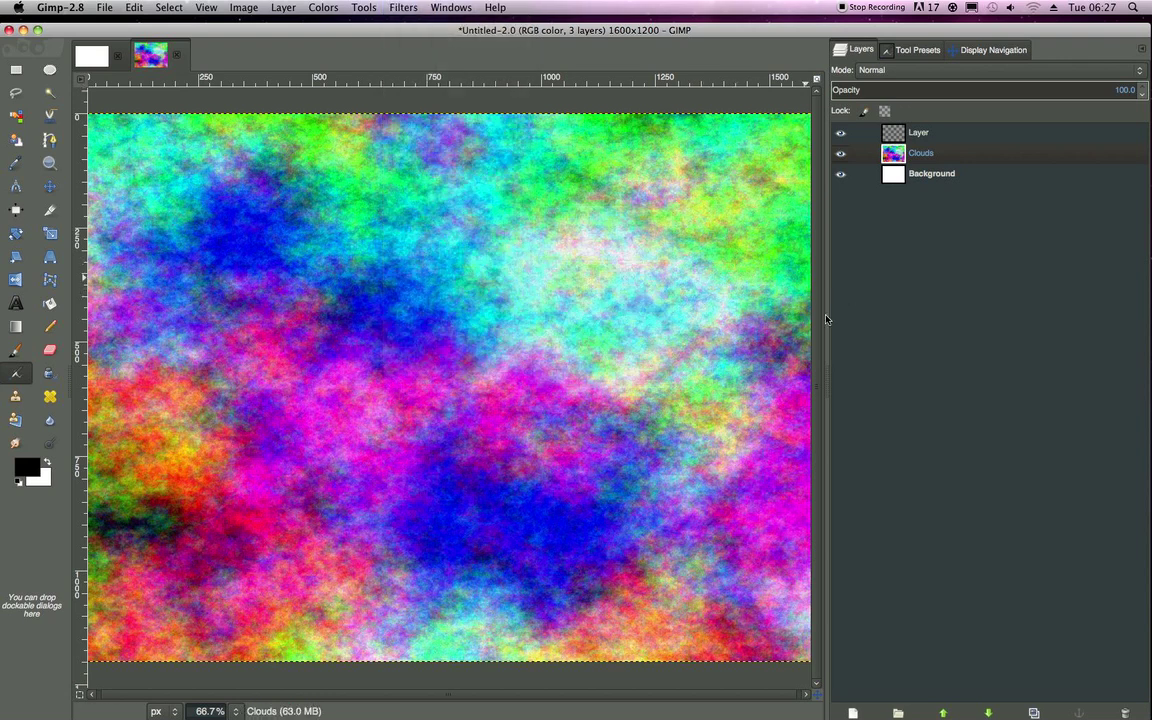
Step: Visit the blank Untitled-1.0 image, return to the Clouds image, and bring up the Map filters
{"action": "left_click_drag", "start_coordinate": [552, 37], "coordinate": [576, 29]}
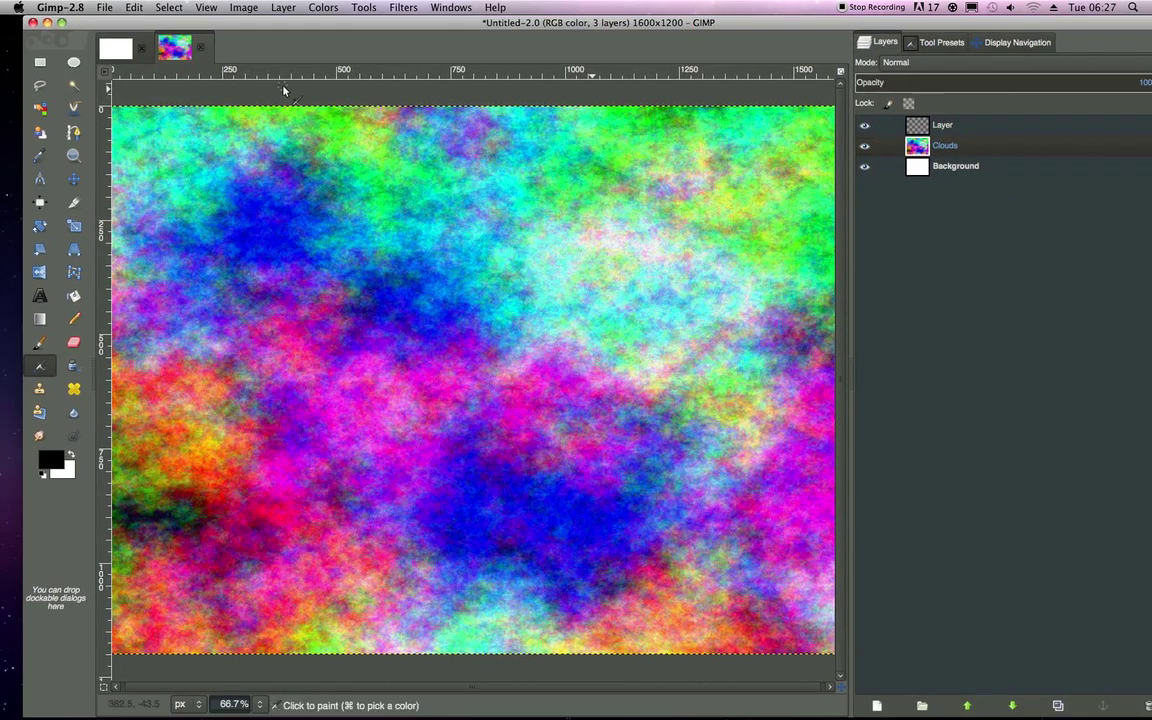
{"action": "left_click", "coordinate": [112, 48]}
{"action": "left_click", "coordinate": [403, 7]}
{"action": "left_click", "coordinate": [289, 45]}
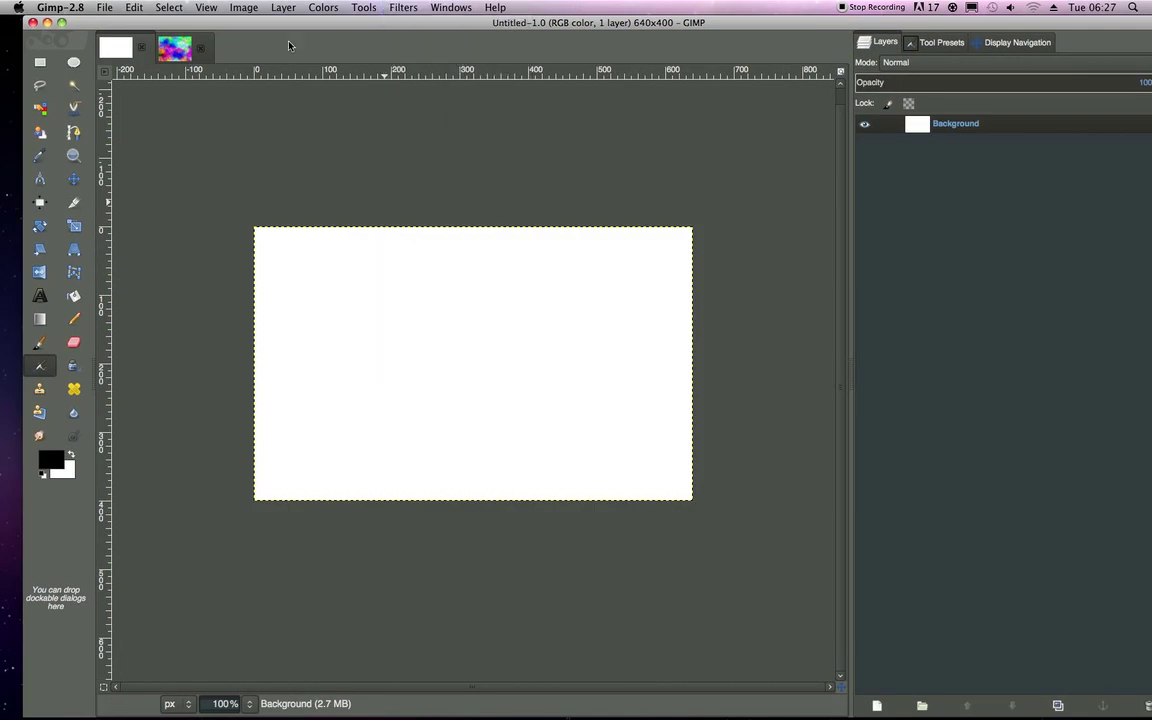
{"action": "left_click", "coordinate": [174, 48]}
{"action": "left_click", "coordinate": [403, 7]}
{"action": "mouse_move", "coordinate": [447, 227]}
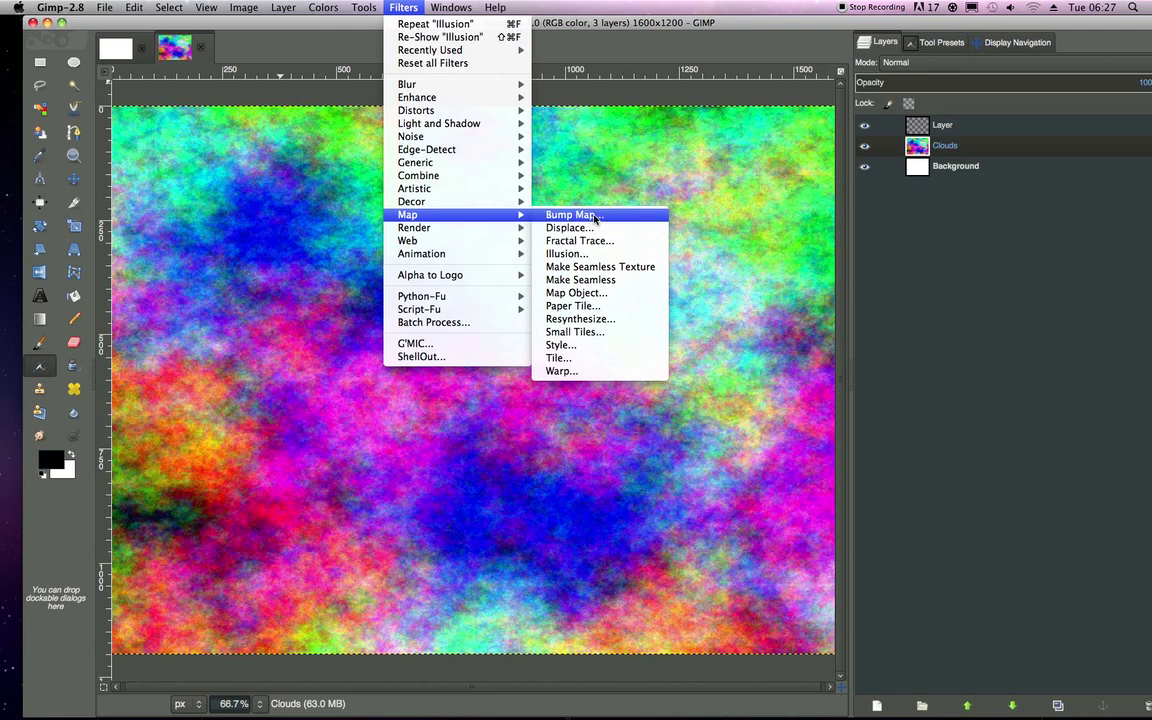
Step: Apply the Illusion filter, then apply Bump Map after panning its preview
{"action": "left_click", "coordinate": [540, 200]}
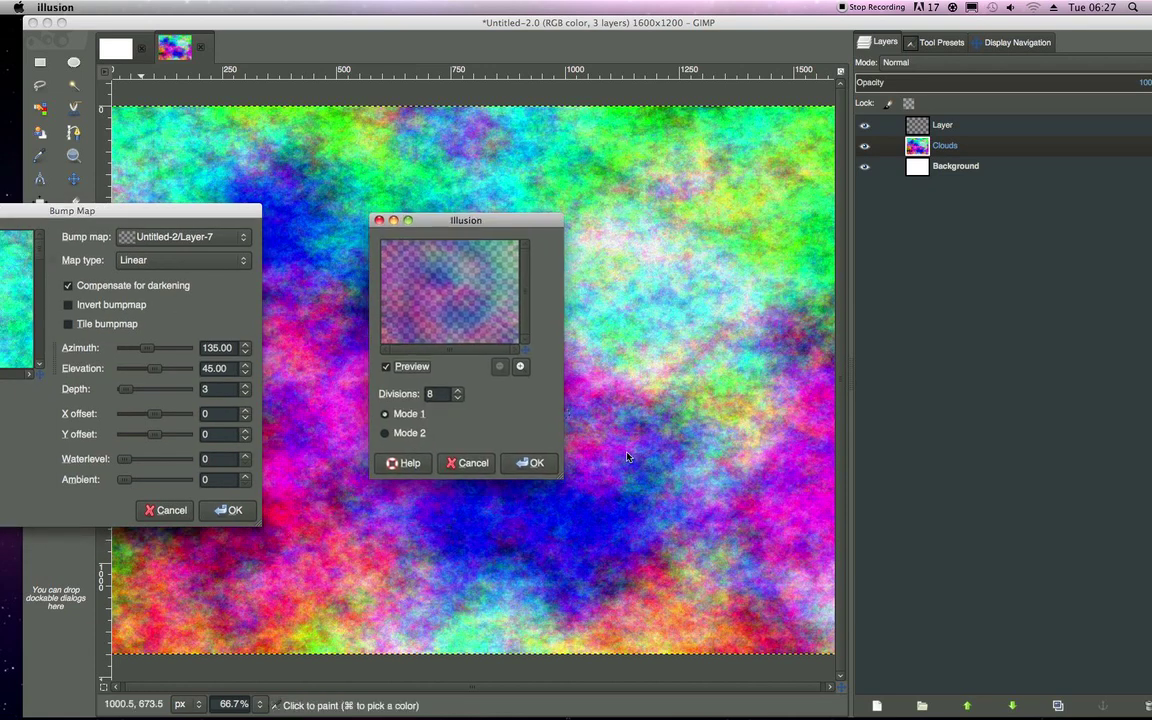
{"action": "left_click", "coordinate": [535, 463]}
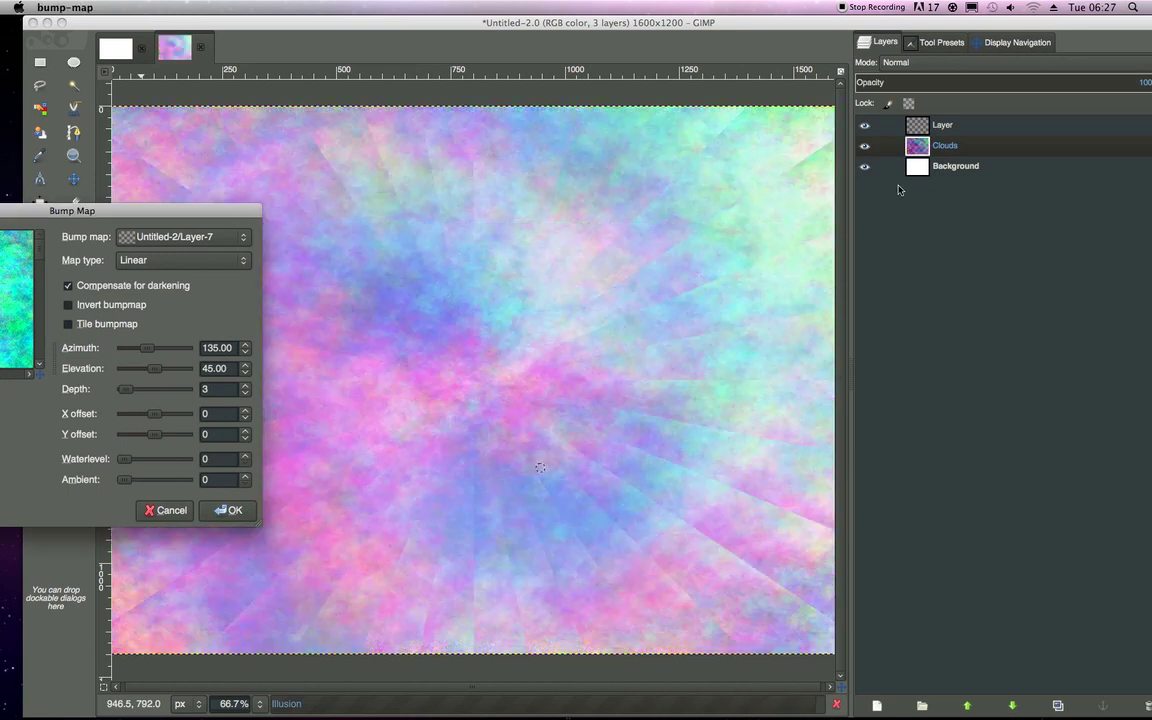
{"action": "left_click", "coordinate": [980, 153]}
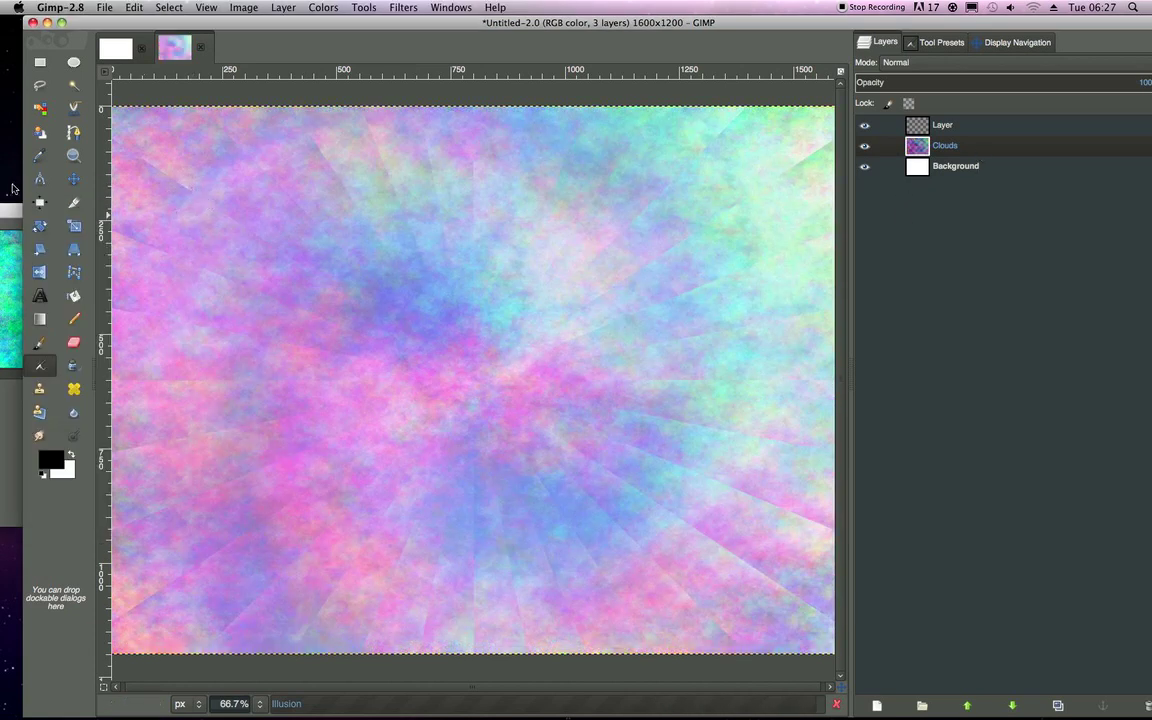
{"action": "left_click_drag", "start_coordinate": [10, 214], "coordinate": [359, 109]}
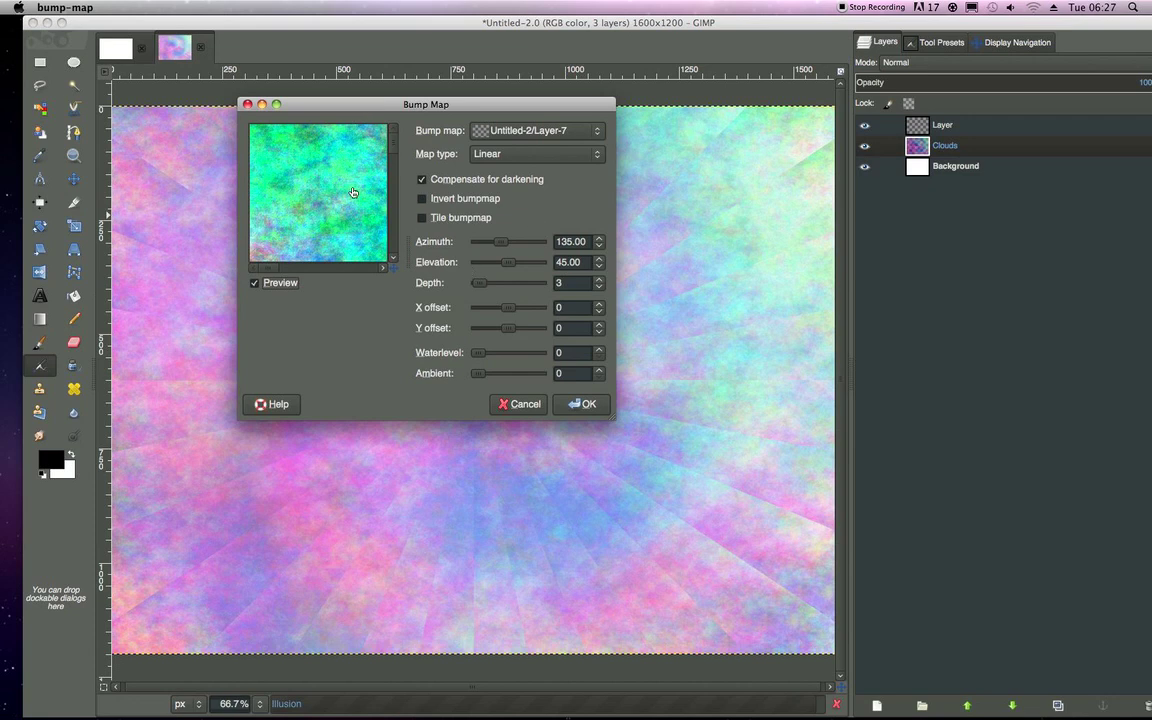
{"action": "mouse_move", "coordinate": [352, 192]}
{"action": "left_mouse_down"}
{"action": "mouse_move", "coordinate": [340, 210]}
{"action": "mouse_move", "coordinate": [330, 205]}
{"action": "mouse_move", "coordinate": [355, 196]}
{"action": "left_mouse_up"}
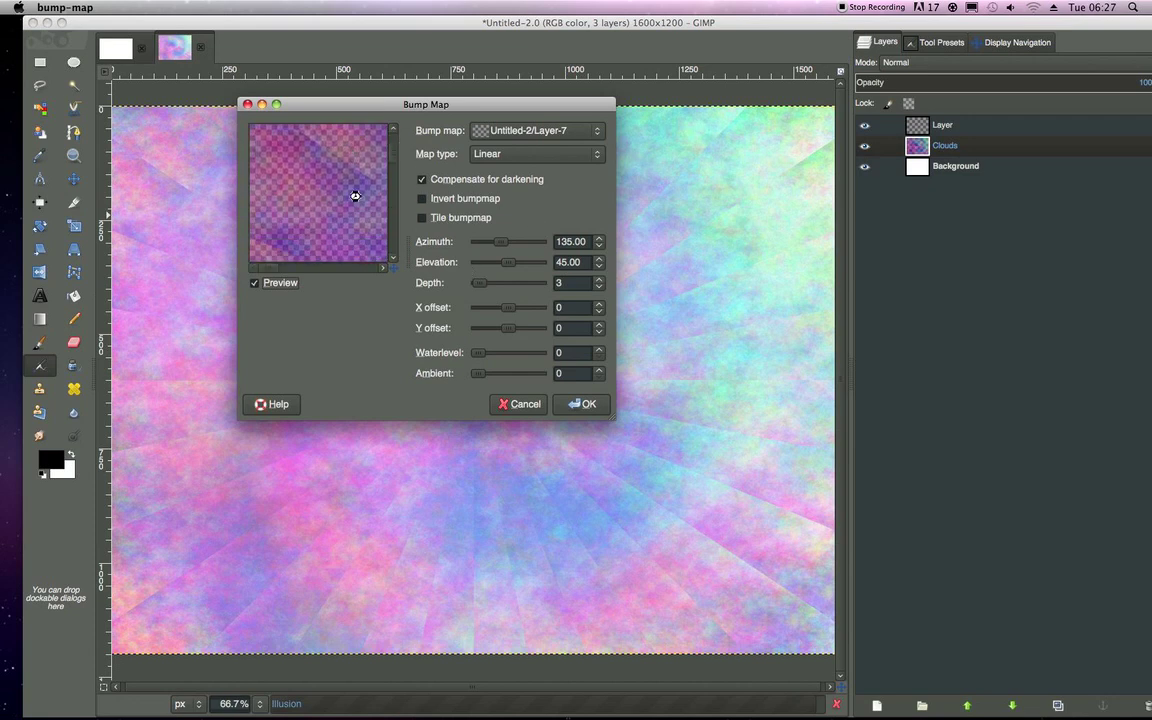
{"action": "left_click", "coordinate": [588, 405]}
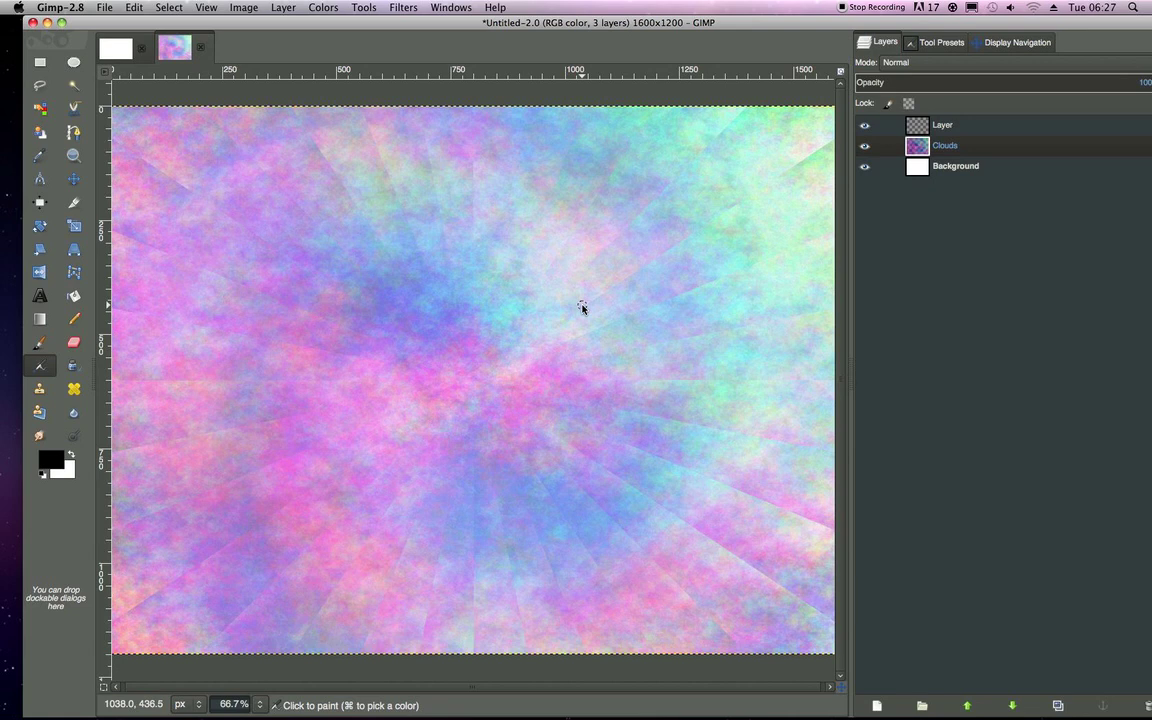
{"action": "left_click", "coordinate": [864, 166]}
{"action": "left_click", "coordinate": [864, 166]}
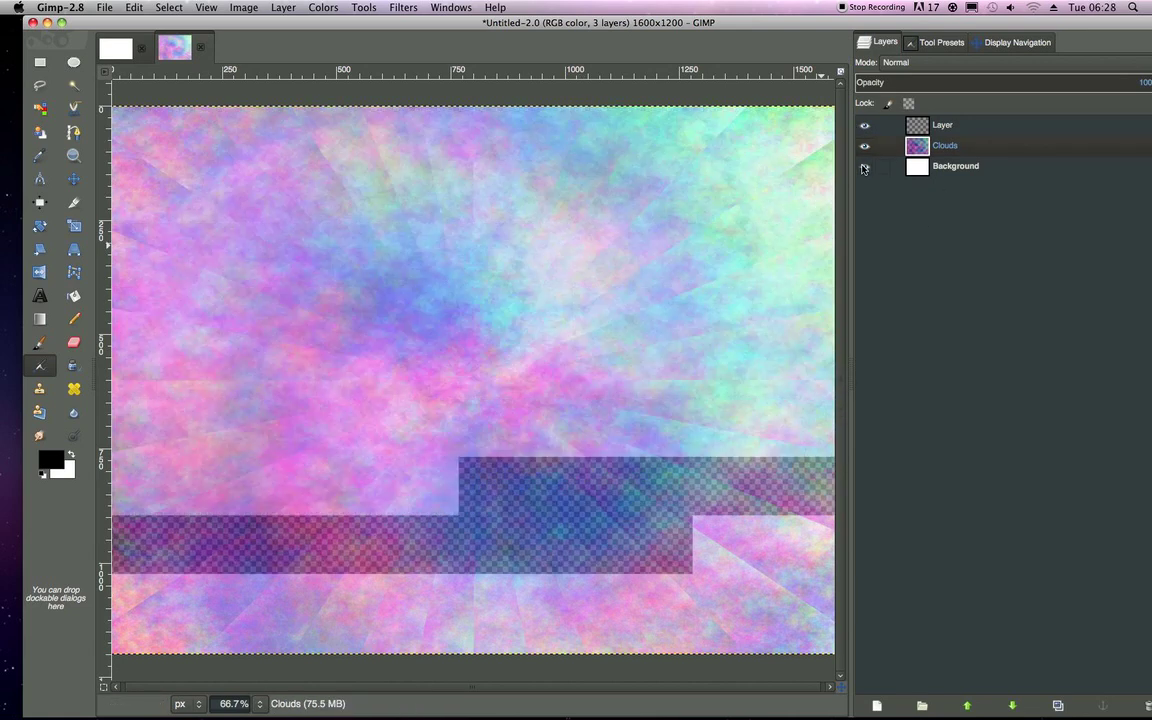
{"action": "left_click", "coordinate": [864, 166]}
{"action": "left_click", "coordinate": [864, 166]}
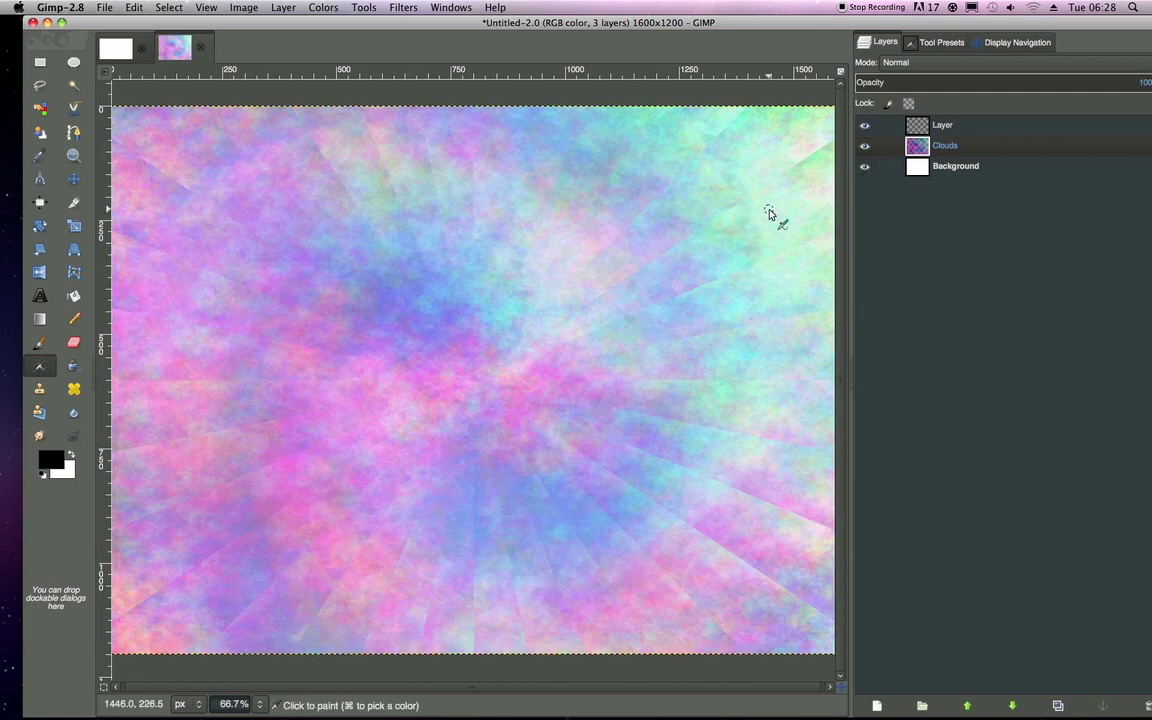
{"action": "left_click", "coordinate": [410, 7]}
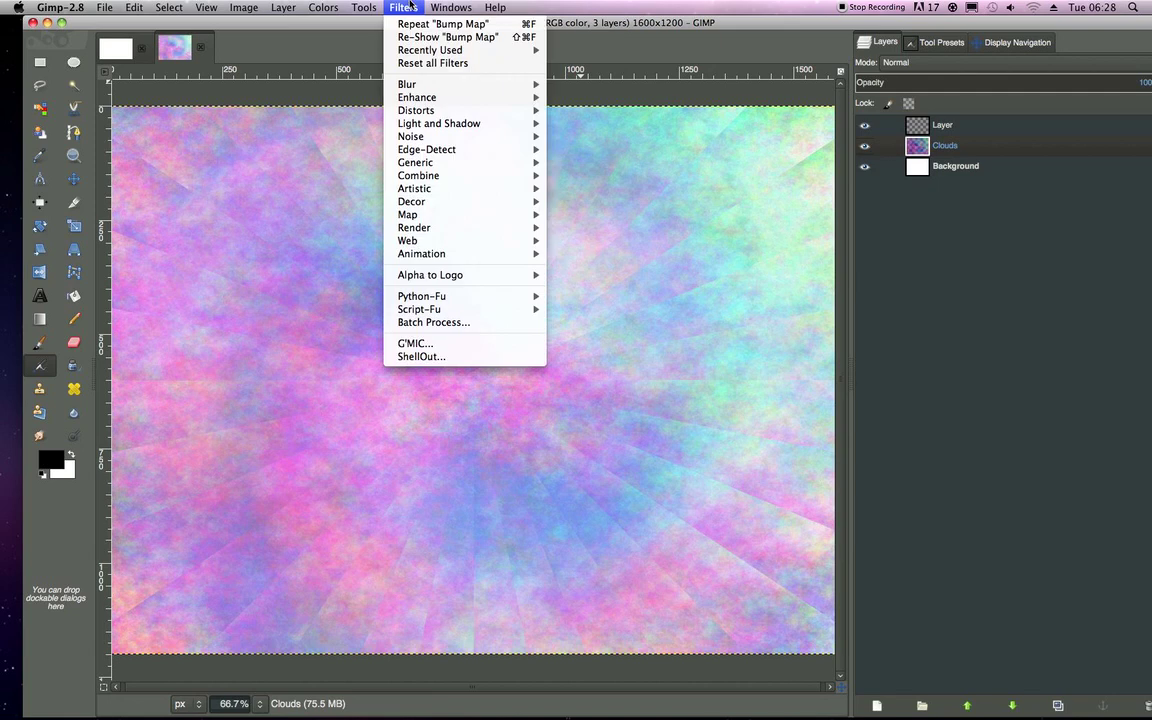
{"action": "left_click", "coordinate": [410, 7]}
{"action": "left_click_drag", "start_coordinate": [358, 28], "coordinate": [347, 24]}
{"action": "left_click", "coordinate": [403, 6]}
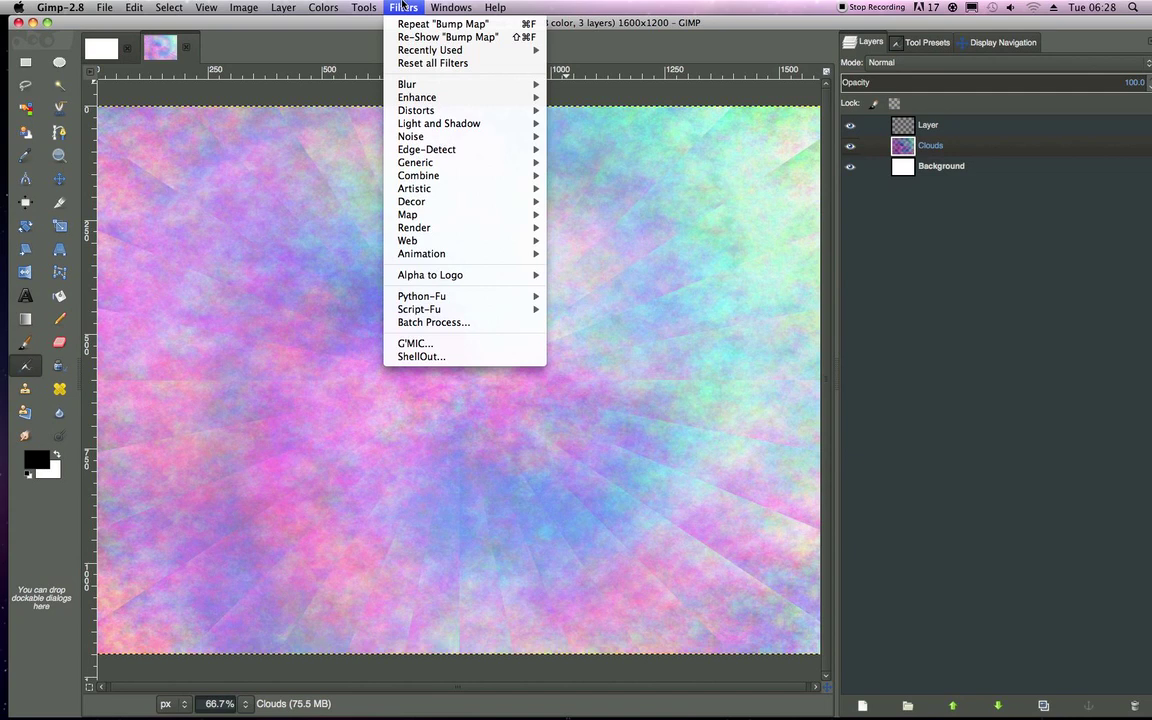
{"action": "mouse_move", "coordinate": [509, 190]}
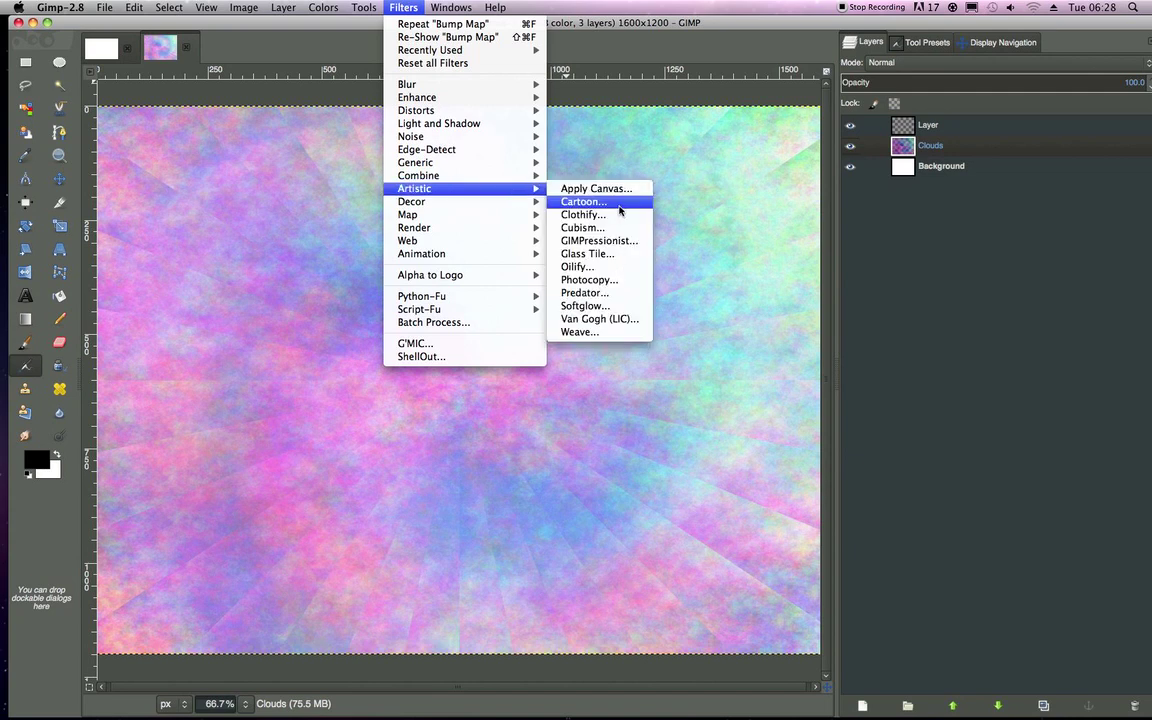
{"action": "mouse_move", "coordinate": [507, 123]}
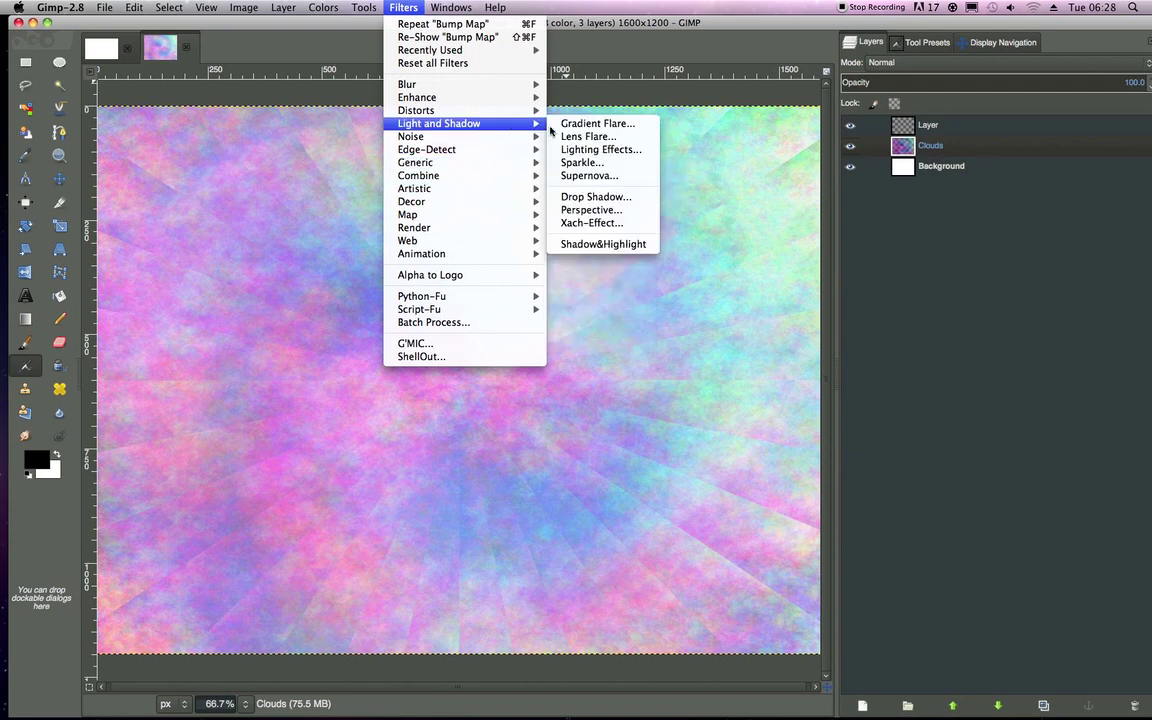
{"action": "left_click", "coordinate": [612, 138]}
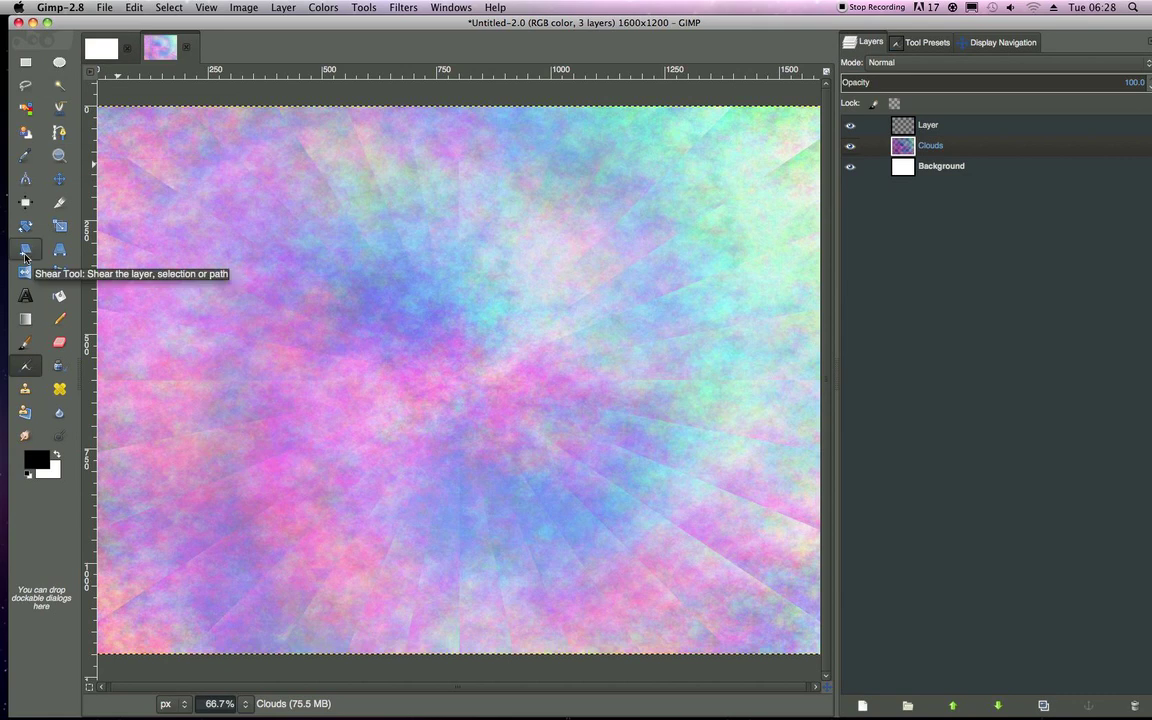
Step: Paint a large black S stroke and a smaller one to its right with the Paintbrush
{"action": "left_click", "coordinate": [25, 342]}
{"action": "mouse_move", "coordinate": [342, 240]}
{"action": "left_mouse_down"}
{"action": "mouse_move", "coordinate": [307, 236]}
{"action": "mouse_move", "coordinate": [375, 337]}
{"action": "mouse_move", "coordinate": [273, 468]}
{"action": "left_mouse_up"}
{"action": "mouse_move", "coordinate": [482, 220]}
{"action": "left_mouse_down"}
{"action": "mouse_move", "coordinate": [445, 284]}
{"action": "mouse_move", "coordinate": [455, 348]}
{"action": "left_mouse_up"}
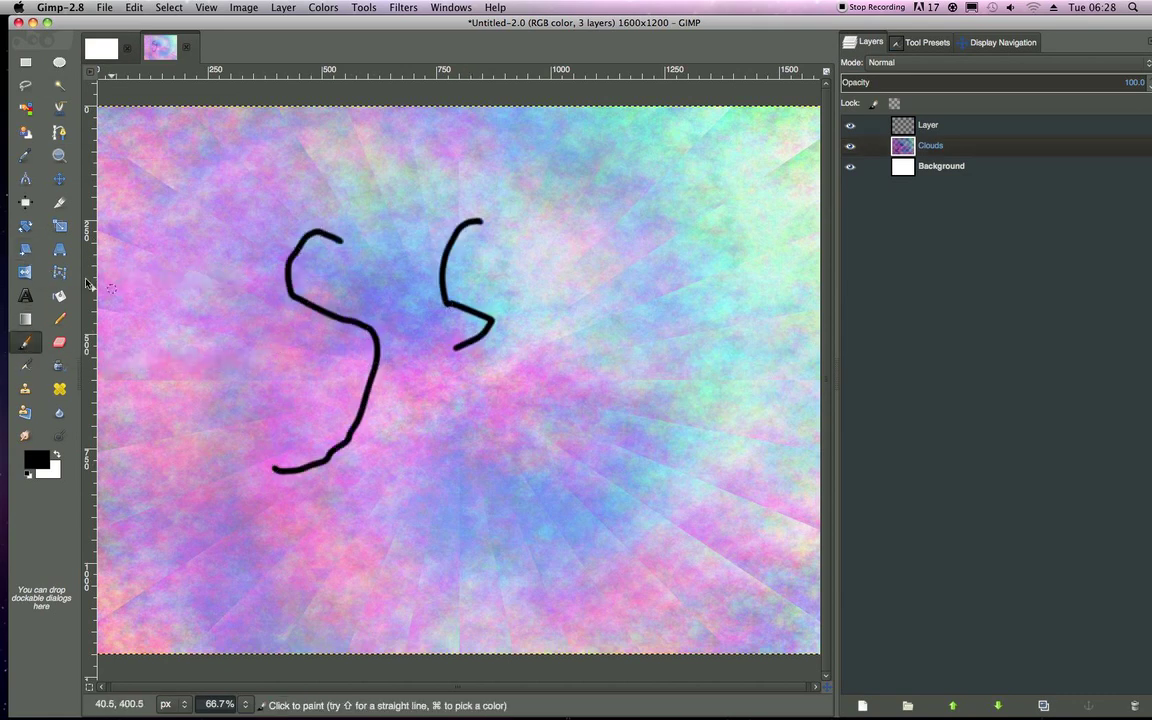
Step: Smudge a faint grey mark at the top-left and widen the toolbox panel
{"action": "left_click", "coordinate": [25, 365]}
{"action": "mouse_move", "coordinate": [122, 133]}
{"action": "left_mouse_down"}
{"action": "mouse_move", "coordinate": [172, 106]}
{"action": "mouse_move", "coordinate": [118, 118]}
{"action": "left_mouse_up"}
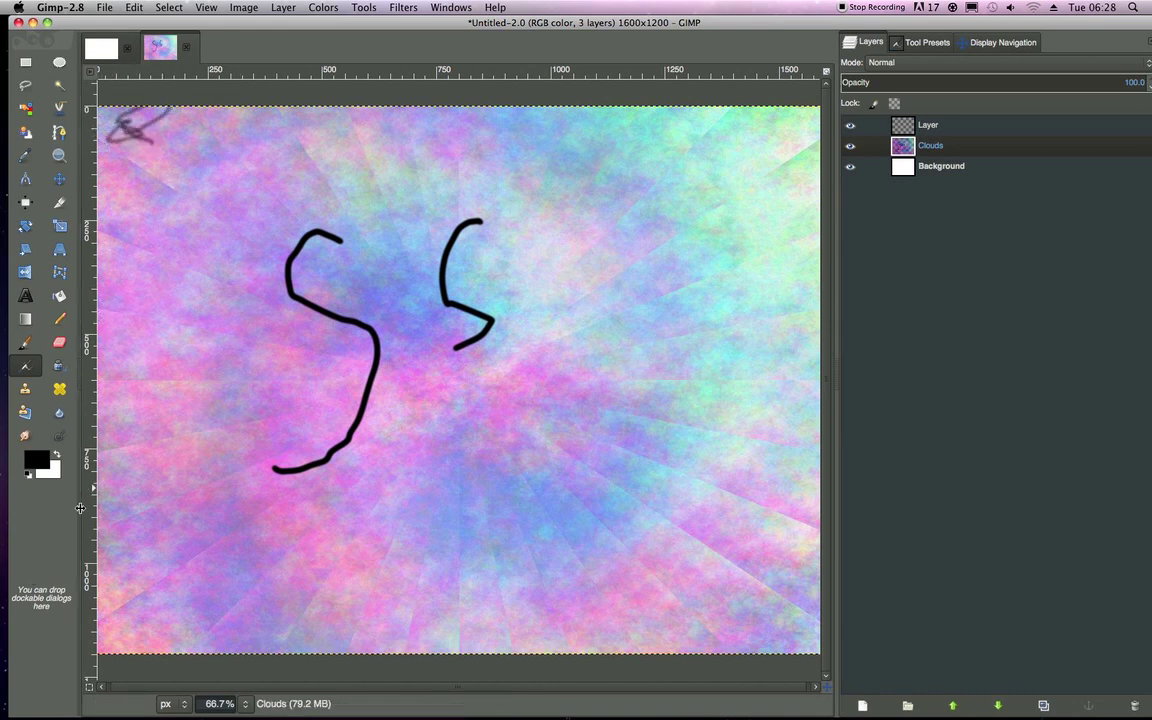
{"action": "left_click_drag", "start_coordinate": [79, 508], "coordinate": [129, 505]}
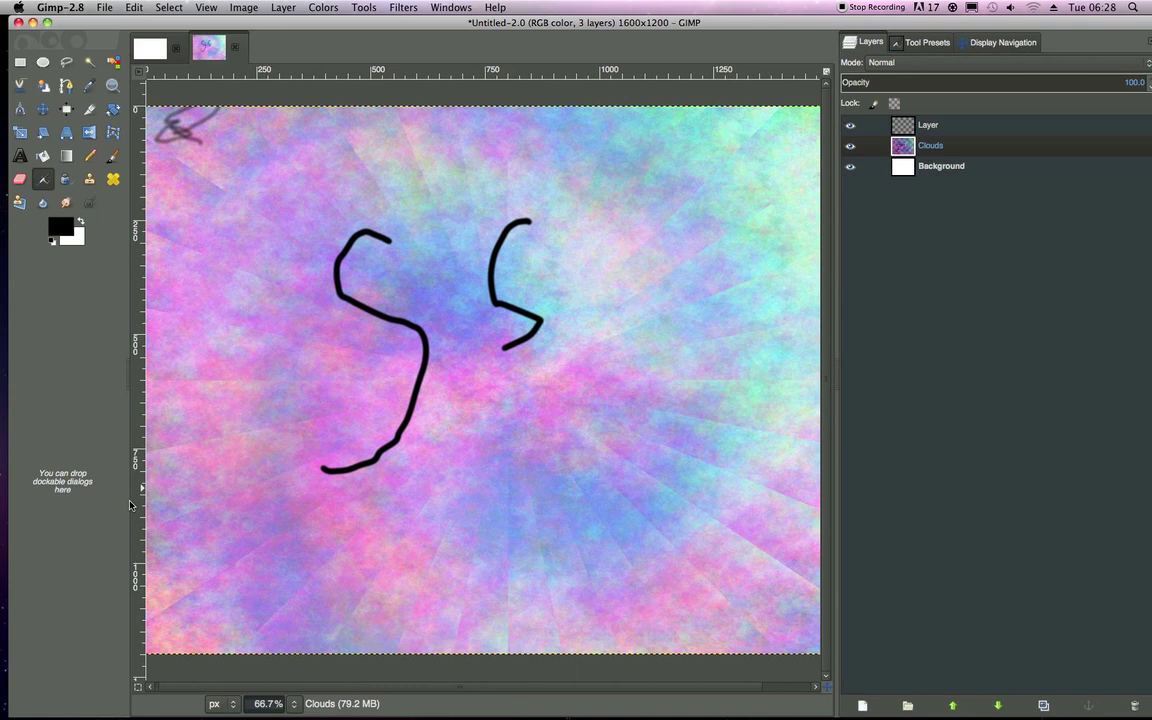
{"action": "left_click", "coordinate": [403, 7]}
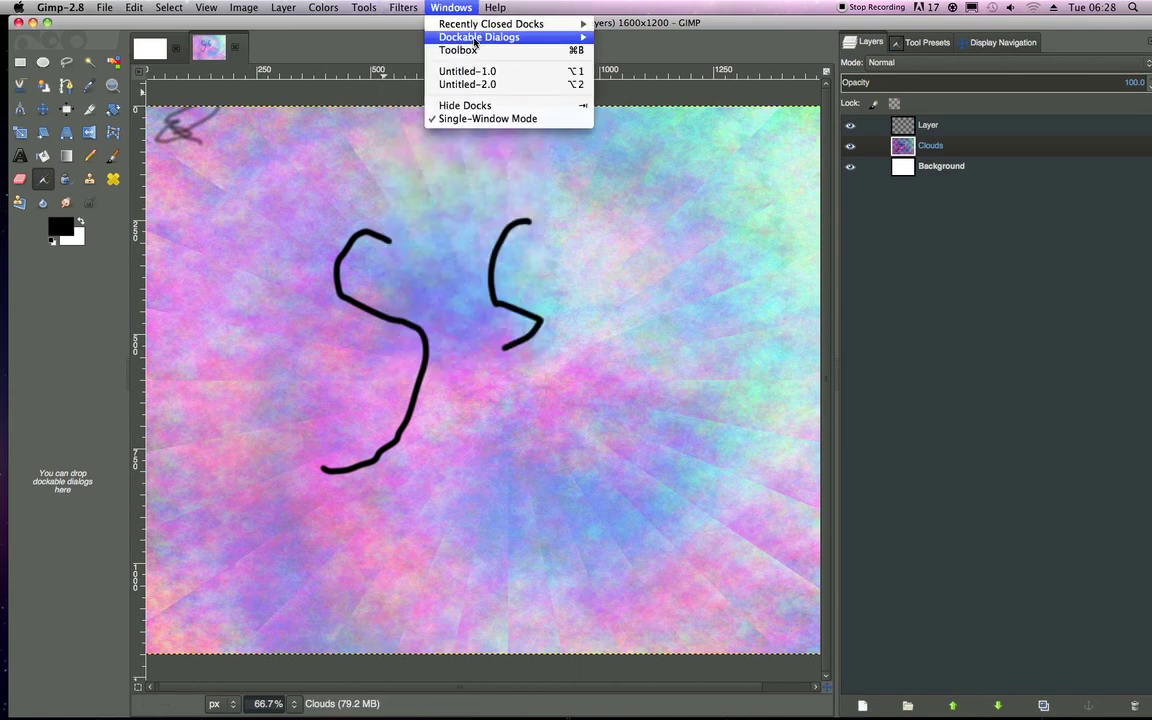
Step: Open the Brushes dialog and paint grey test strokes with Hardness 075 and a textured brush
{"action": "mouse_move", "coordinate": [474, 39]}
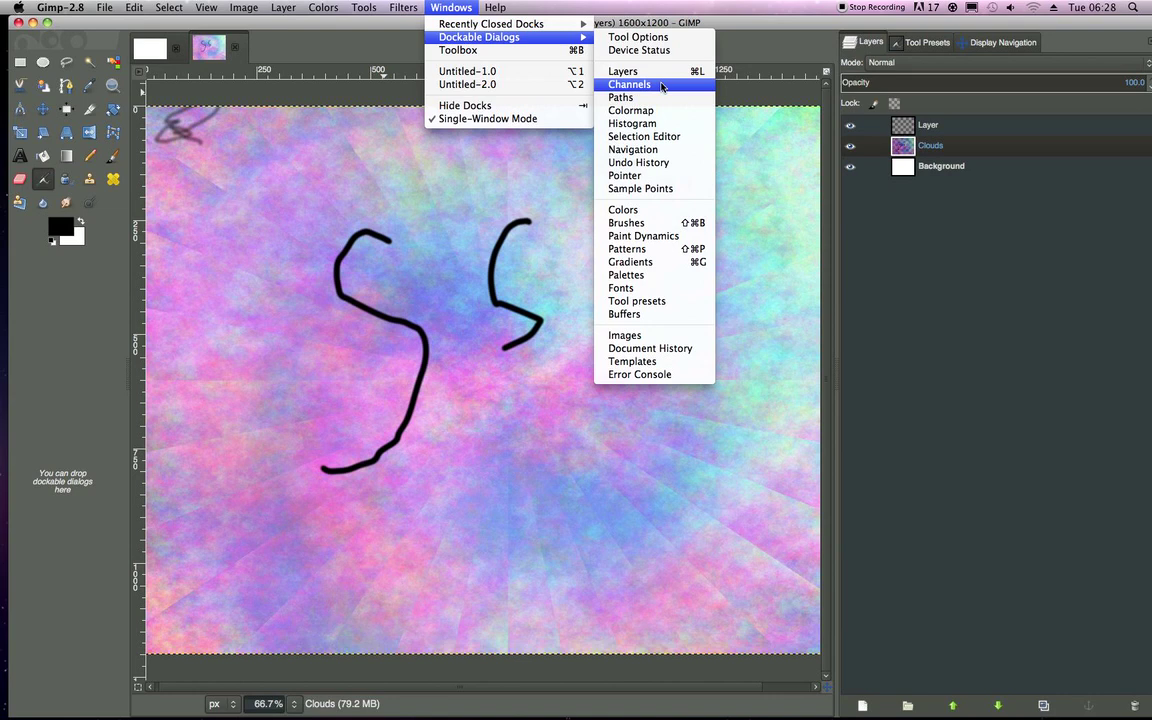
{"action": "left_click", "coordinate": [674, 222]}
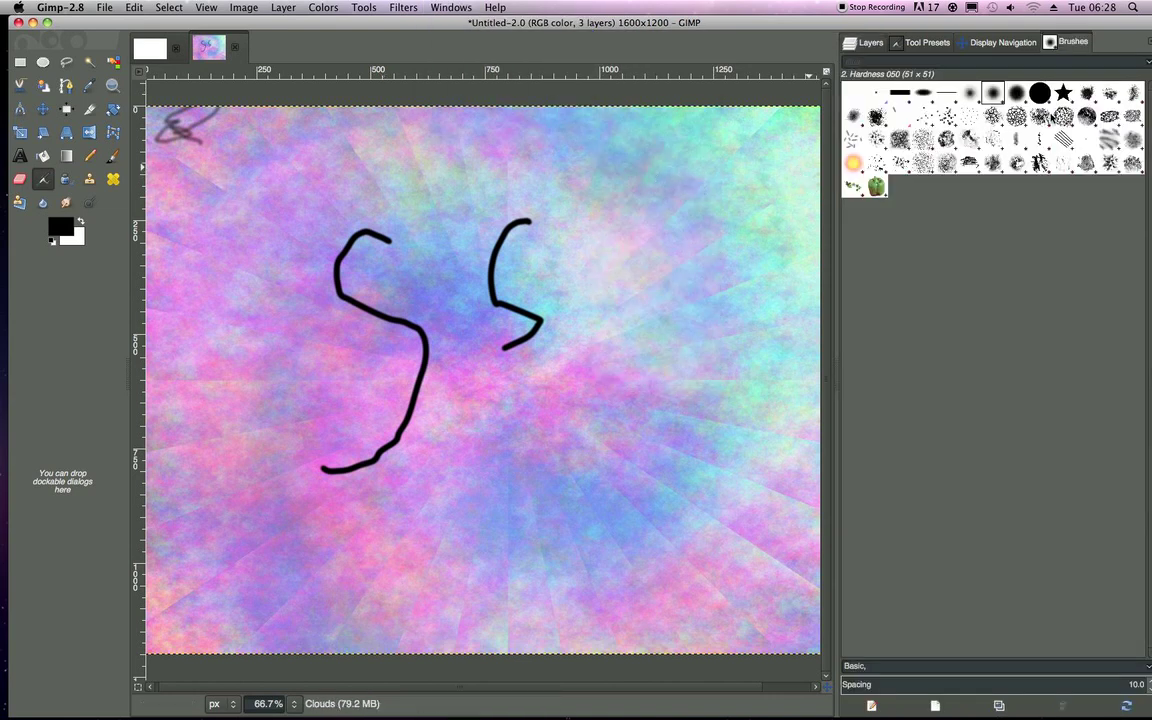
{"action": "left_click", "coordinate": [1016, 93]}
{"action": "mouse_move", "coordinate": [623, 252]}
{"action": "left_mouse_down"}
{"action": "mouse_move", "coordinate": [554, 391]}
{"action": "mouse_move", "coordinate": [585, 413]}
{"action": "left_mouse_up"}
{"action": "left_click", "coordinate": [1016, 116]}
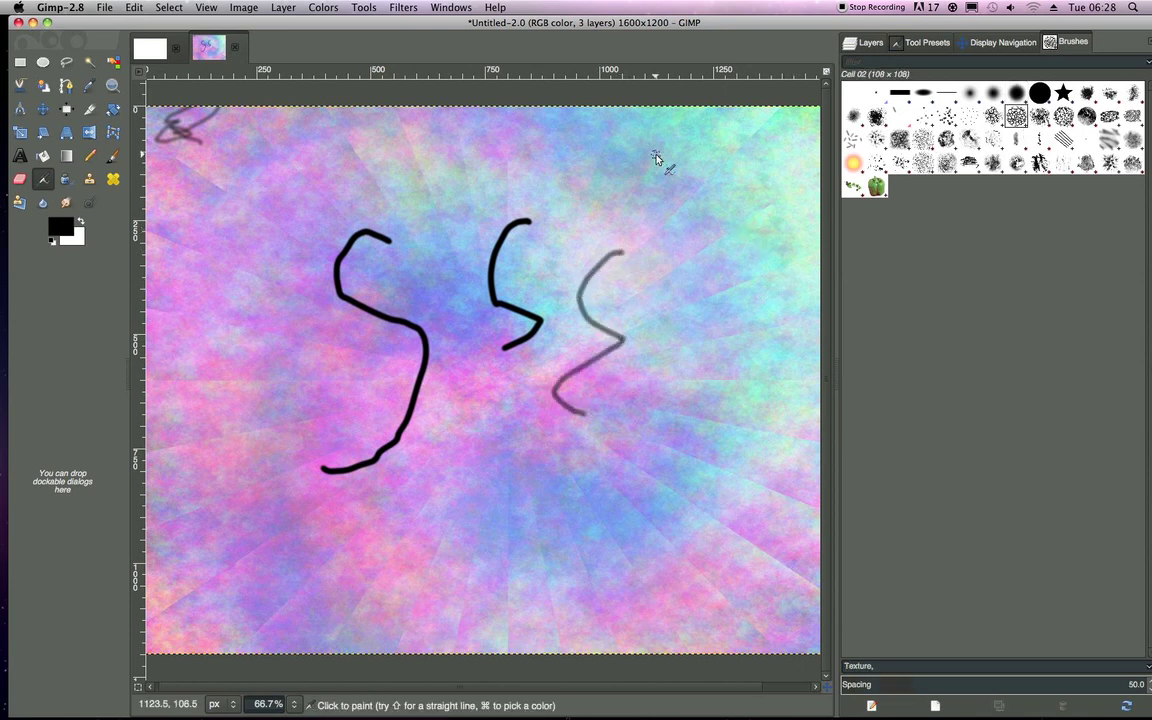
{"action": "mouse_move", "coordinate": [661, 159]}
{"action": "left_mouse_down"}
{"action": "mouse_move", "coordinate": [643, 257]}
{"action": "mouse_move", "coordinate": [700, 300]}
{"action": "left_mouse_up"}
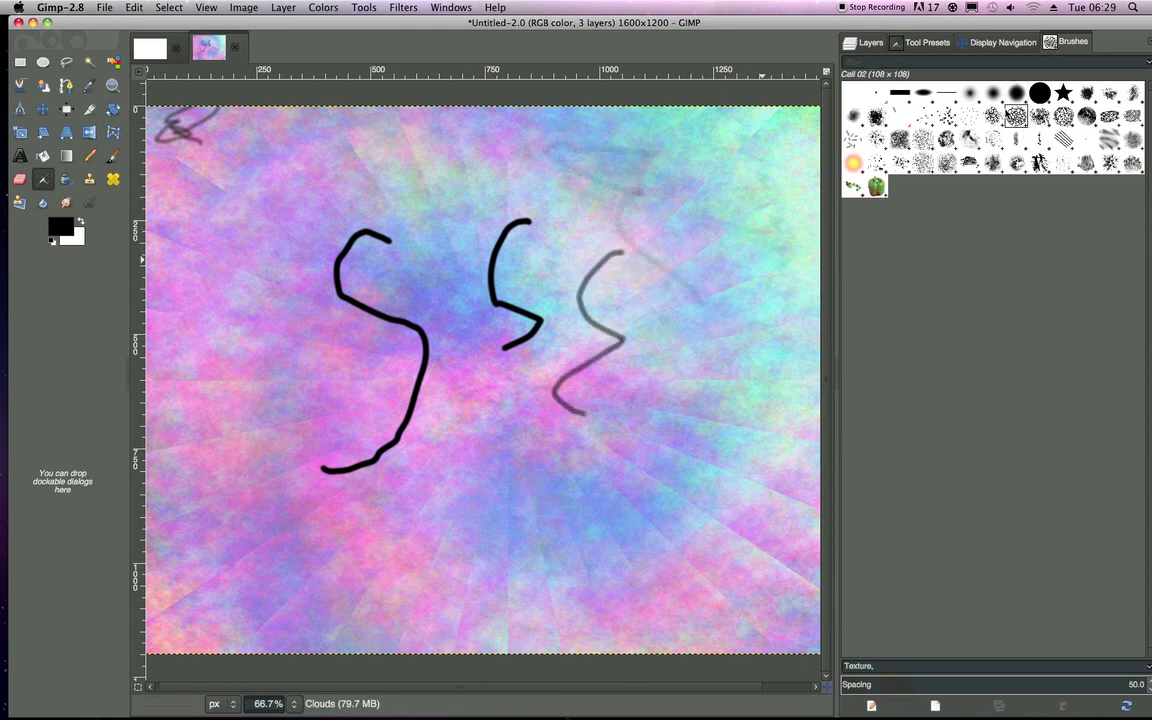
Step: Paint a grey looping stroke with Oils 01 and open that brush for editing
{"action": "left_click", "coordinate": [1110, 141]}
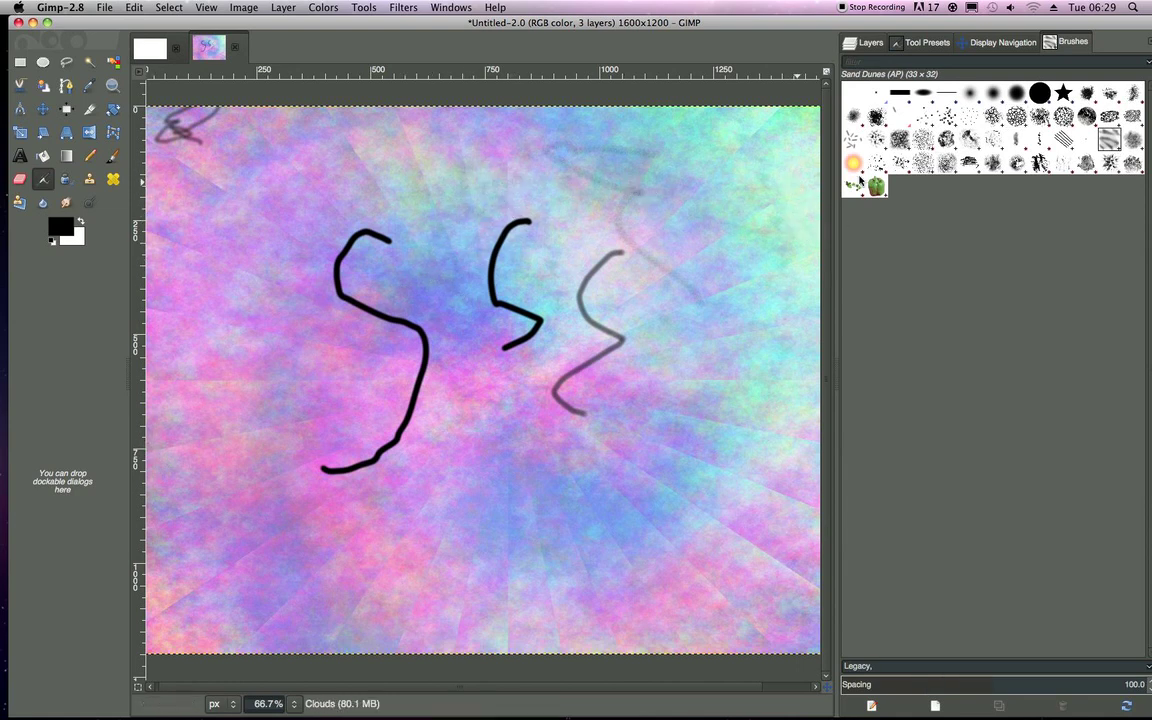
{"action": "left_click", "coordinate": [946, 139]}
{"action": "mouse_move", "coordinate": [645, 250]}
{"action": "left_mouse_down"}
{"action": "mouse_move", "coordinate": [707, 255]}
{"action": "mouse_move", "coordinate": [580, 214]}
{"action": "left_mouse_up"}
{"action": "right_click", "coordinate": [857, 278]}
{"action": "left_click", "coordinate": [860, 288]}
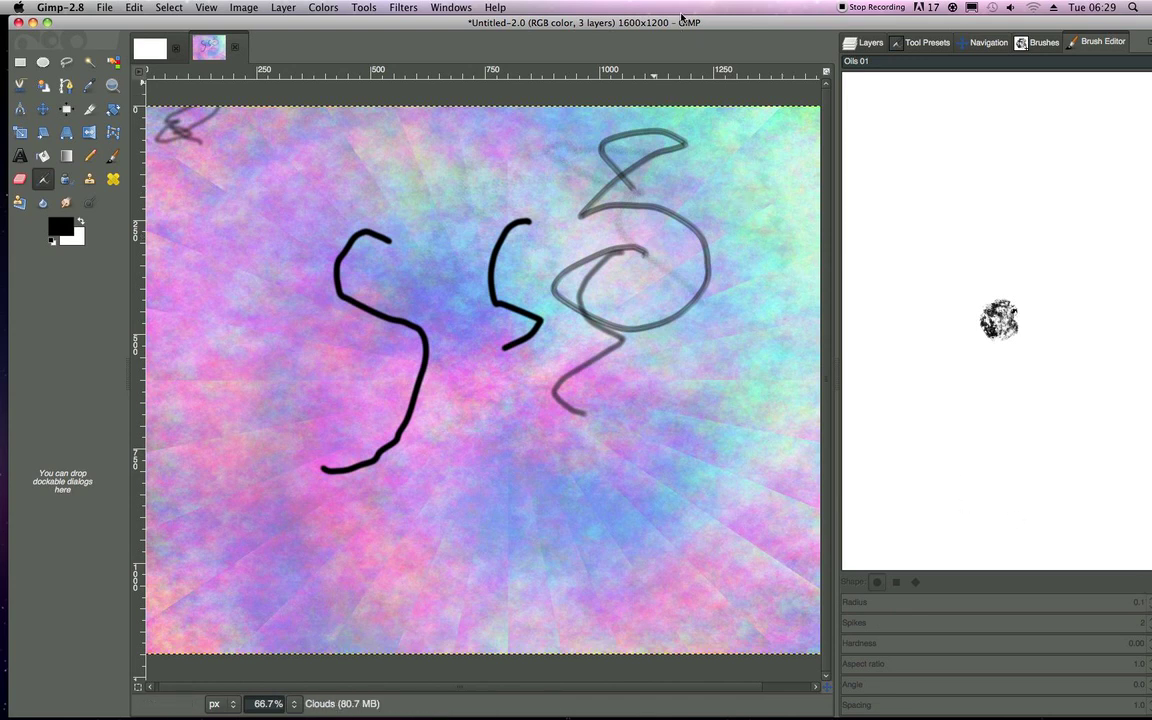
Step: Create a new Untitled brush (radius 5.0, 2 spikes, hardness 0.50) from the Brushes list
{"action": "left_click_drag", "start_coordinate": [613, 14], "coordinate": [595, 14]}
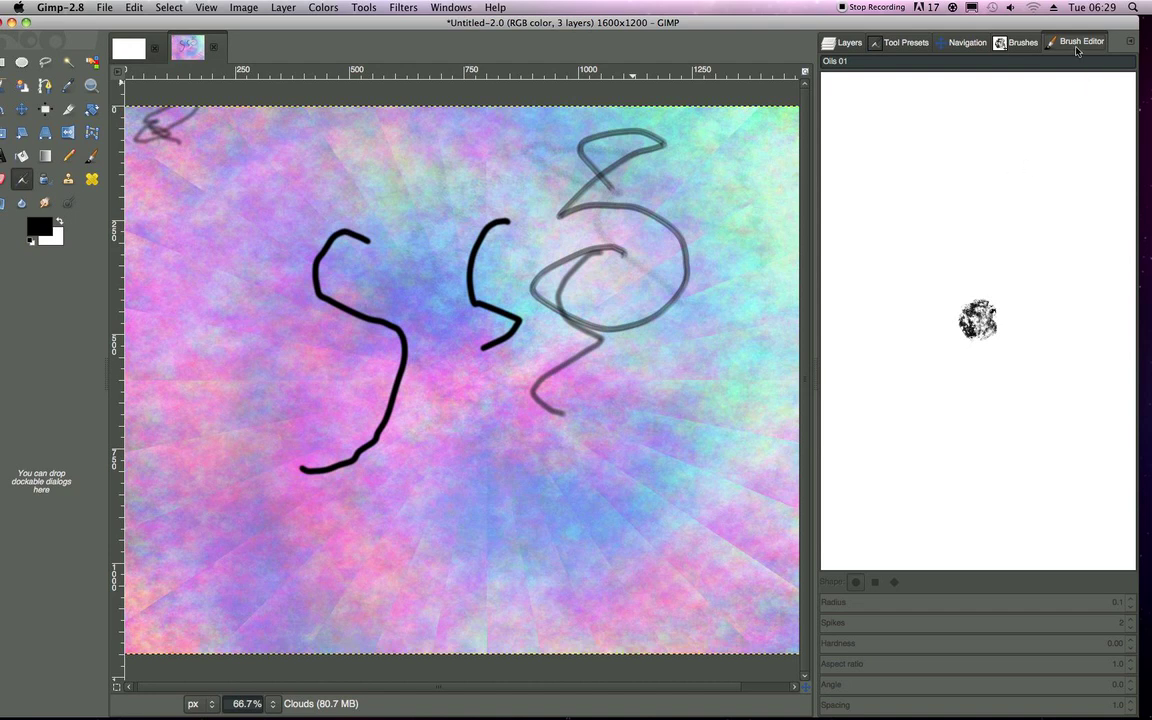
{"action": "left_click", "coordinate": [1017, 42]}
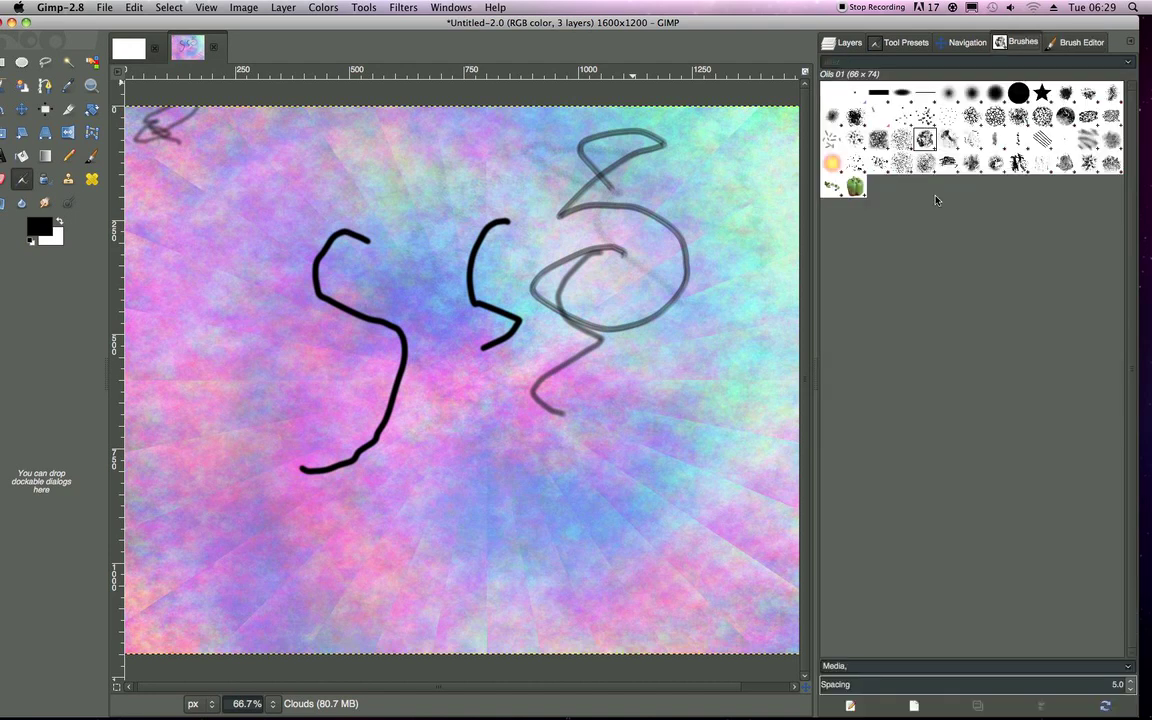
{"action": "right_click", "coordinate": [894, 274]}
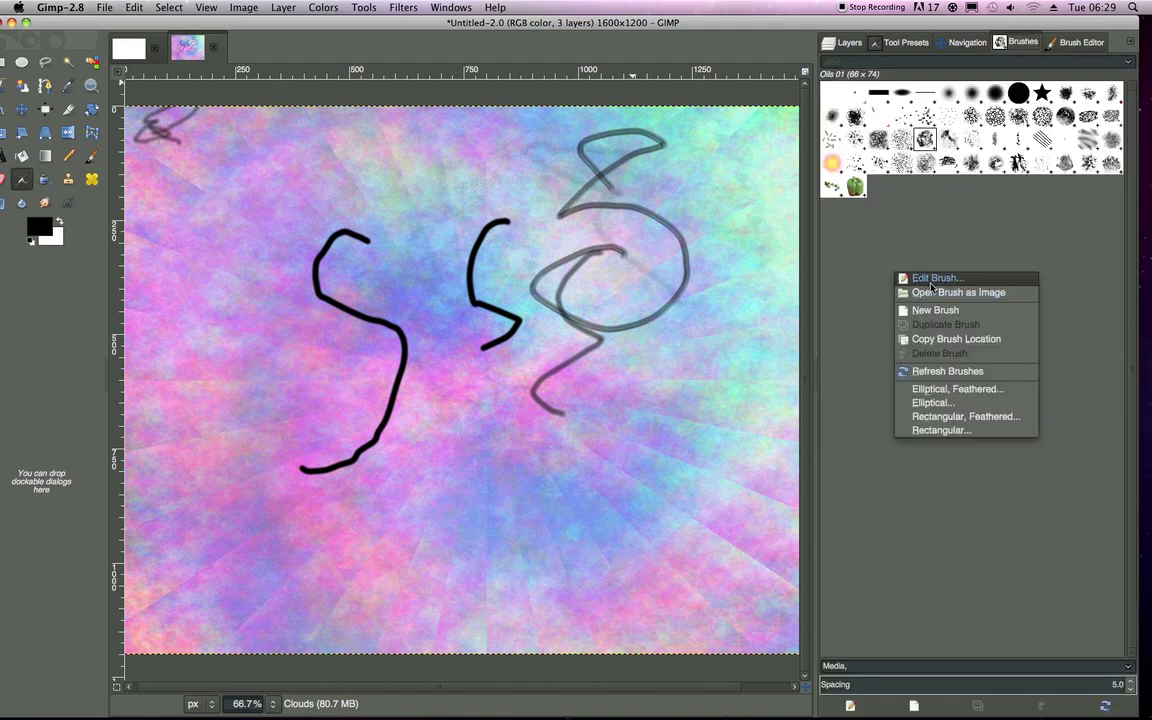
{"action": "left_click", "coordinate": [923, 310]}
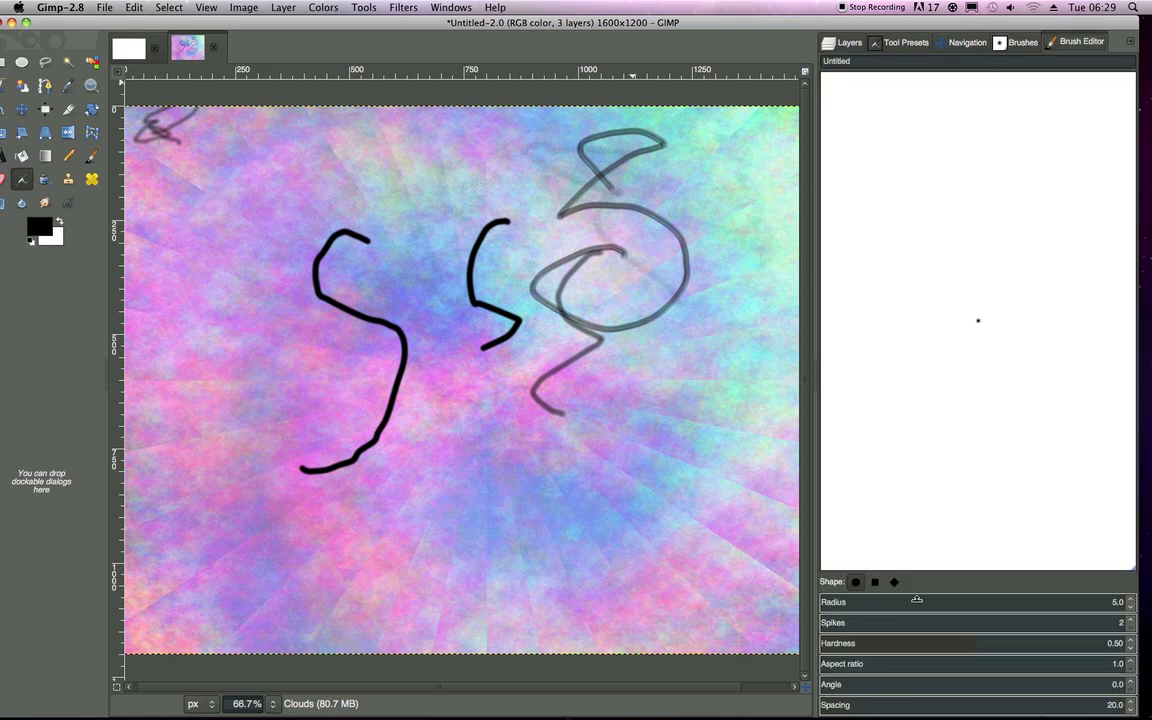
Step: Set radius 61.2, 13 spikes, hardness 0.79, aspect 2.2, angle 8.2, spacing 1.0, then paint a looping stroke
{"action": "left_click_drag", "start_coordinate": [927, 602], "coordinate": [1100, 618]}
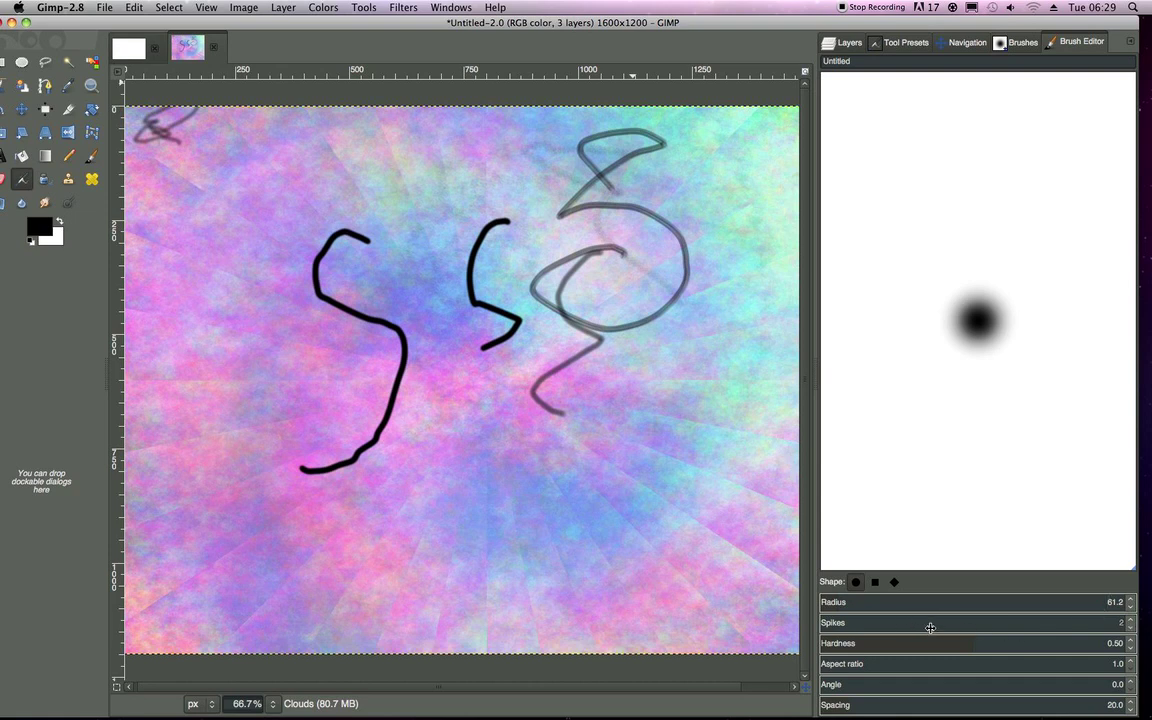
{"action": "left_click_drag", "start_coordinate": [920, 625], "coordinate": [1148, 622]}
{"action": "left_click", "coordinate": [1069, 638]}
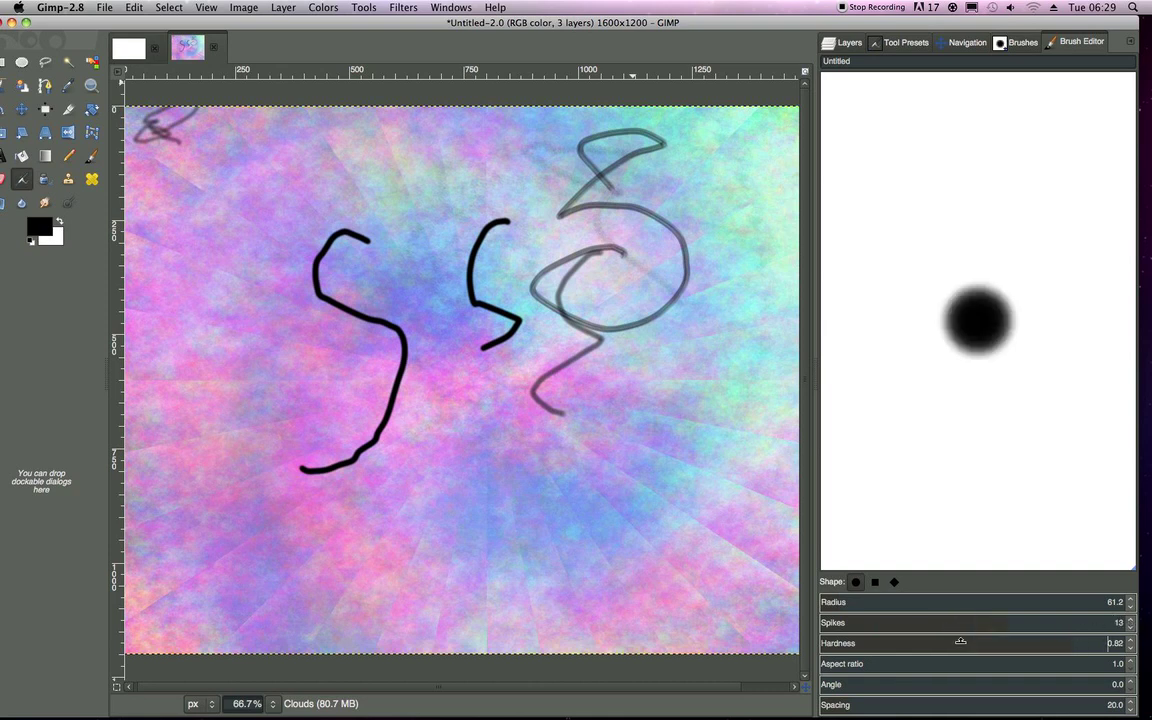
{"action": "left_click_drag", "start_coordinate": [962, 643], "coordinate": [1066, 643]}
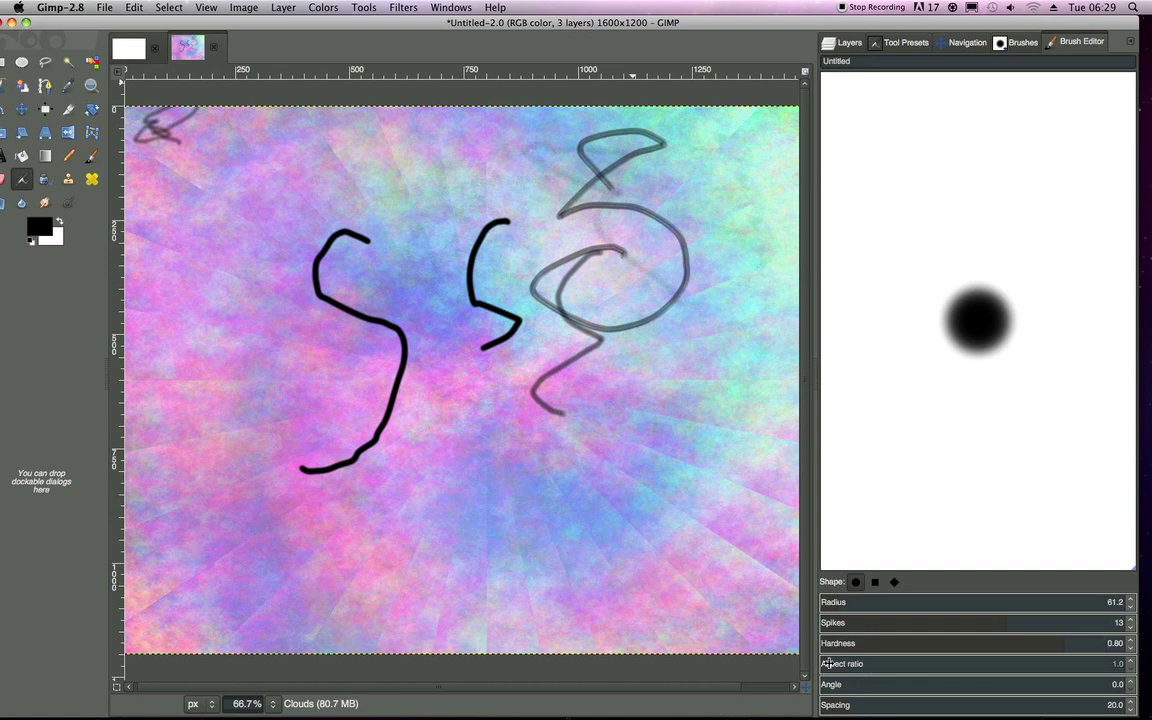
{"action": "mouse_move", "coordinate": [870, 671]}
{"action": "left_mouse_down"}
{"action": "mouse_move", "coordinate": [930, 662]}
{"action": "mouse_move", "coordinate": [927, 675]}
{"action": "mouse_move", "coordinate": [915, 668]}
{"action": "left_mouse_up"}
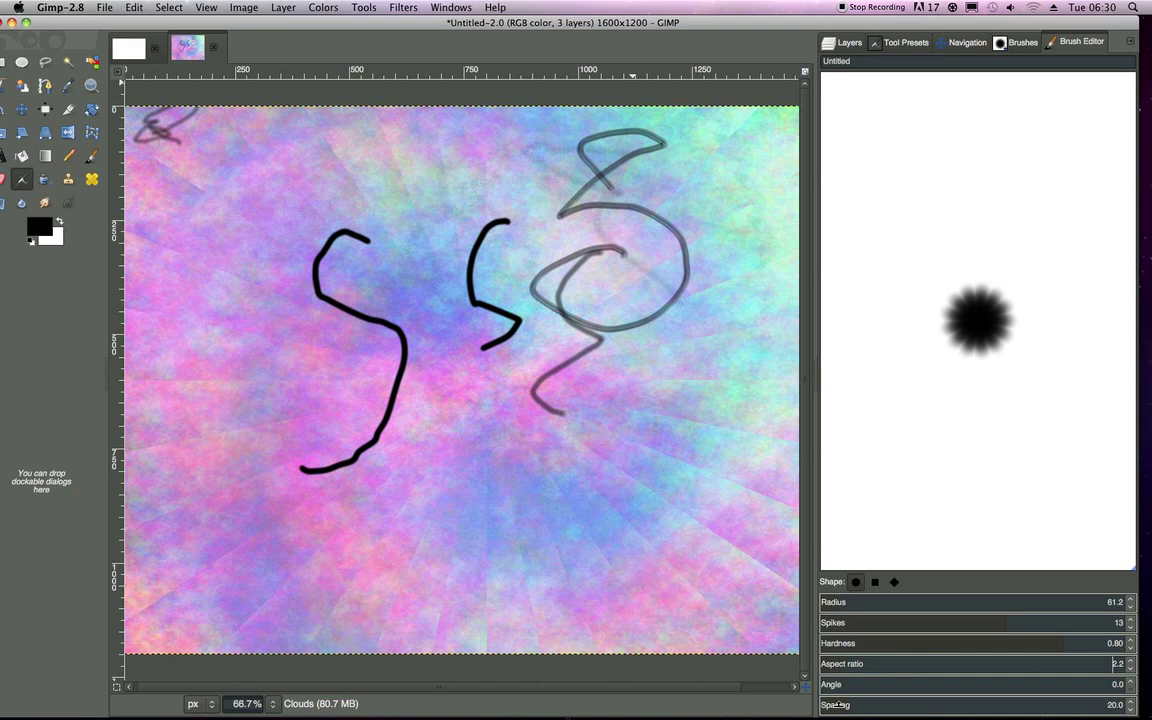
{"action": "left_click_drag", "start_coordinate": [870, 685], "coordinate": [995, 681]}
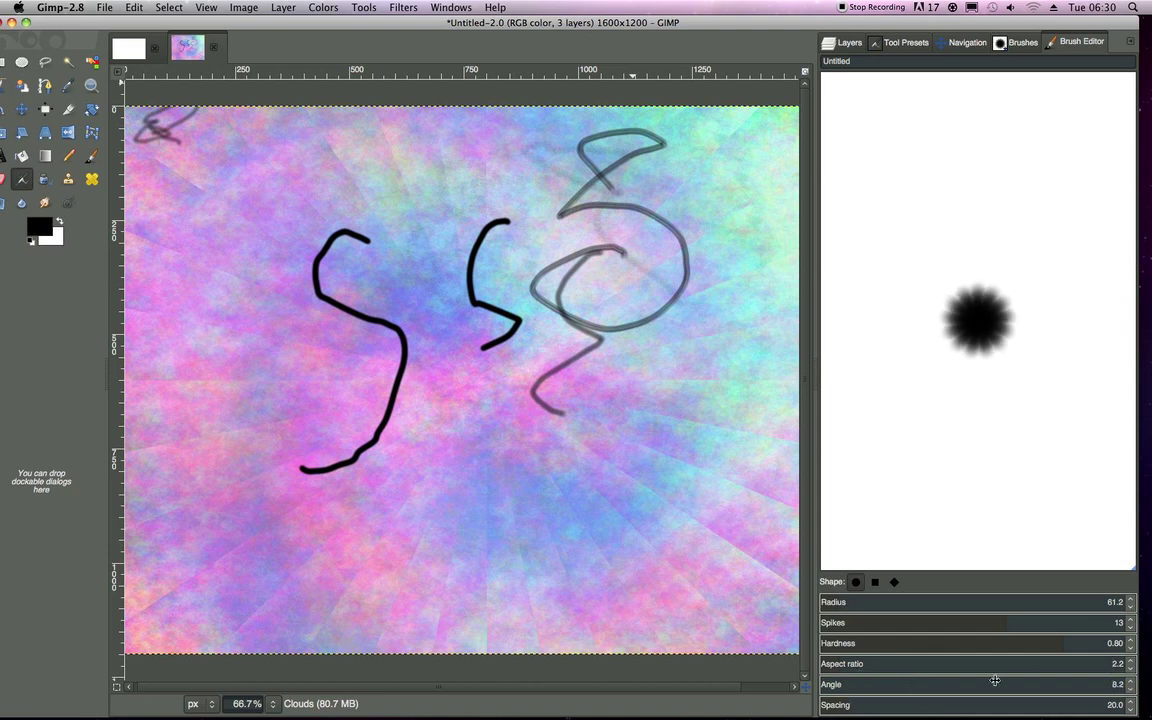
{"action": "mouse_move", "coordinate": [874, 705]}
{"action": "left_mouse_down"}
{"action": "mouse_move", "coordinate": [947, 705]}
{"action": "mouse_move", "coordinate": [822, 703]}
{"action": "left_mouse_up"}
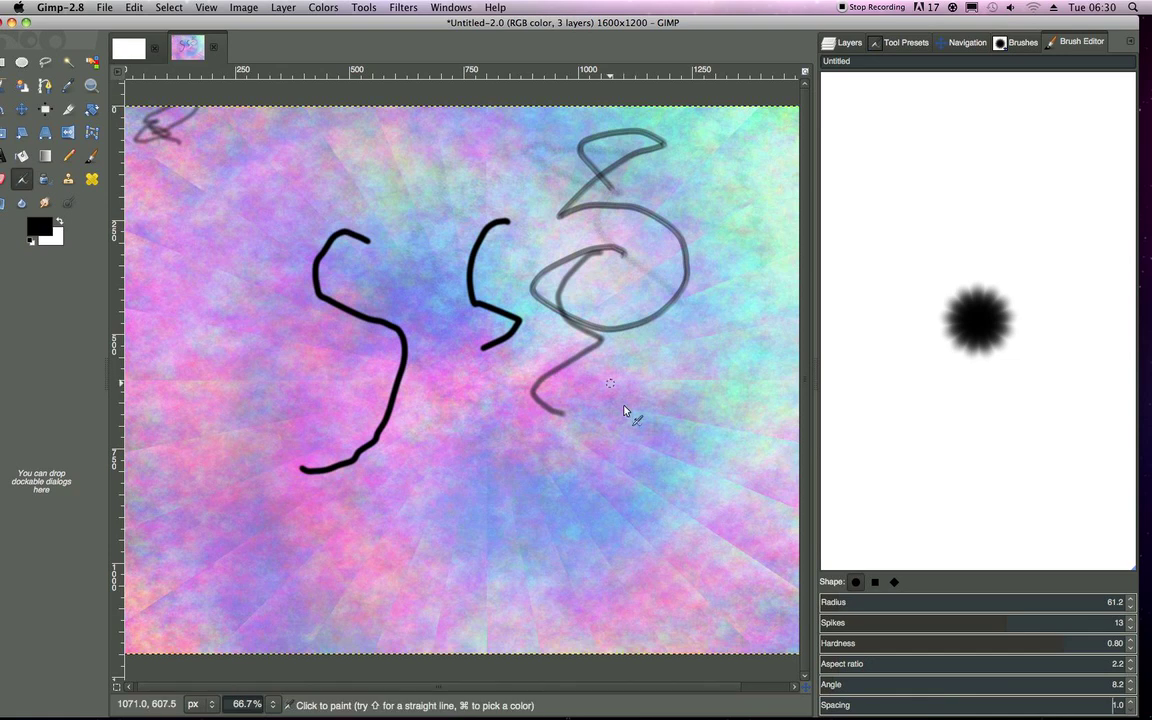
{"action": "mouse_move", "coordinate": [624, 410]}
{"action": "left_mouse_down"}
{"action": "mouse_move", "coordinate": [496, 560]}
{"action": "mouse_move", "coordinate": [412, 211]}
{"action": "mouse_move", "coordinate": [445, 300]}
{"action": "mouse_move", "coordinate": [638, 543]}
{"action": "mouse_move", "coordinate": [585, 641]}
{"action": "left_mouse_up"}
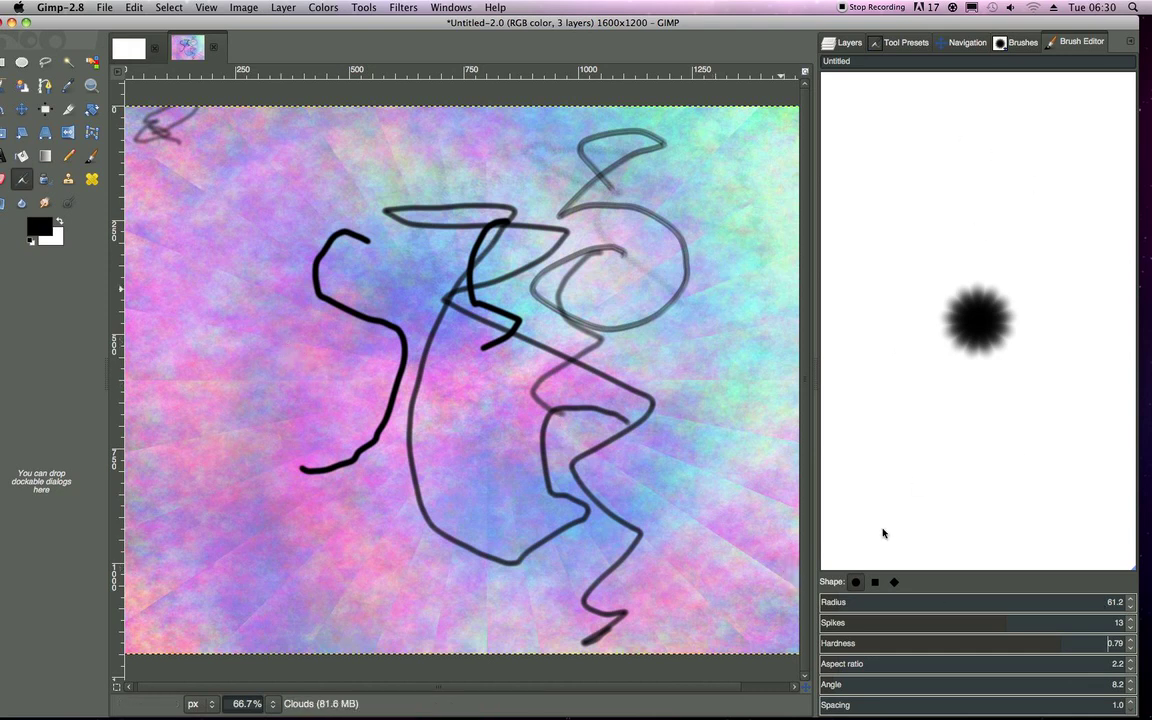
Step: Make the brush a spiky star, raise its radius to 141.2, and dab test marks
{"action": "left_click", "coordinate": [895, 582]}
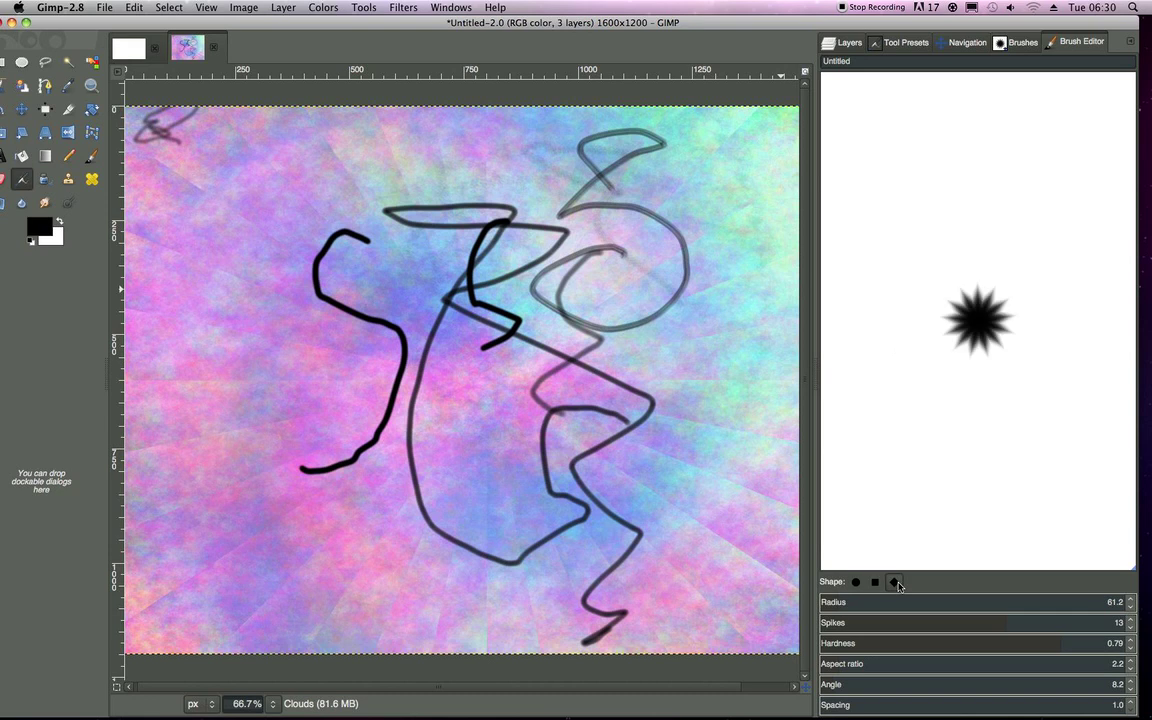
{"action": "left_click_drag", "start_coordinate": [674, 296], "coordinate": [687, 357]}
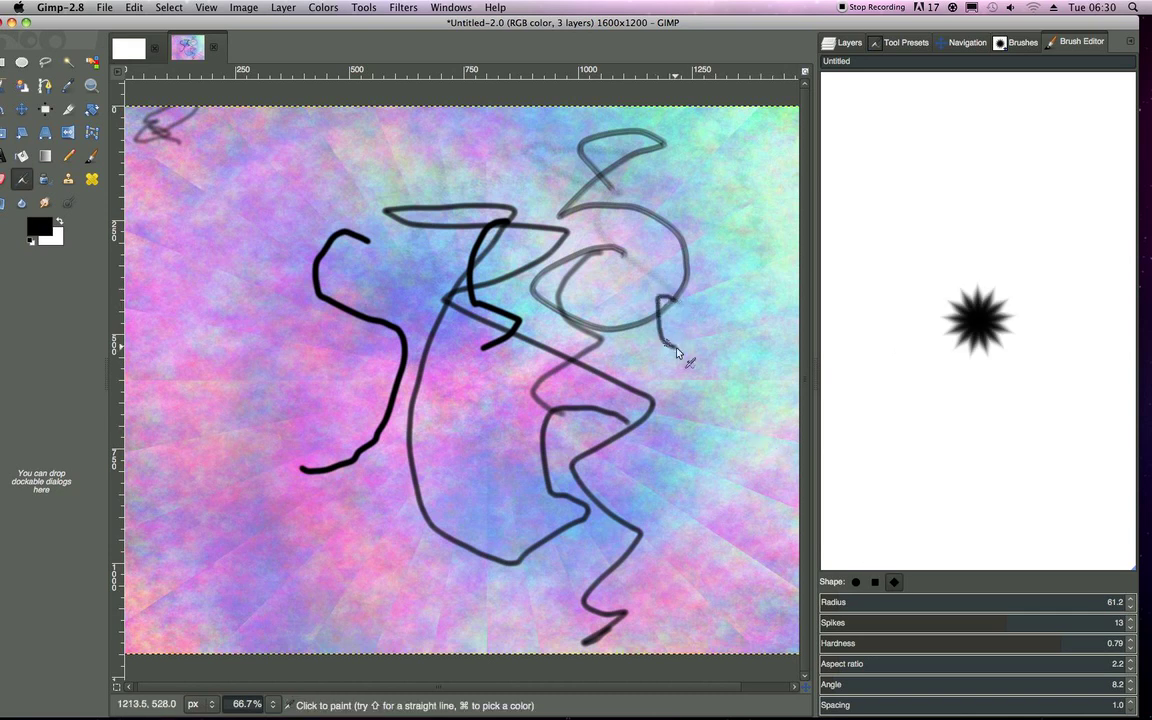
{"action": "left_click", "coordinate": [687, 397]}
{"action": "left_click_drag", "start_coordinate": [838, 602], "coordinate": [1034, 600]}
{"action": "left_click", "coordinate": [313, 352]}
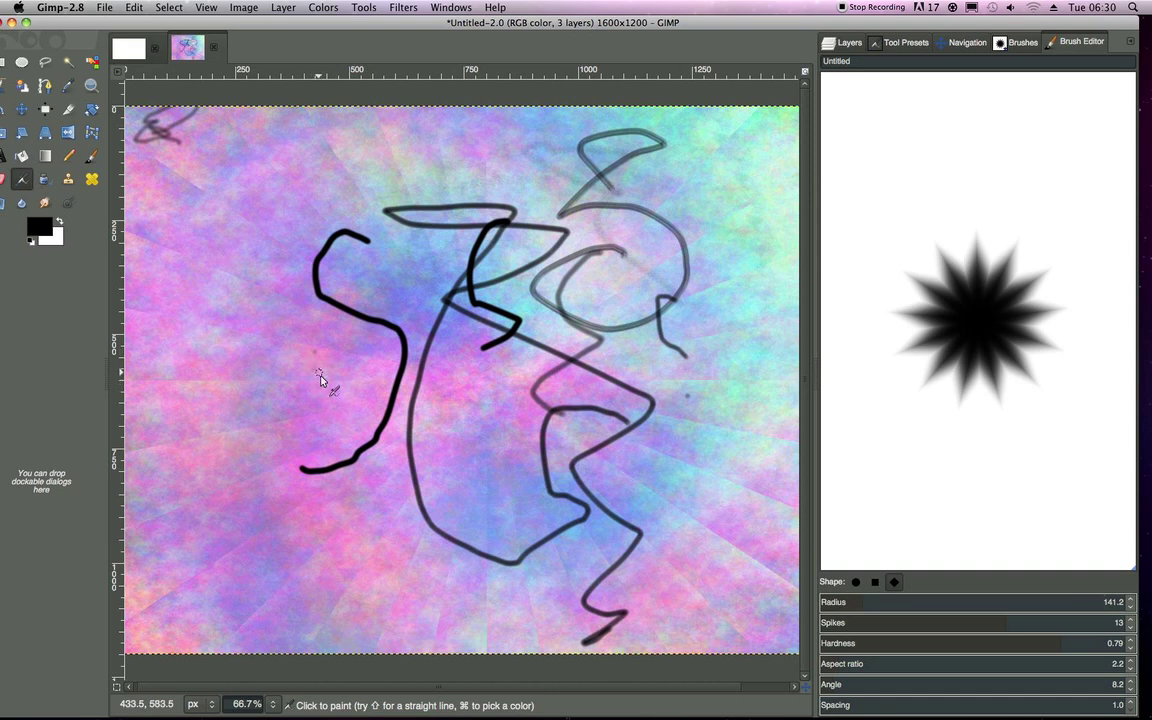
{"action": "left_click", "coordinate": [321, 385]}
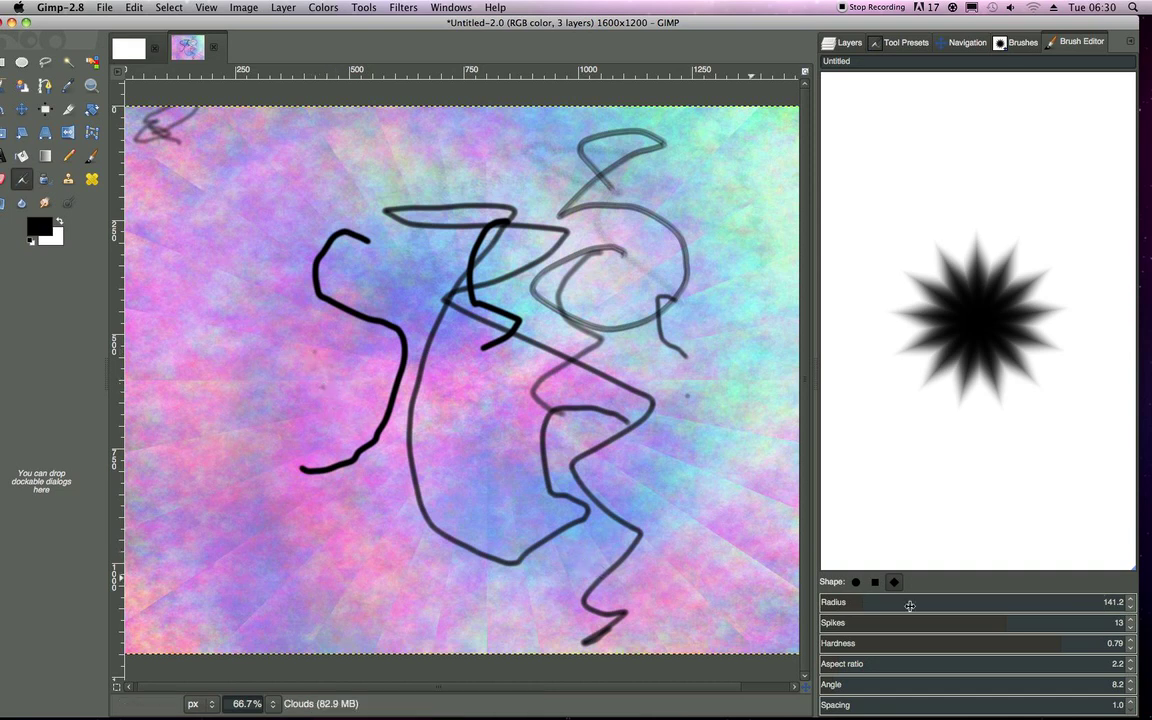
Step: Enlarge the star brush to radius 215.6 and dab a dash and dots down the right side
{"action": "left_click_drag", "start_coordinate": [881, 602], "coordinate": [1016, 605]}
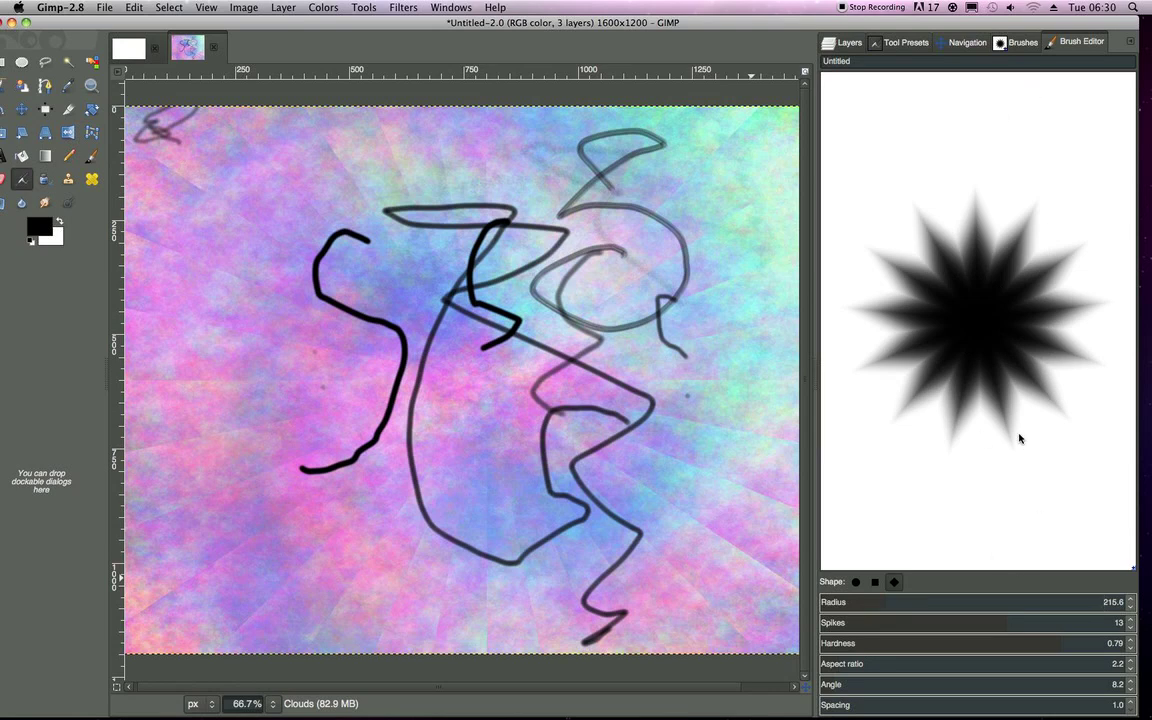
{"action": "left_click", "coordinate": [1023, 43]}
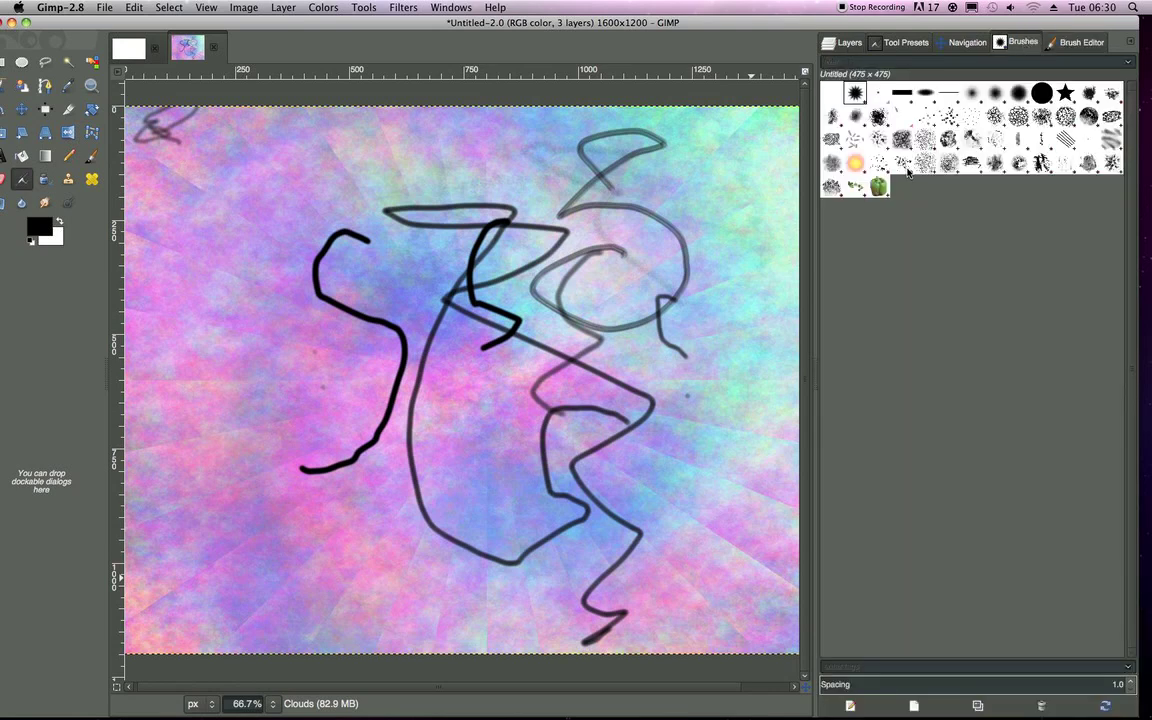
{"action": "left_click_drag", "start_coordinate": [708, 241], "coordinate": [712, 277]}
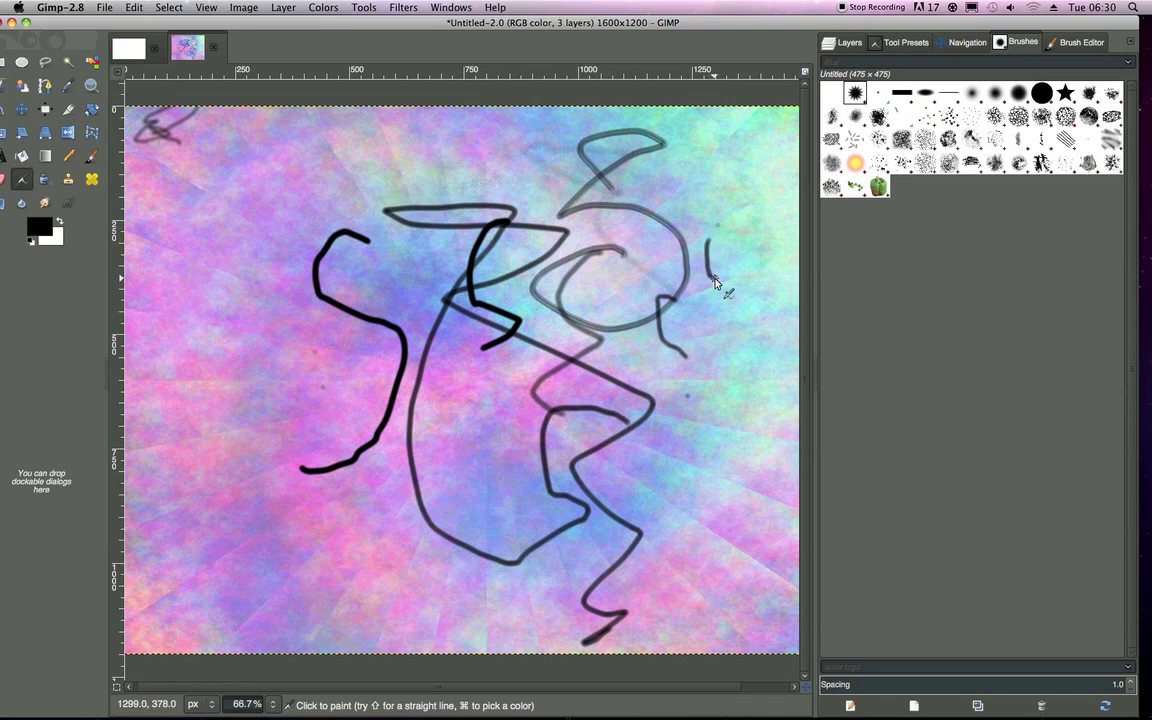
{"action": "left_click_drag", "start_coordinate": [712, 362], "coordinate": [702, 360]}
{"action": "left_click", "coordinate": [677, 389]}
{"action": "left_click", "coordinate": [681, 442]}
{"action": "left_click", "coordinate": [677, 479]}
{"action": "left_click", "coordinate": [664, 498]}
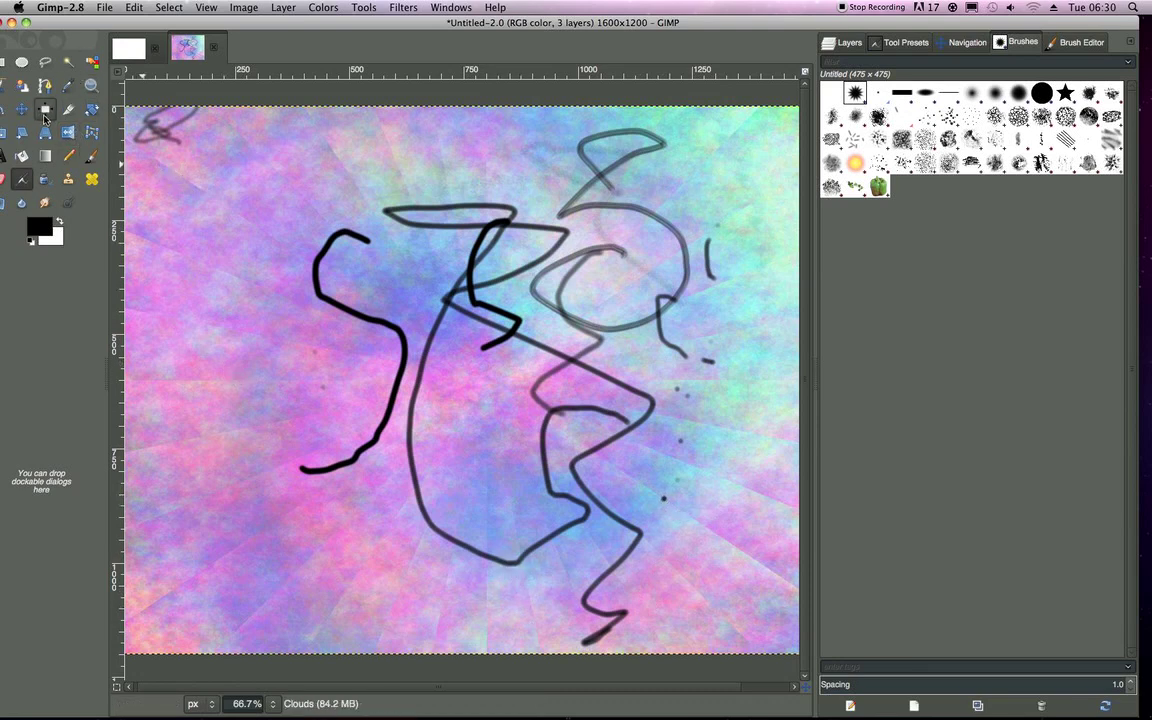
Step: Zoom into one star-shaped dot up to 2274% to inspect its spikes
{"action": "left_click", "coordinate": [91, 85]}
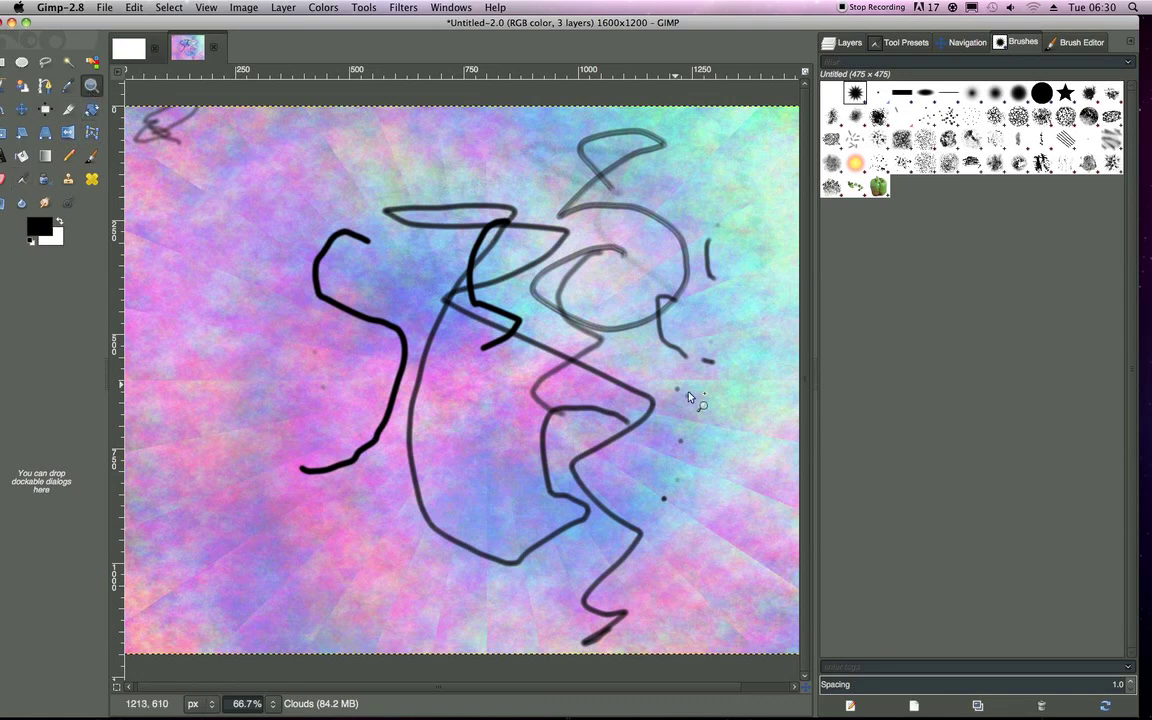
{"action": "left_click_drag", "start_coordinate": [640, 489], "coordinate": [689, 522]}
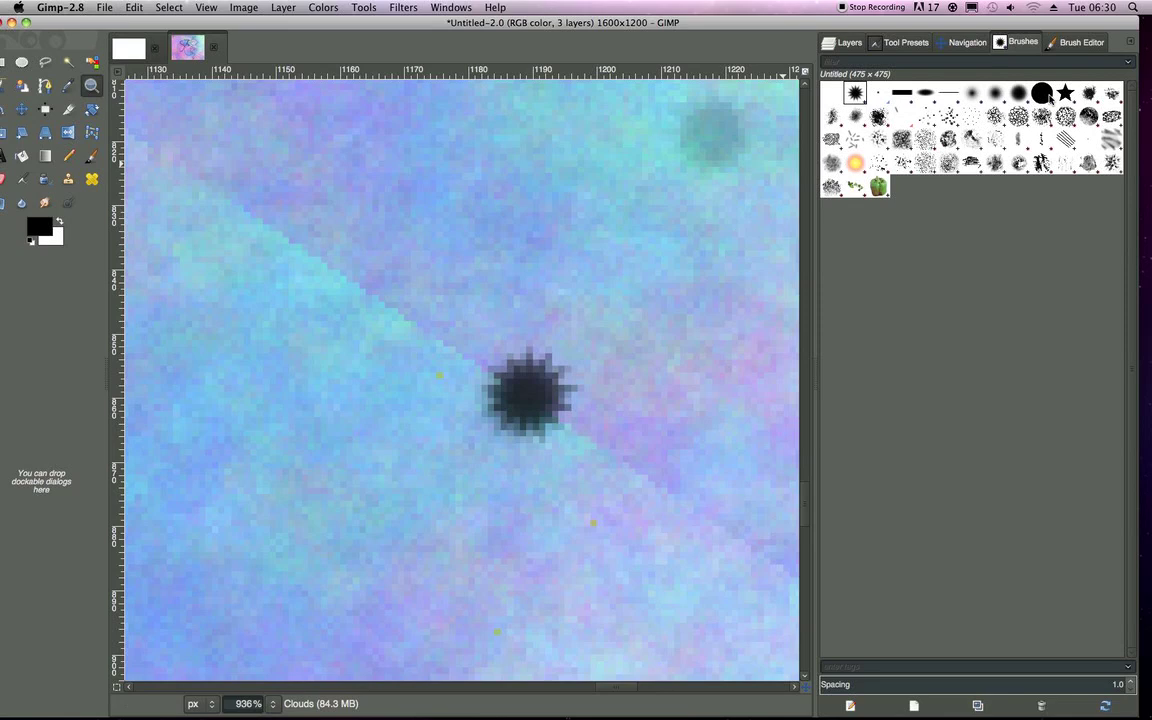
{"action": "left_click", "coordinate": [1068, 141]}
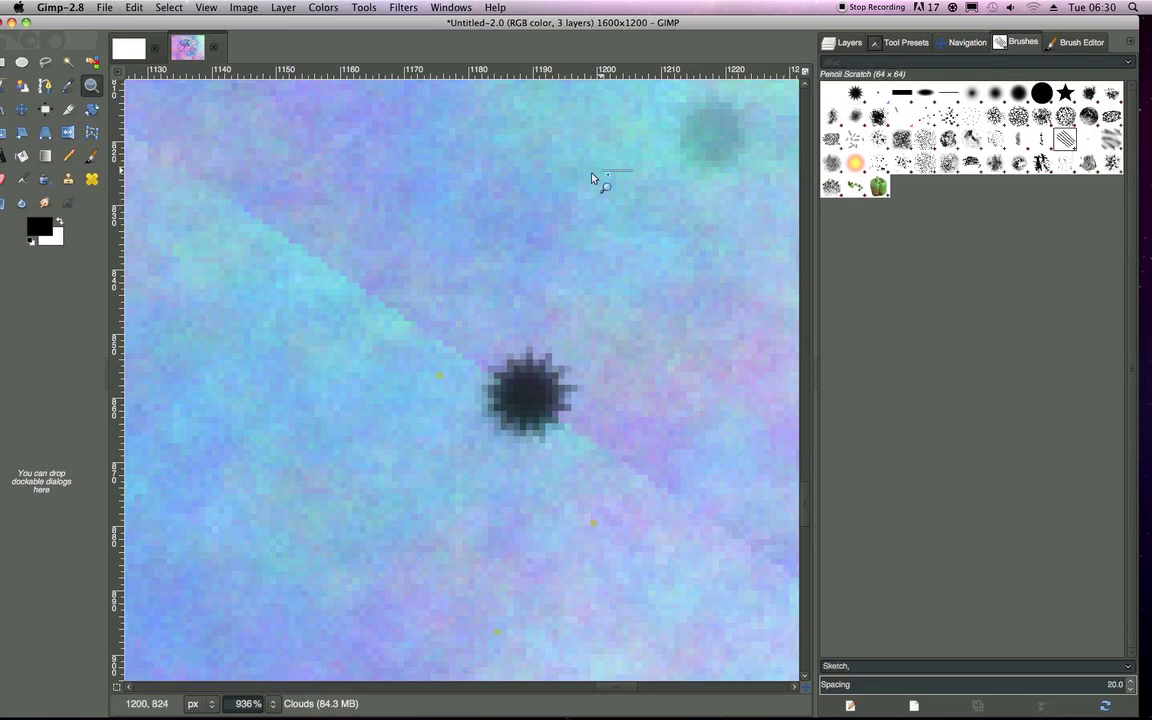
{"action": "left_click_drag", "start_coordinate": [632, 172], "coordinate": [560, 405]}
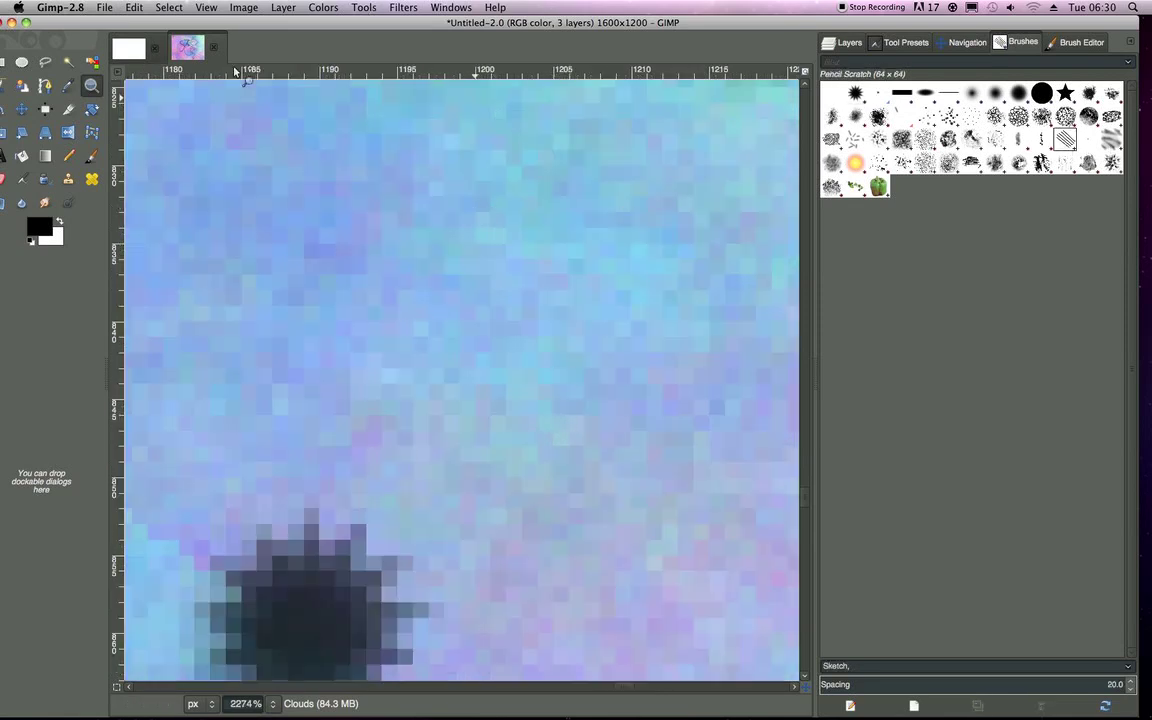
{"action": "left_click_drag", "start_coordinate": [84, 21], "coordinate": [92, 6]}
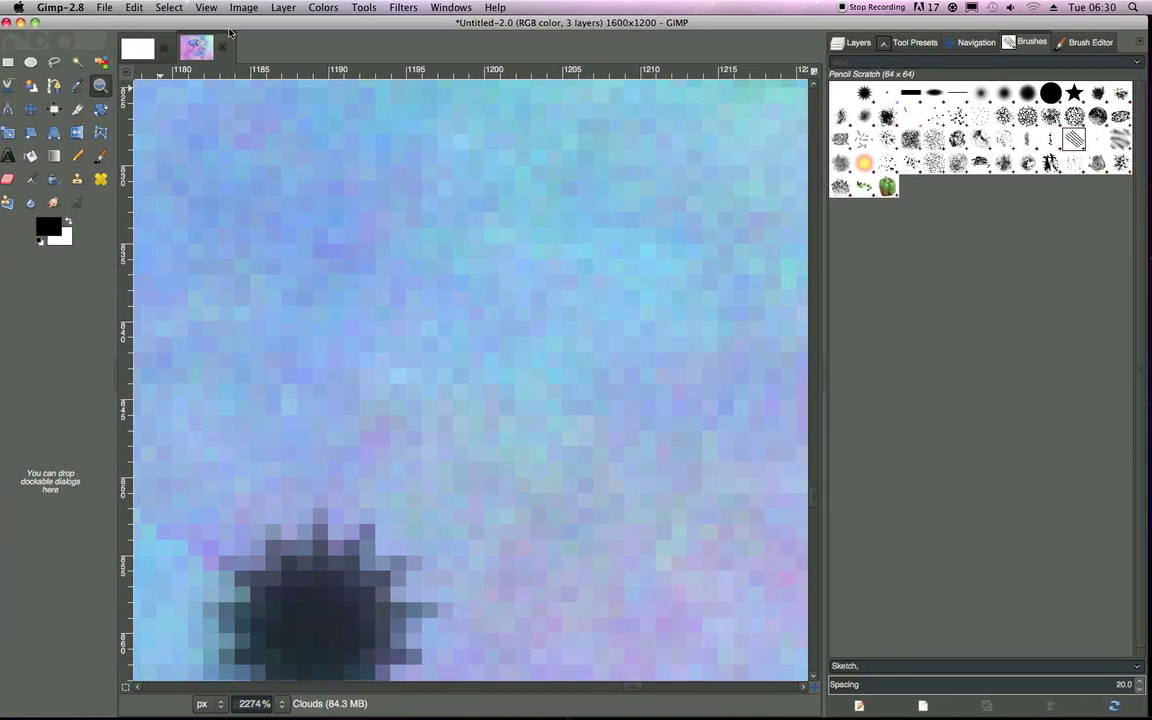
{"action": "left_click", "coordinate": [318, 7]}
{"action": "left_click", "coordinate": [318, 7]}
{"action": "left_click_drag", "start_coordinate": [88, 23], "coordinate": [93, 22]}
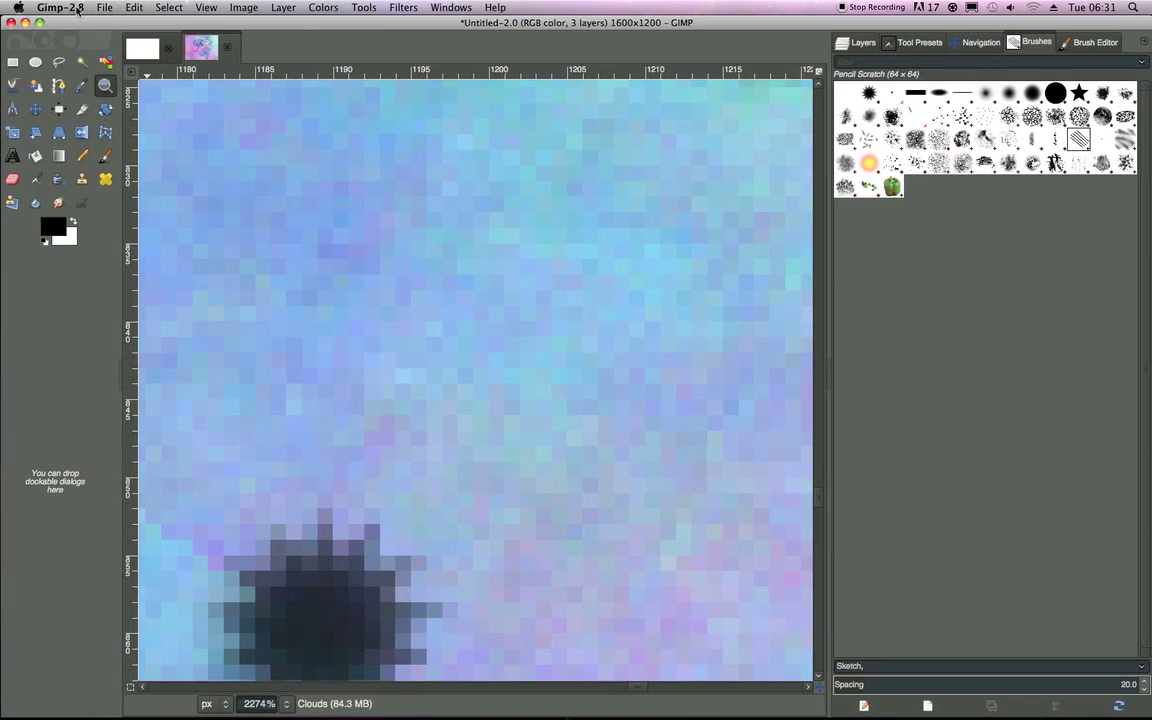
Step: Quit Gimp-2.8 from the application menu, bringing up the unsaved-changes warning
{"action": "left_click", "coordinate": [79, 6]}
{"action": "left_click", "coordinate": [79, 6]}
{"action": "left_click", "coordinate": [79, 6]}
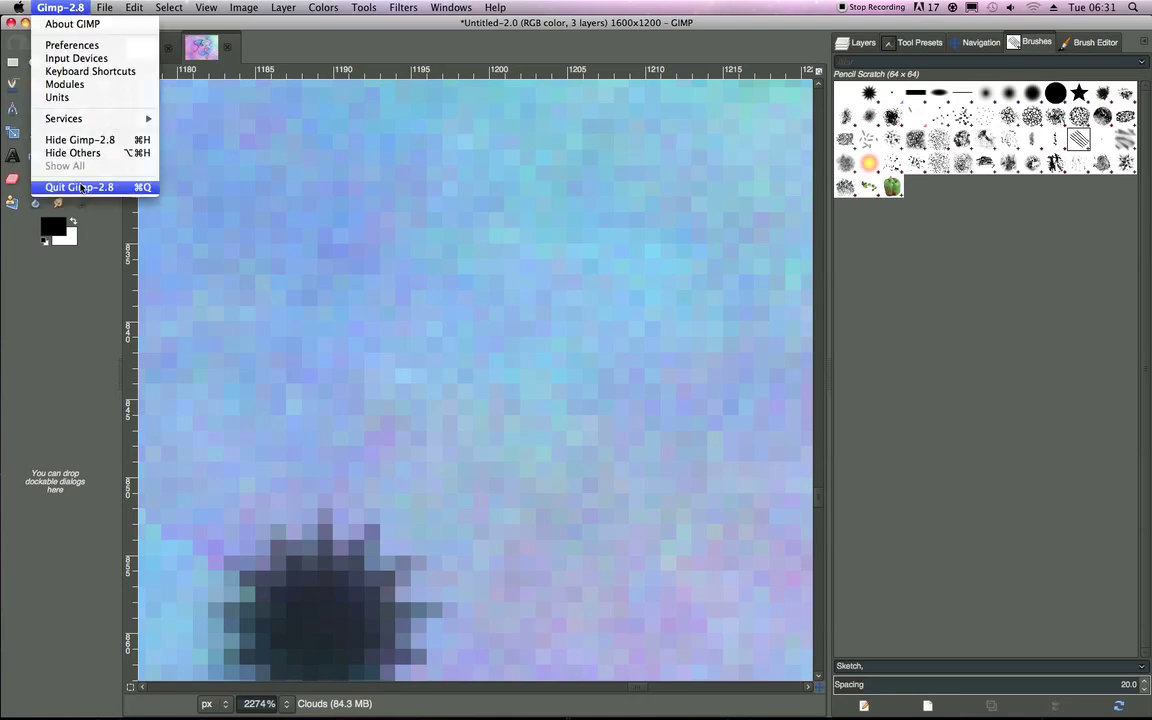
{"action": "left_click", "coordinate": [81, 188]}
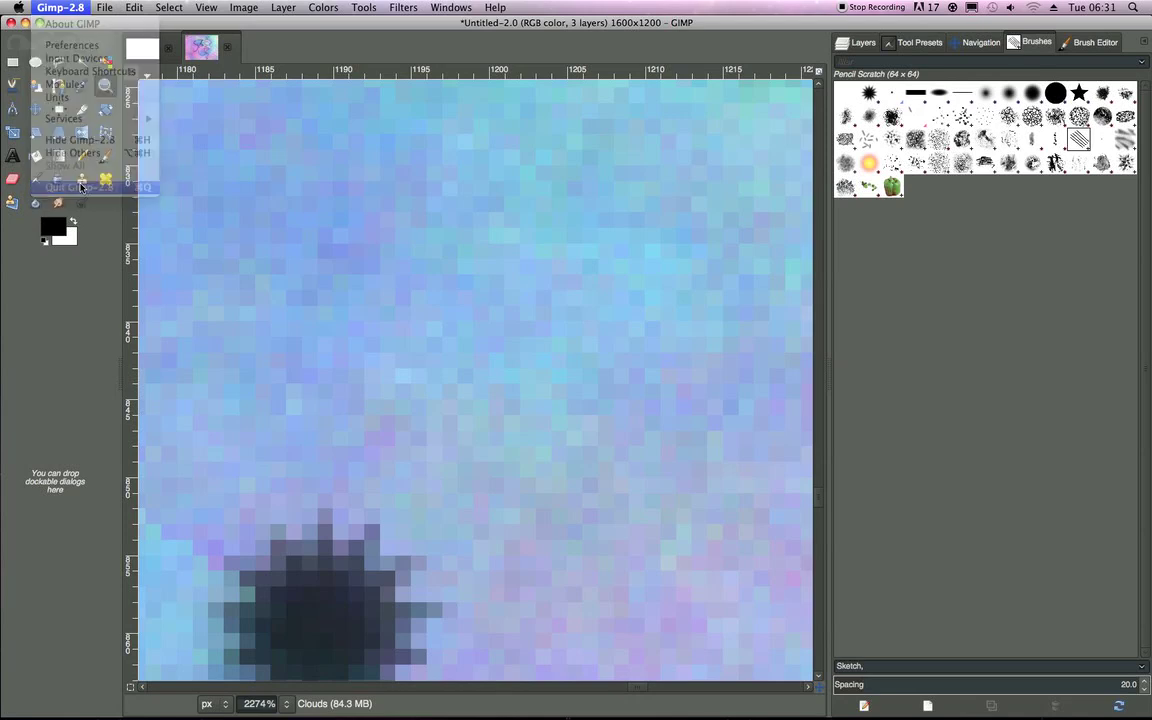